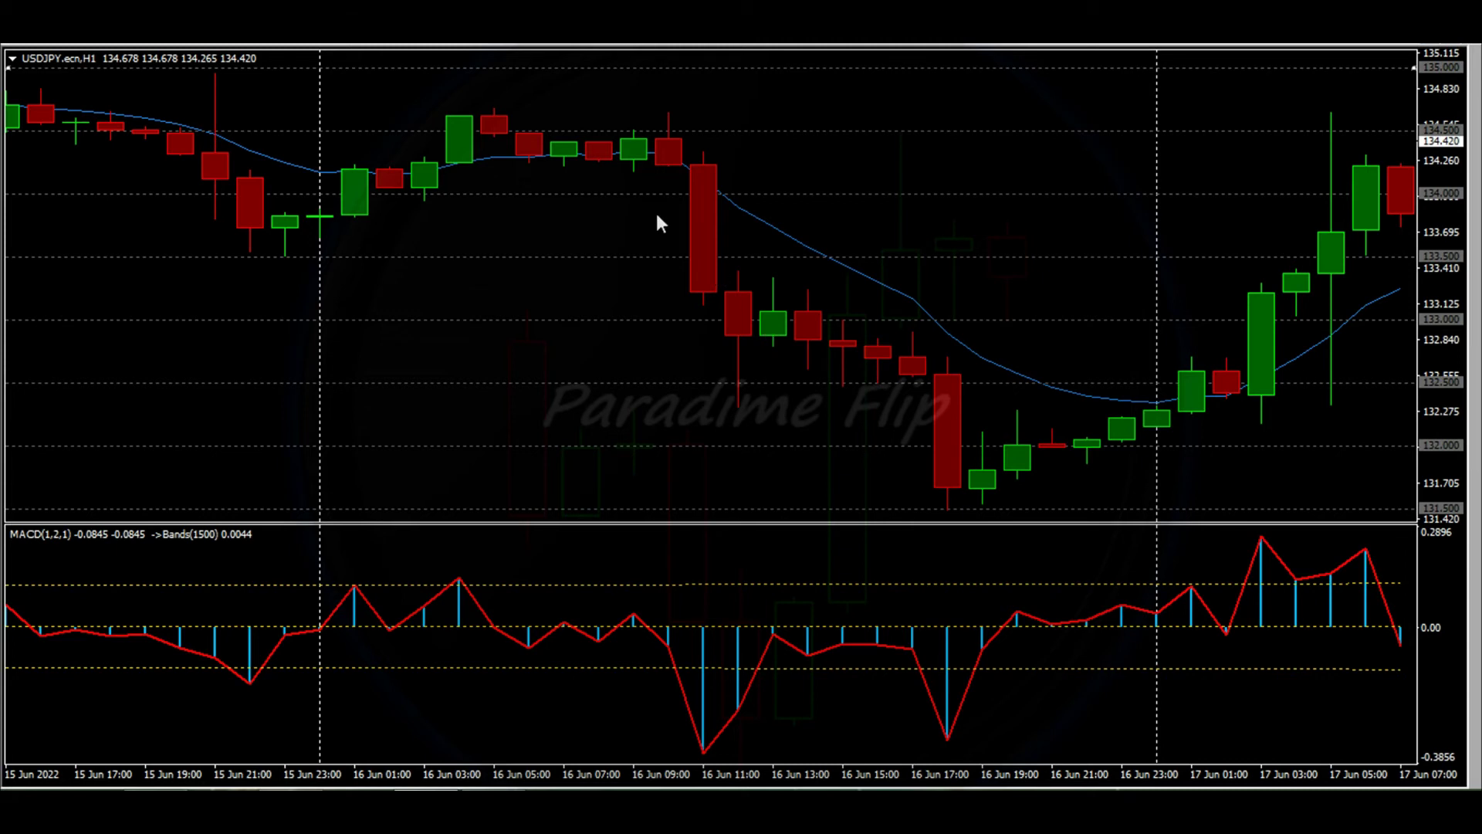
Step: Set the period of the moving average on the USDJPY H1 chart to 50
{"action": "double_click", "coordinate": [887, 284]}
{"action": "type", "text": "50"}
{"action": "left_click", "coordinate": [757, 502]}
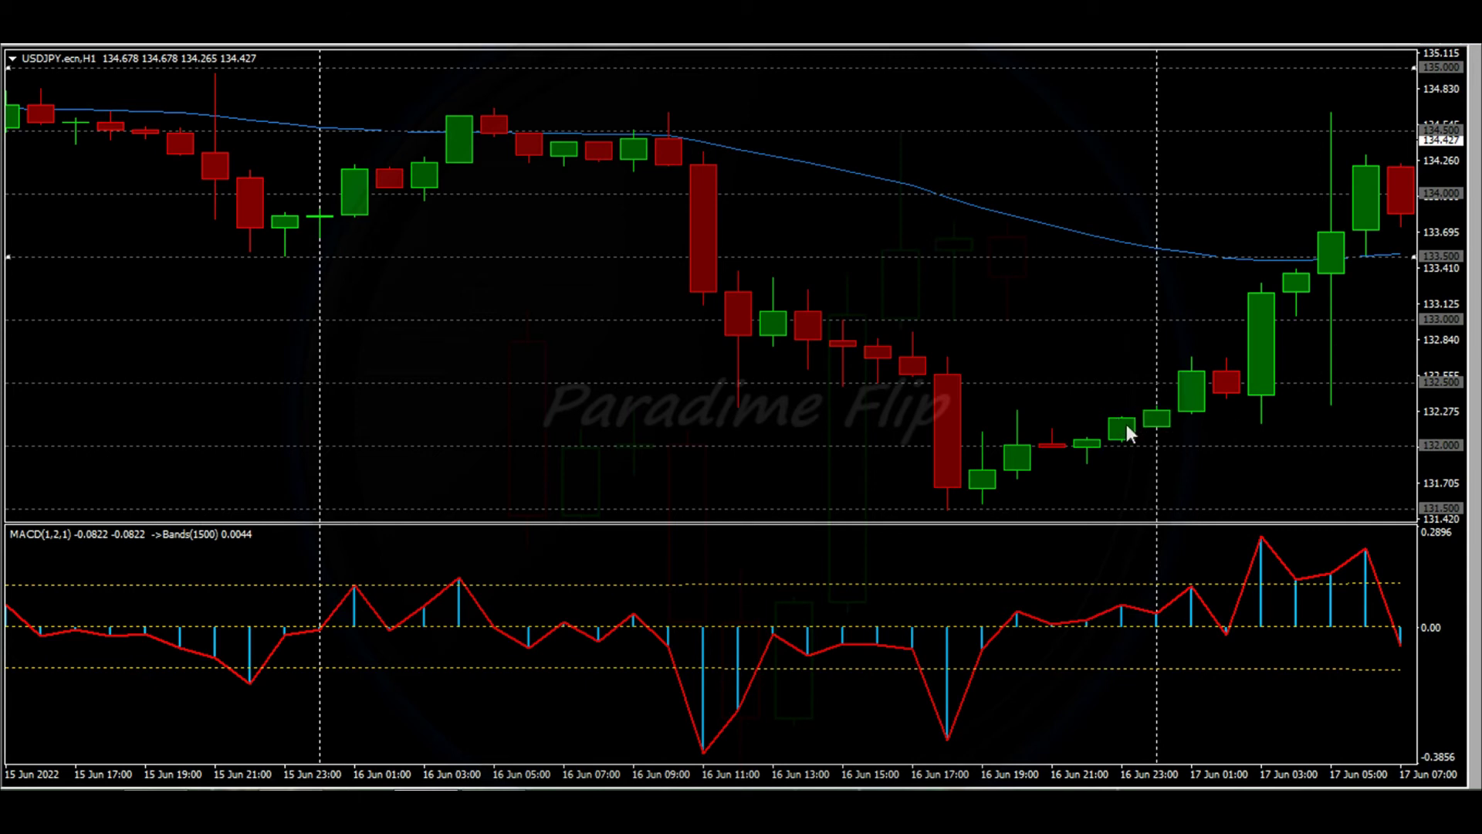
Step: Sketch freehand lines over the 16 June sell-off and the rebound to the moving average, and clear the markup
{"action": "mouse_move", "coordinate": [1012, 332]}
{"action": "left_mouse_down"}
{"action": "mouse_move", "coordinate": [976, 389]}
{"action": "mouse_move", "coordinate": [977, 371]}
{"action": "left_mouse_up"}
{"action": "left_click_drag", "start_coordinate": [953, 193], "coordinate": [947, 505]}
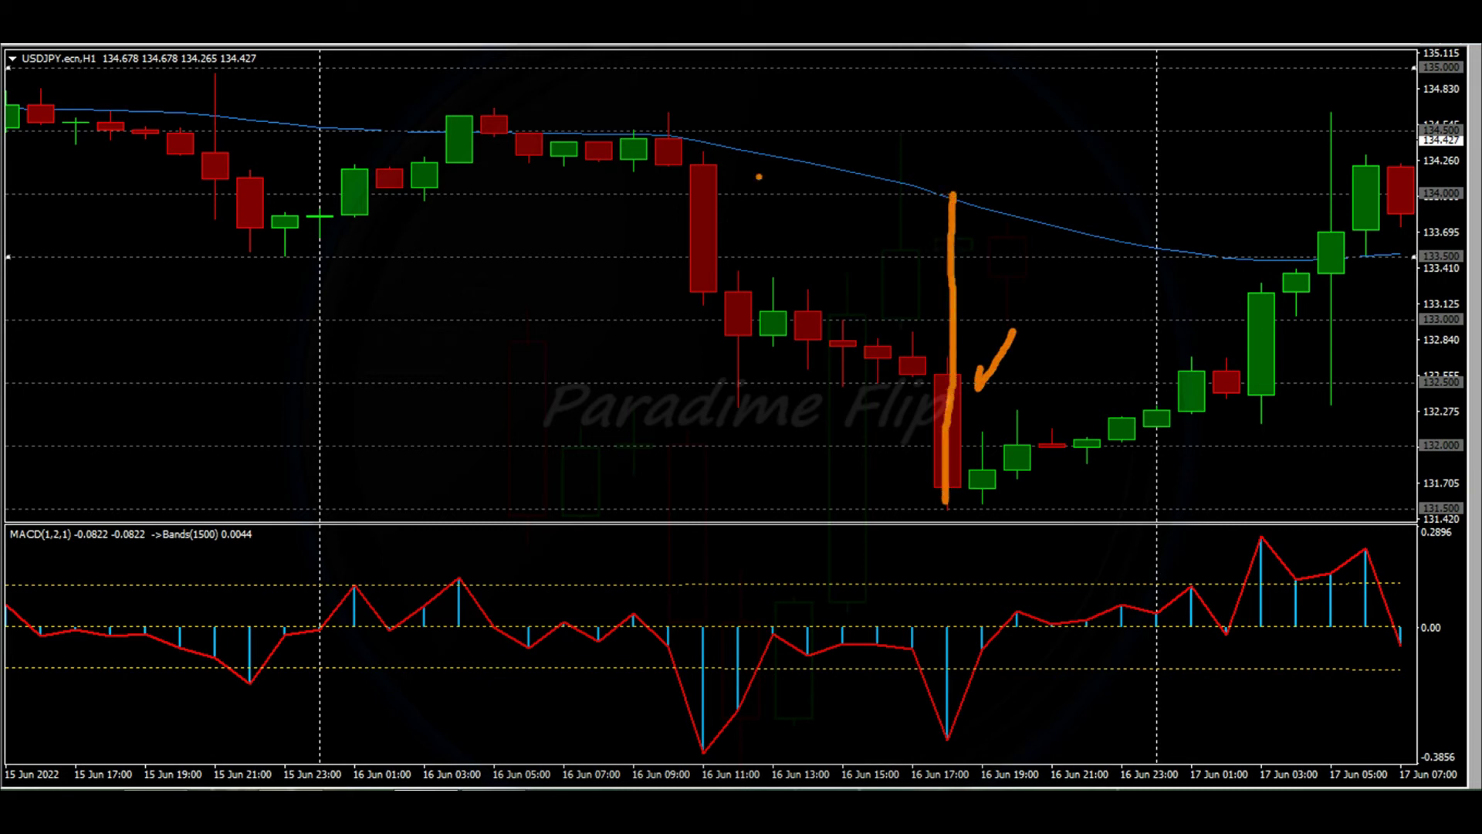
{"action": "mouse_move", "coordinate": [662, 133]}
{"action": "left_mouse_down"}
{"action": "mouse_move", "coordinate": [972, 491]}
{"action": "mouse_move", "coordinate": [1309, 261]}
{"action": "left_mouse_up"}
{"action": "mouse_move", "coordinate": [704, 138]}
{"action": "left_mouse_down"}
{"action": "mouse_move", "coordinate": [718, 294]}
{"action": "mouse_move", "coordinate": [888, 301]}
{"action": "left_mouse_up"}
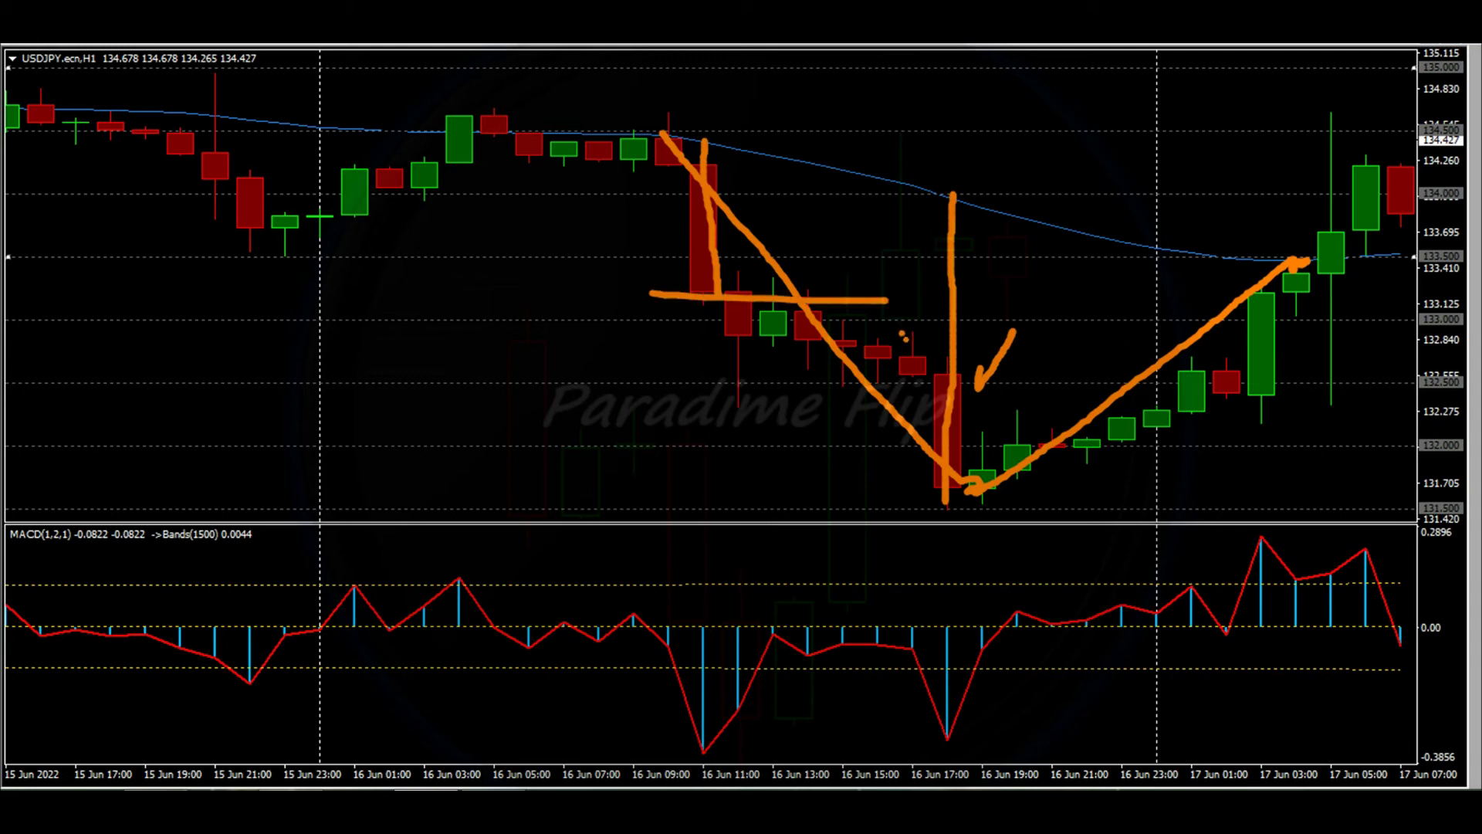
{"action": "key", "text": "Escape"}
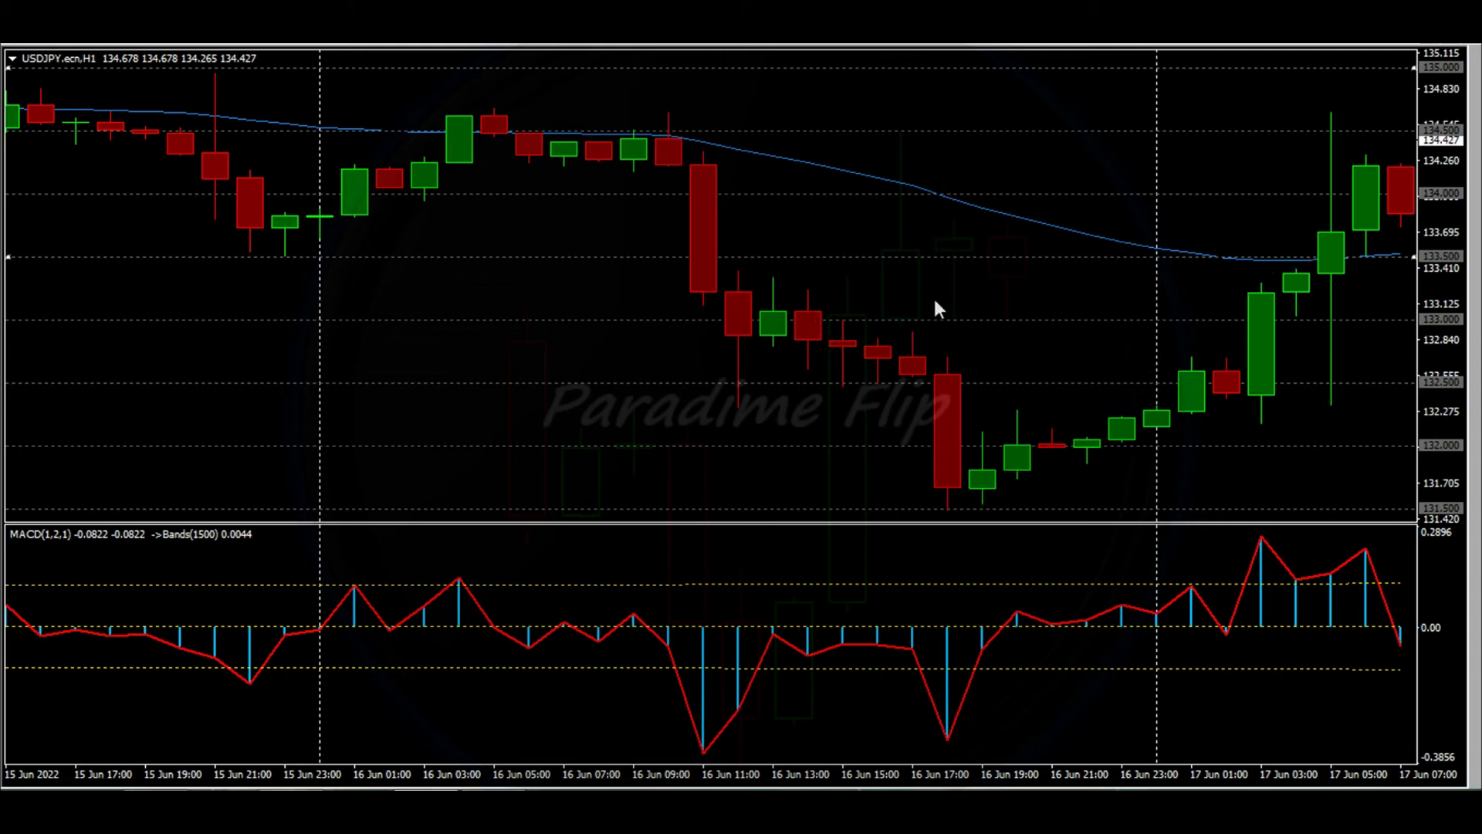
Step: Mark the 14 June 10:00 candle with a vertical freehand stroke and trace the moving average beside it
{"action": "scroll", "coordinate": [927, 301], "scroll_direction": "down", "scroll_amount": 3}
{"action": "scroll", "coordinate": [913, 311], "scroll_direction": "up", "scroll_amount": 5}
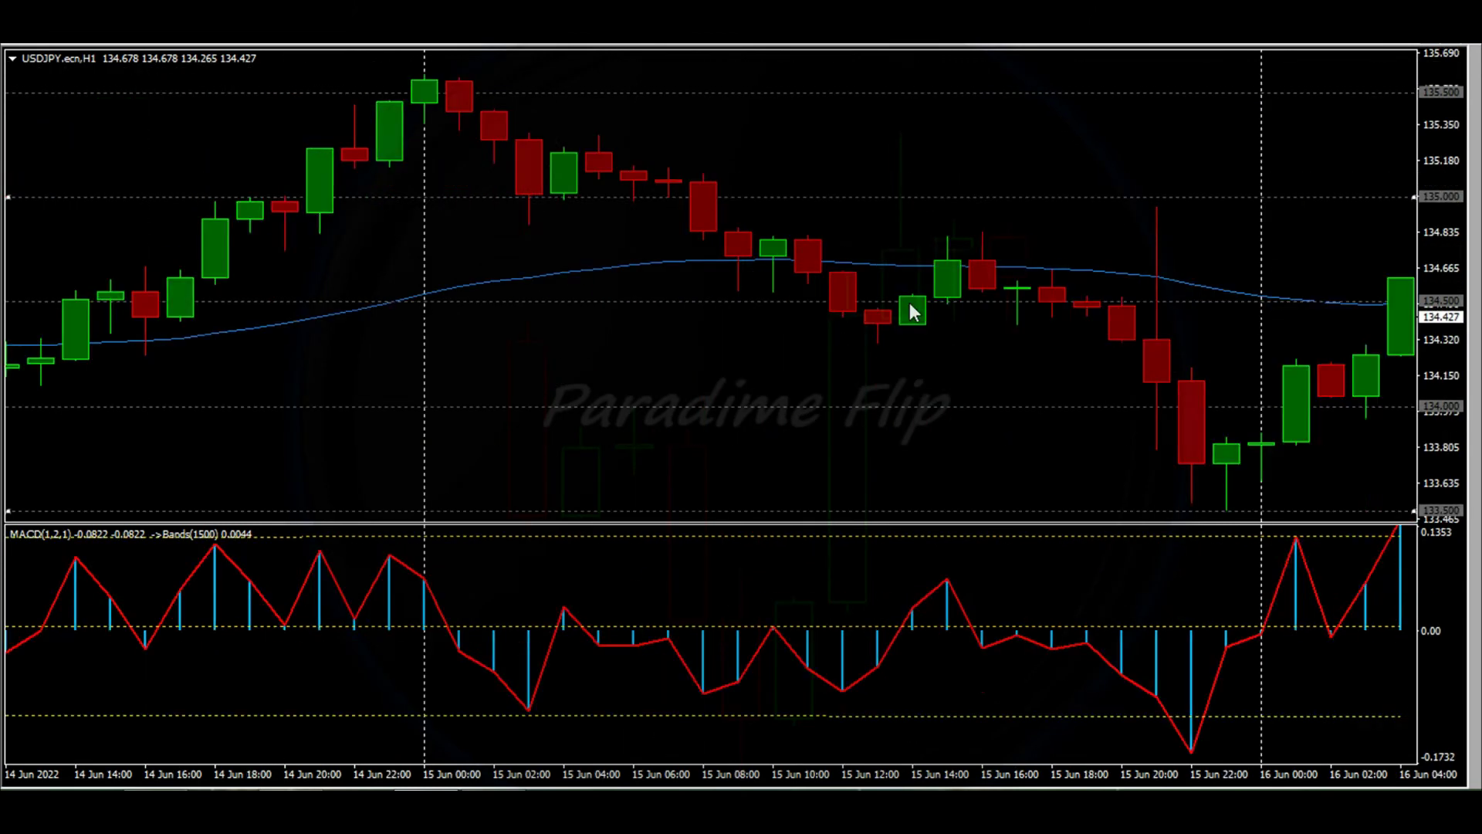
{"action": "scroll", "coordinate": [909, 308], "scroll_direction": "down", "scroll_amount": 8}
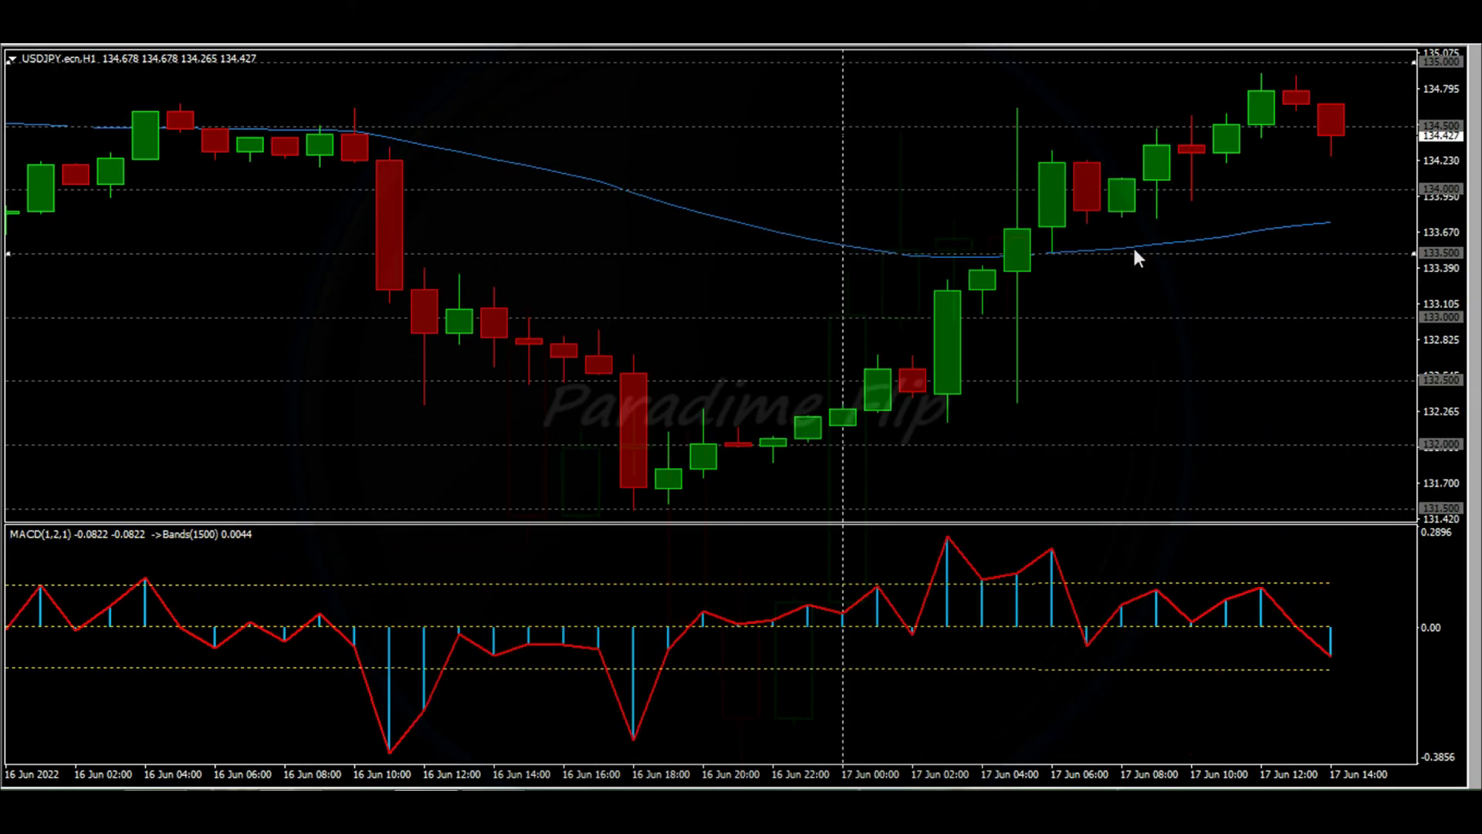
{"action": "scroll", "coordinate": [859, 259], "scroll_direction": "up", "scroll_amount": 15}
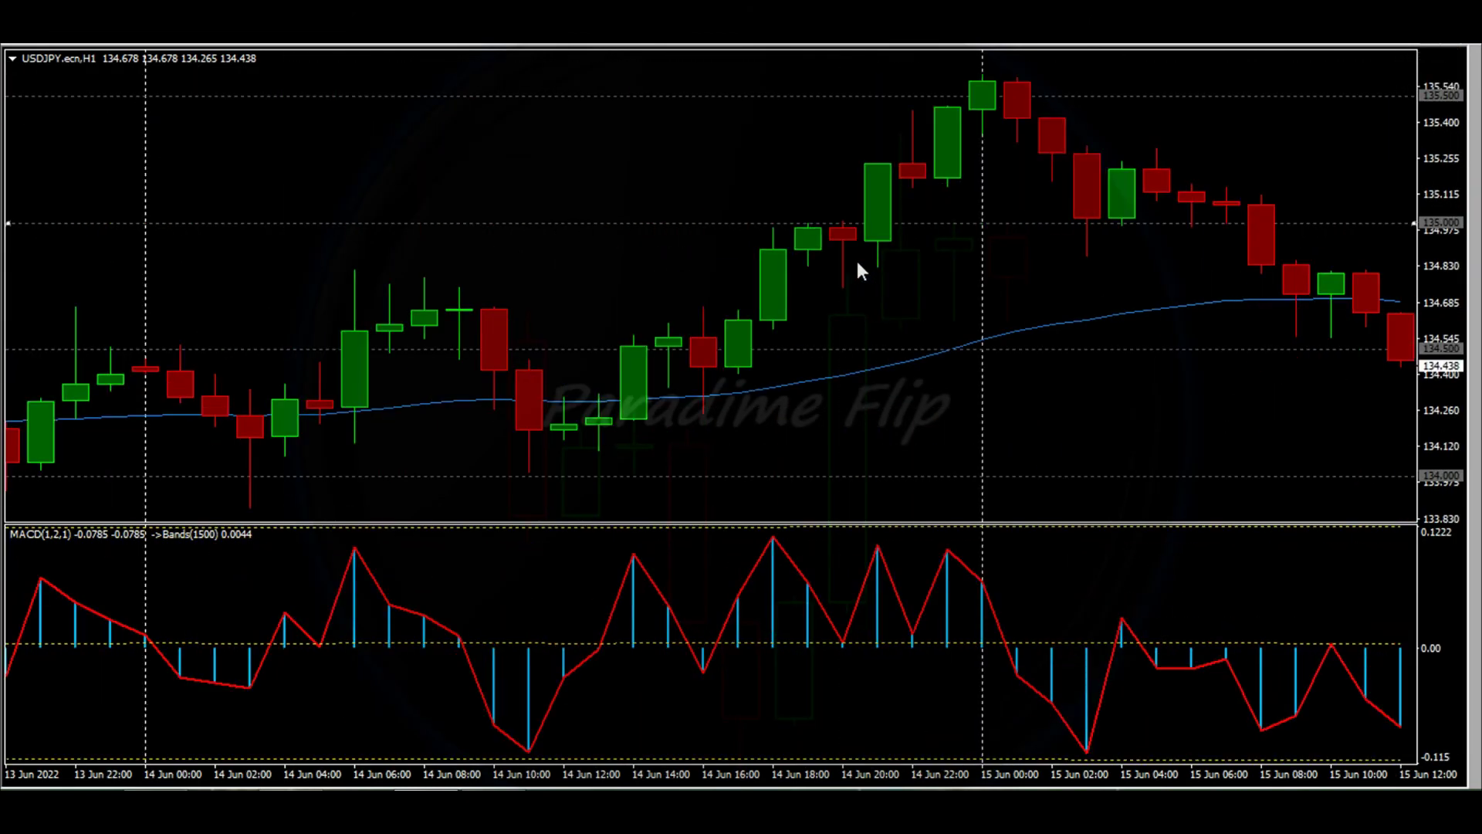
{"action": "scroll", "coordinate": [857, 263], "scroll_direction": "up", "scroll_amount": 3}
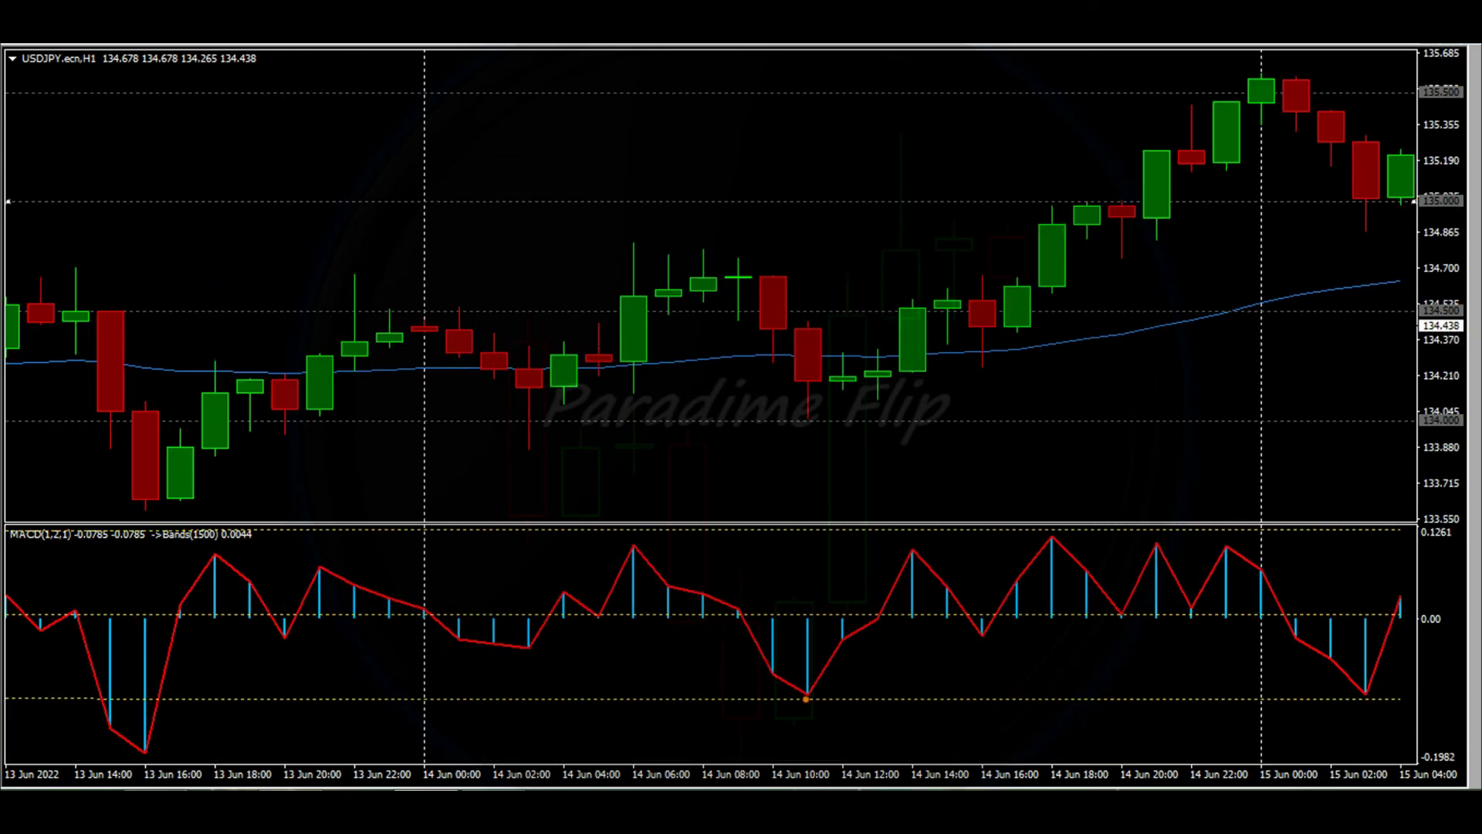
{"action": "left_click_drag", "start_coordinate": [798, 309], "coordinate": [809, 413]}
{"action": "left_click_drag", "start_coordinate": [724, 359], "coordinate": [1028, 350]}
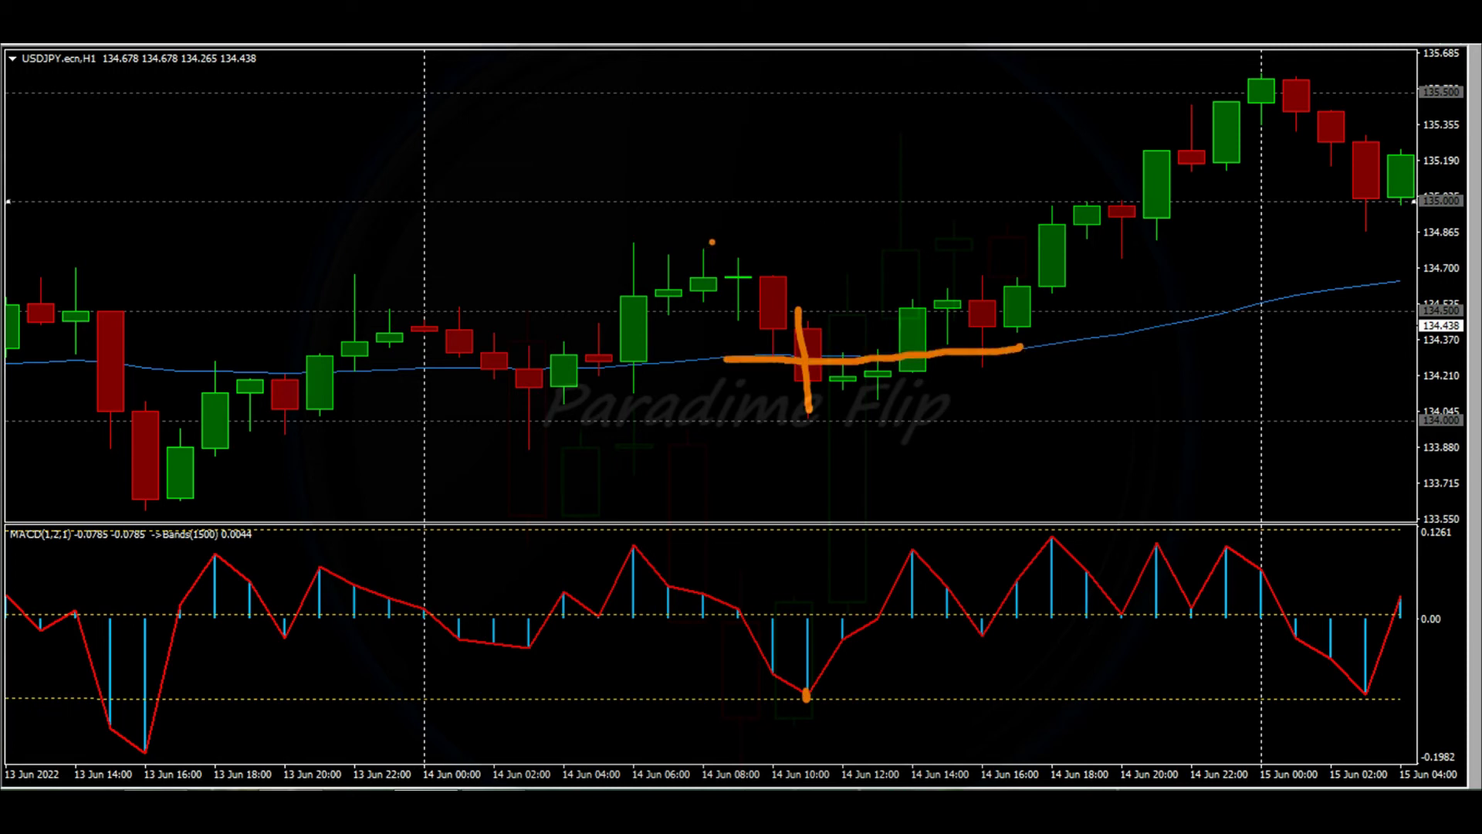
Step: Handwrite a short note in the empty area above the early 14 June candles, undoing the first stroke
{"action": "left_click_drag", "start_coordinate": [492, 131], "coordinate": [492, 195]}
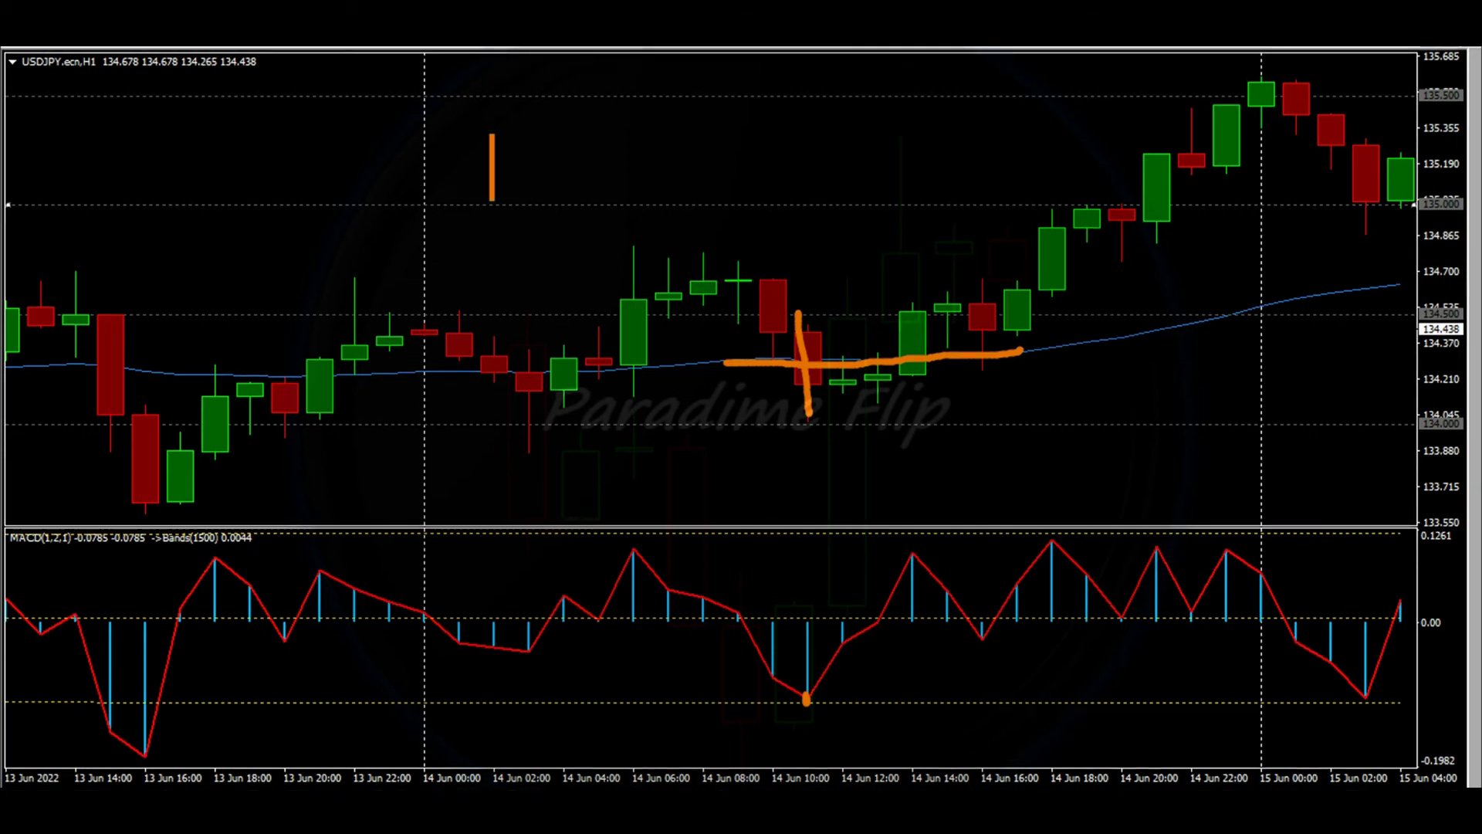
{"action": "key", "text": "ctrl+z"}
{"action": "mouse_move", "coordinate": [495, 135]}
{"action": "left_mouse_down"}
{"action": "mouse_move", "coordinate": [485, 198]}
{"action": "mouse_move", "coordinate": [547, 117]}
{"action": "left_mouse_up"}
{"action": "mouse_move", "coordinate": [498, 164]}
{"action": "left_mouse_down"}
{"action": "mouse_move", "coordinate": [535, 161]}
{"action": "mouse_move", "coordinate": [561, 199]}
{"action": "left_mouse_up"}
{"action": "left_click_drag", "start_coordinate": [591, 117], "coordinate": [591, 201]}
{"action": "mouse_move", "coordinate": [630, 116]}
{"action": "left_mouse_down"}
{"action": "mouse_move", "coordinate": [629, 193]}
{"action": "mouse_move", "coordinate": [656, 162]}
{"action": "left_mouse_up"}
{"action": "mouse_move", "coordinate": [658, 177]}
{"action": "left_mouse_down"}
{"action": "mouse_move", "coordinate": [689, 156]}
{"action": "mouse_move", "coordinate": [708, 197]}
{"action": "mouse_move", "coordinate": [739, 160]}
{"action": "left_mouse_up"}
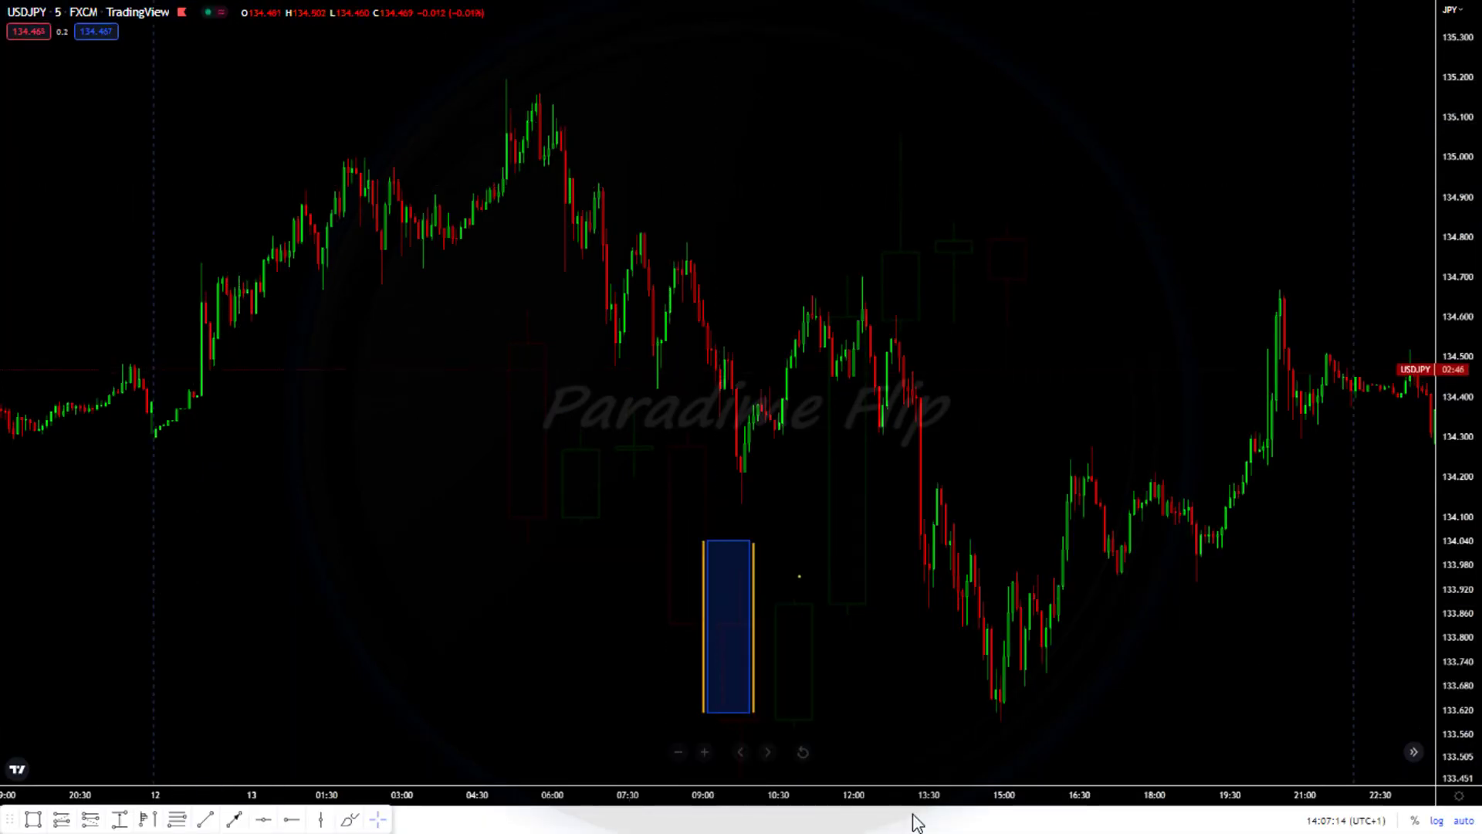
Step: Switch to TradingView and examine the highlighted 09:00 to 10:00 window of 13 June on the 5-minute USDJPY chart
{"action": "scroll", "coordinate": [912, 805], "scroll_direction": "up", "scroll_amount": 1}
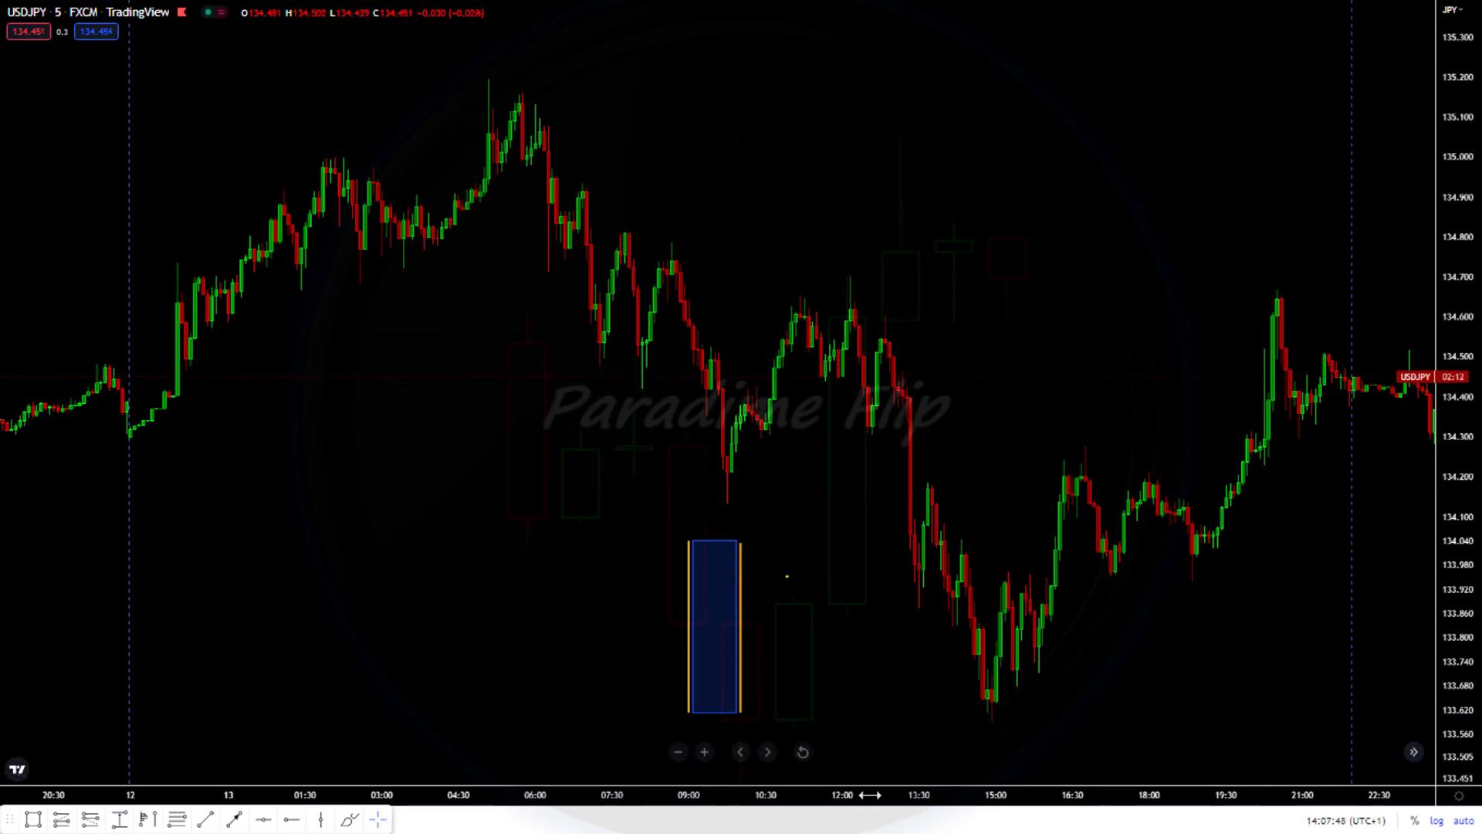
{"action": "left_click_drag", "start_coordinate": [862, 801], "coordinate": [748, 803]}
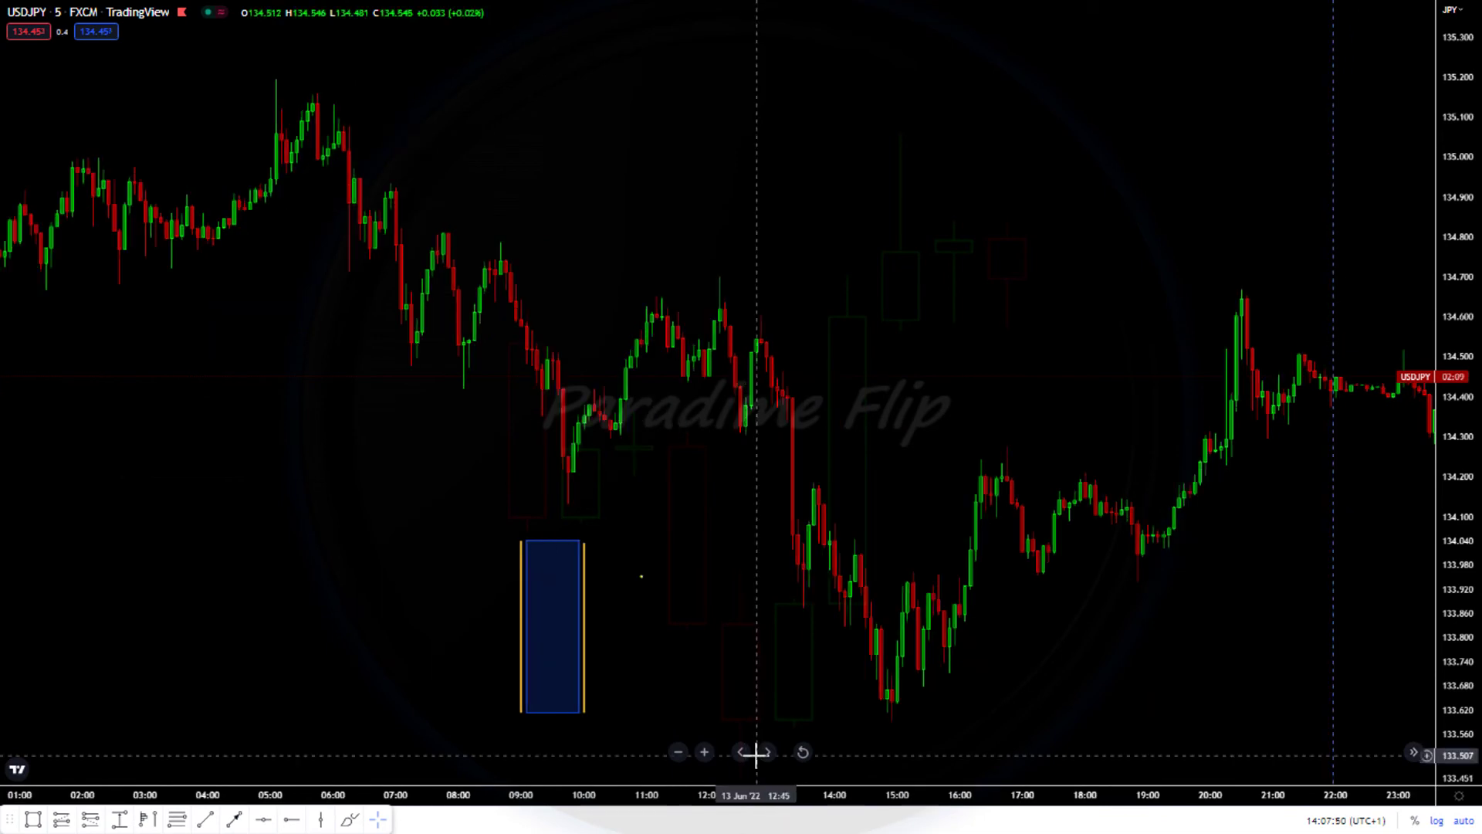
{"action": "left_click", "coordinate": [556, 624]}
{"action": "left_click", "coordinate": [522, 632]}
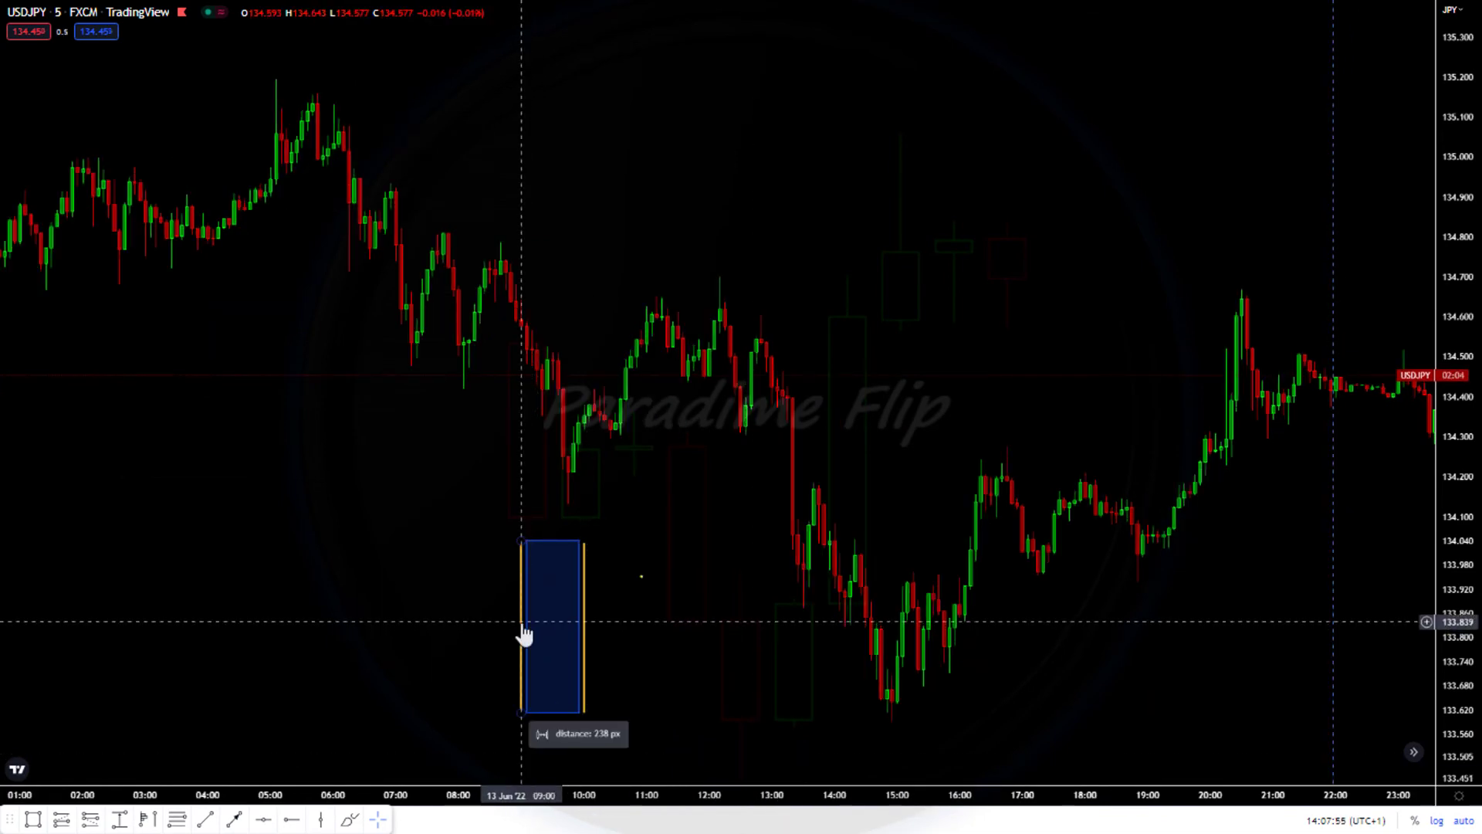
{"action": "left_click", "coordinate": [528, 626]}
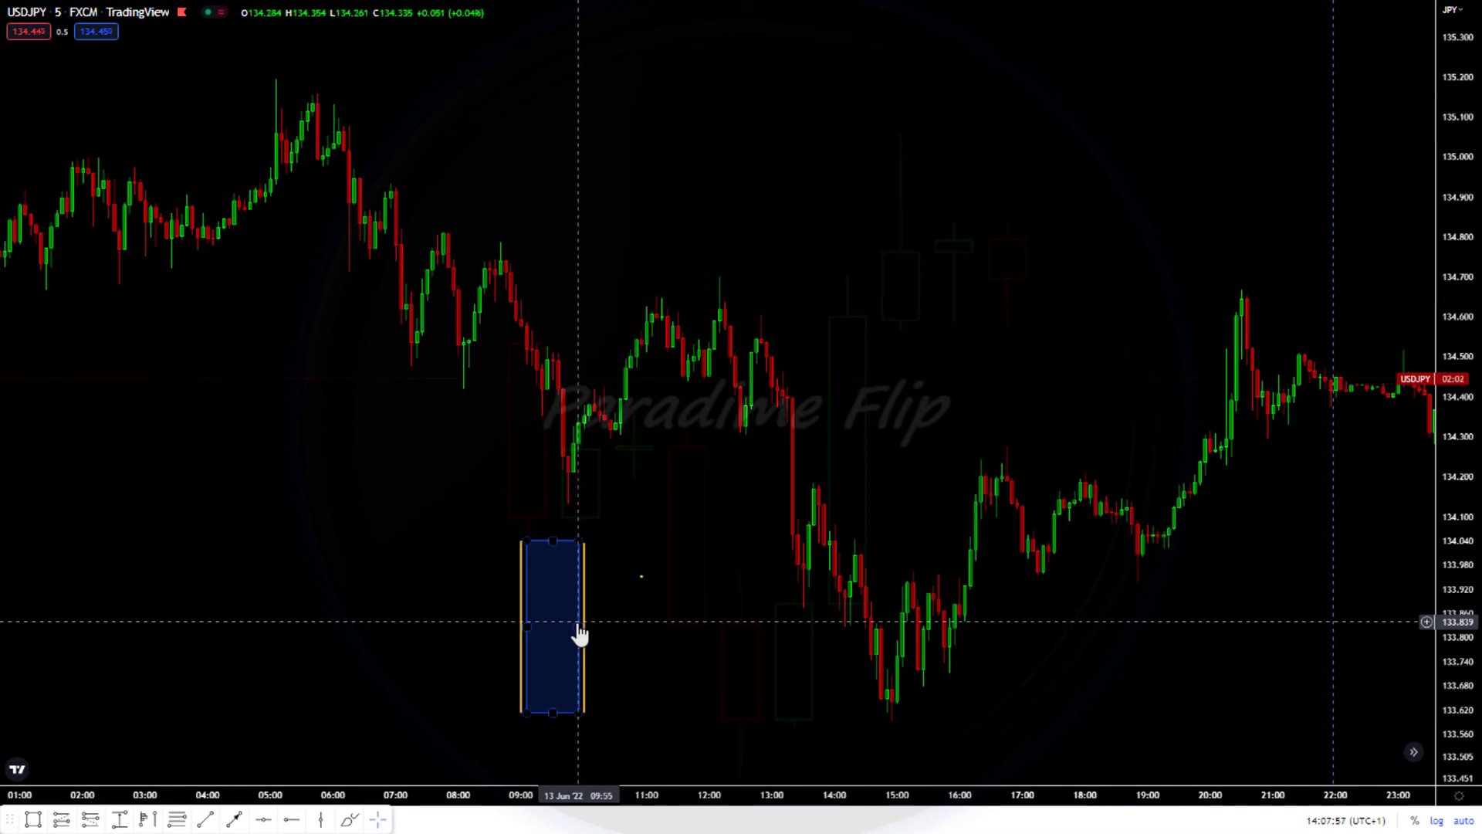
{"action": "left_click", "coordinate": [524, 627]}
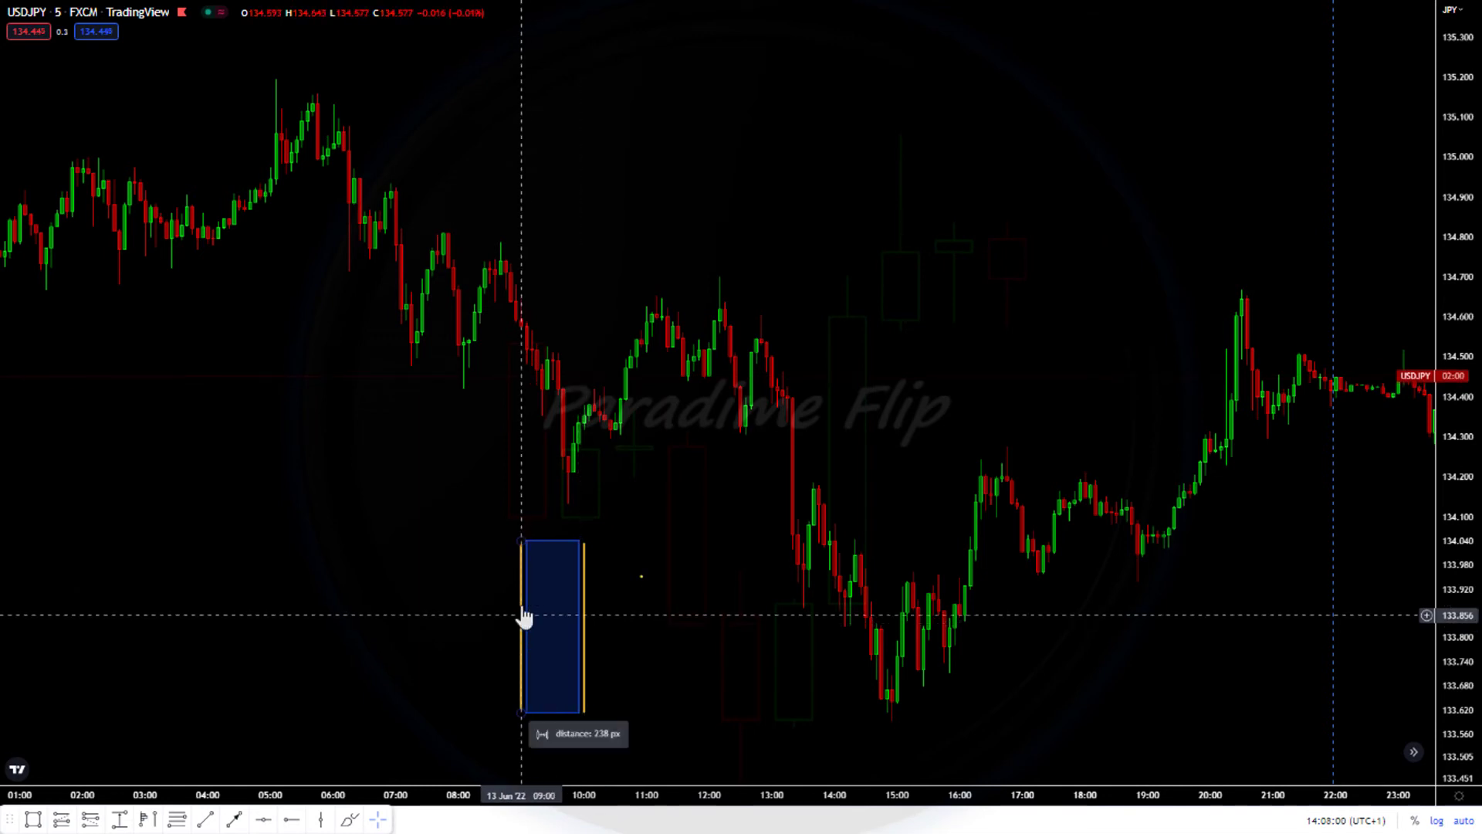
{"action": "key", "text": "Escape"}
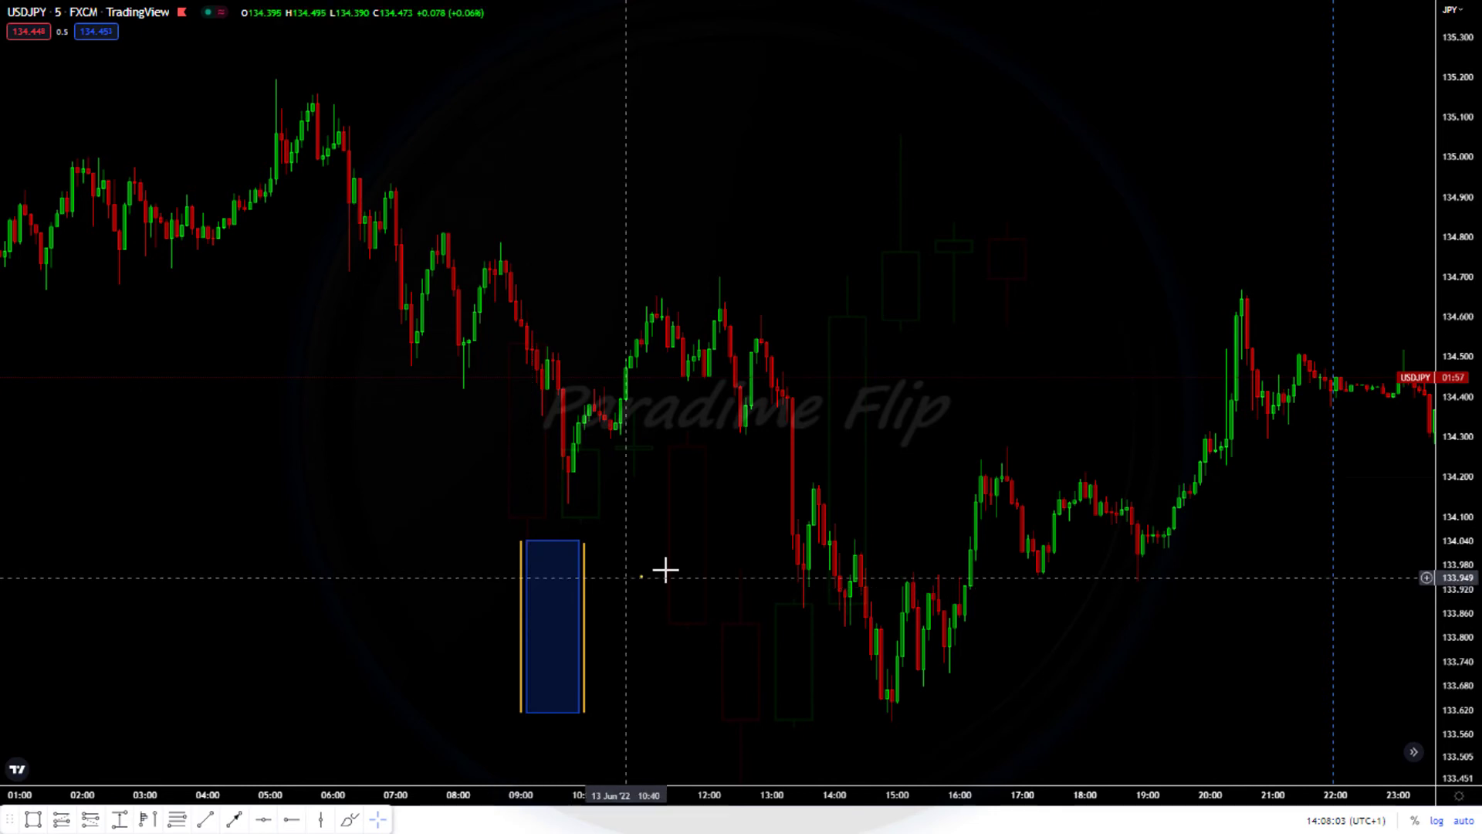
{"action": "left_click_drag", "start_coordinate": [665, 570], "coordinate": [695, 576]}
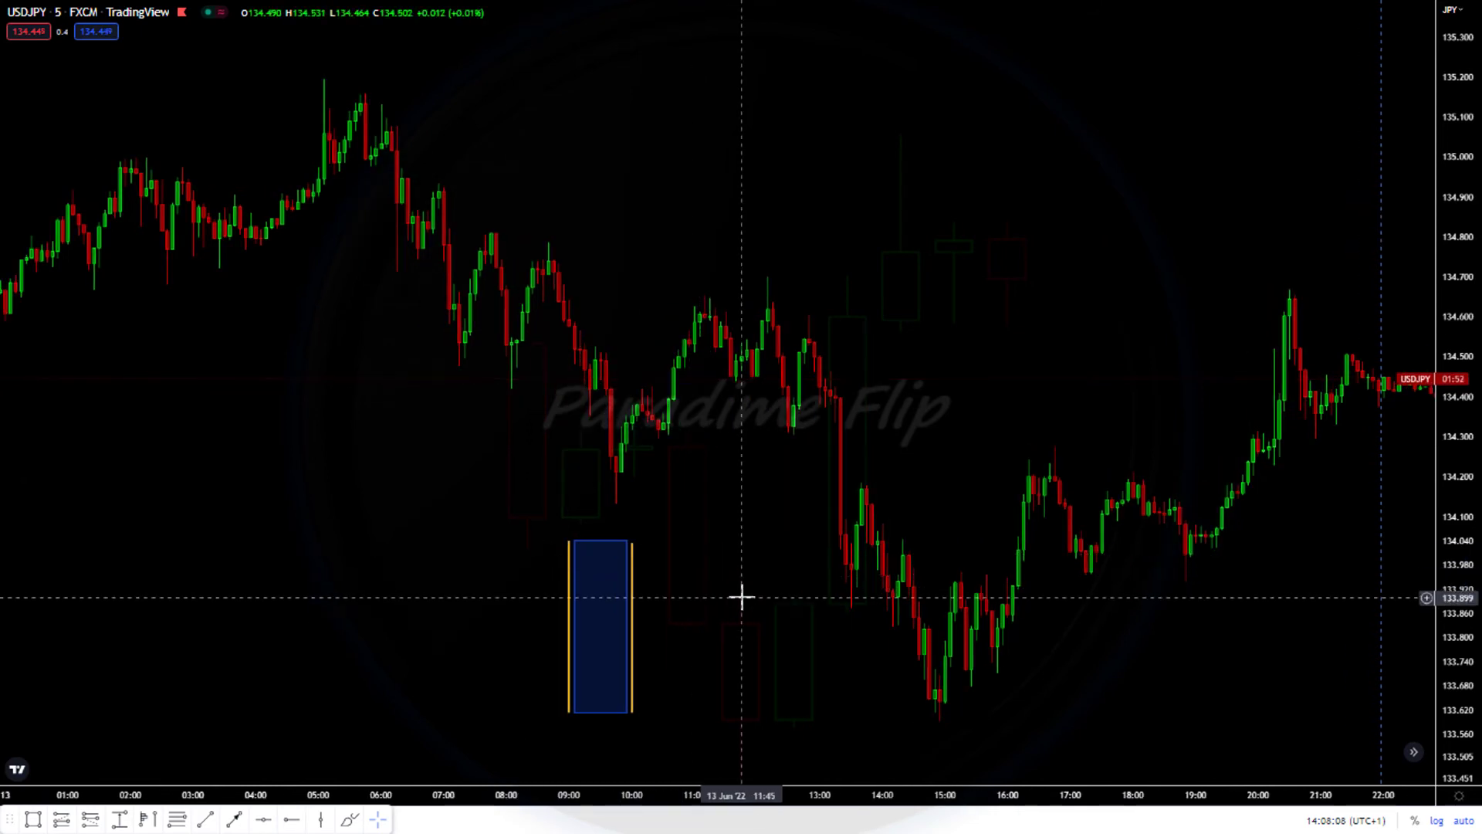
{"action": "left_click_drag", "start_coordinate": [764, 705], "coordinate": [853, 794]}
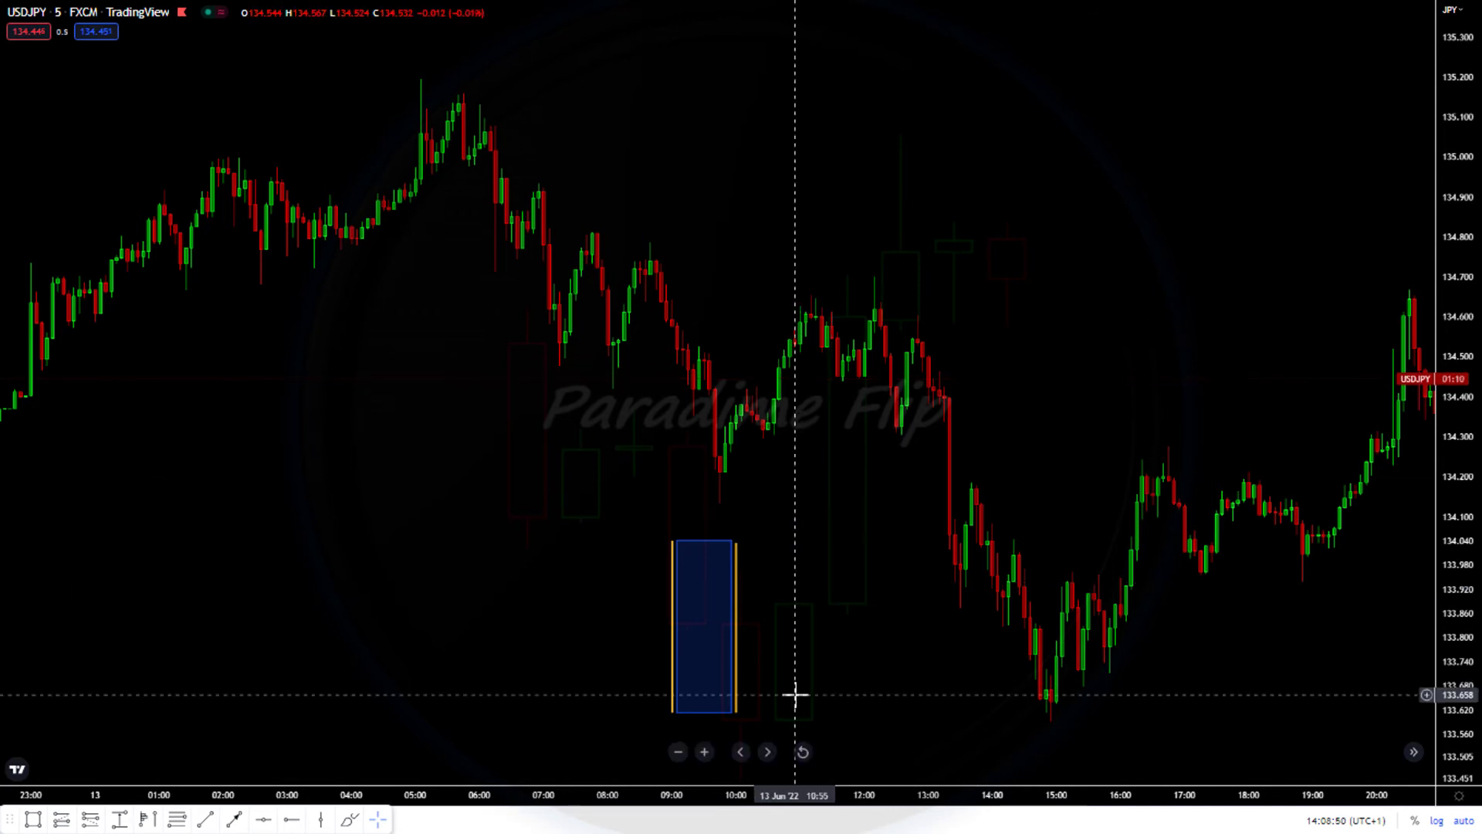
{"action": "left_click_drag", "start_coordinate": [797, 794], "coordinate": [789, 794]}
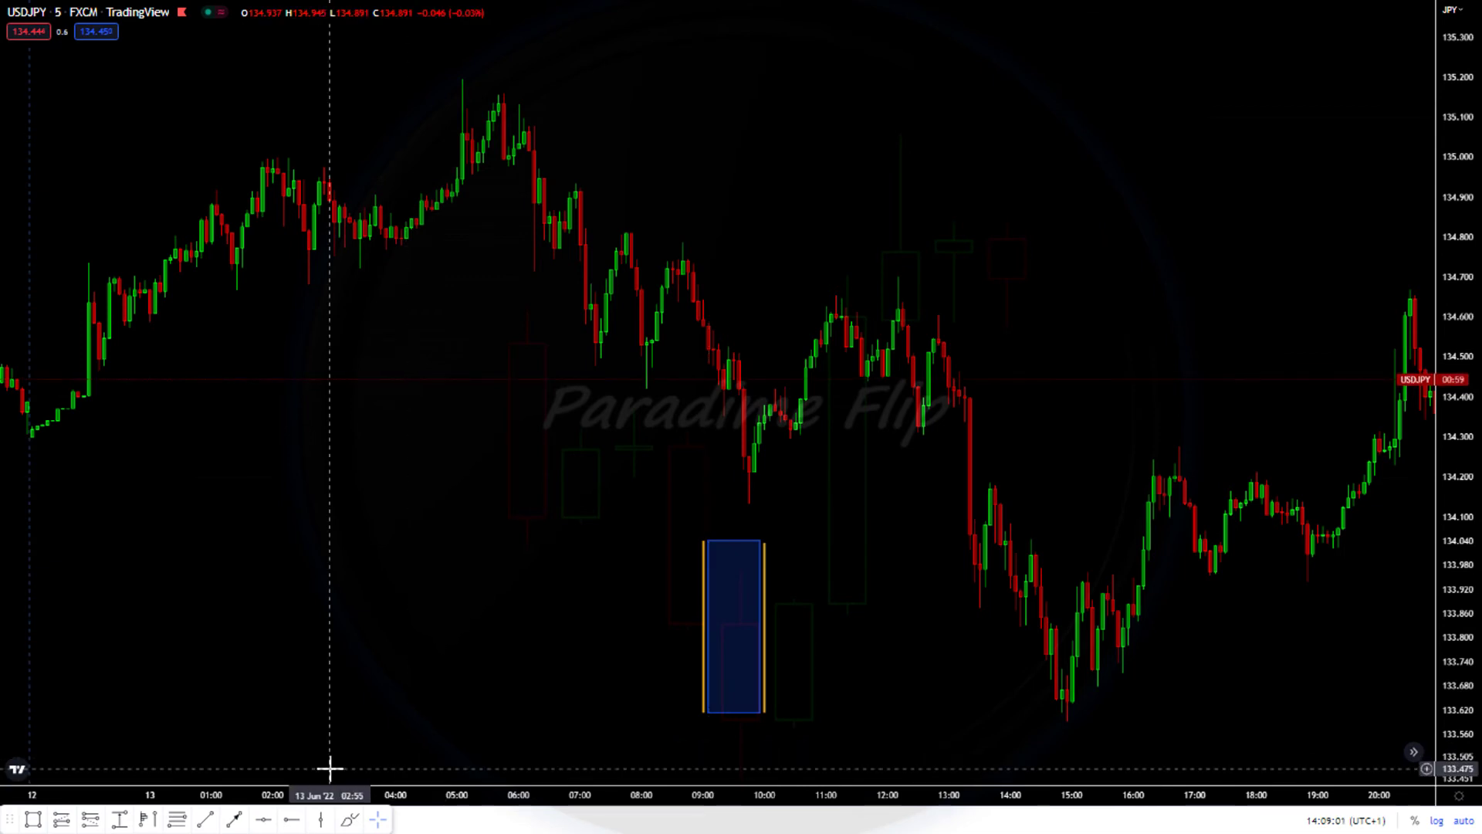
Step: Place a fixed range volume profile from the 13 June 05:05 high to the 09:45 low
{"action": "left_click", "coordinate": [148, 820]}
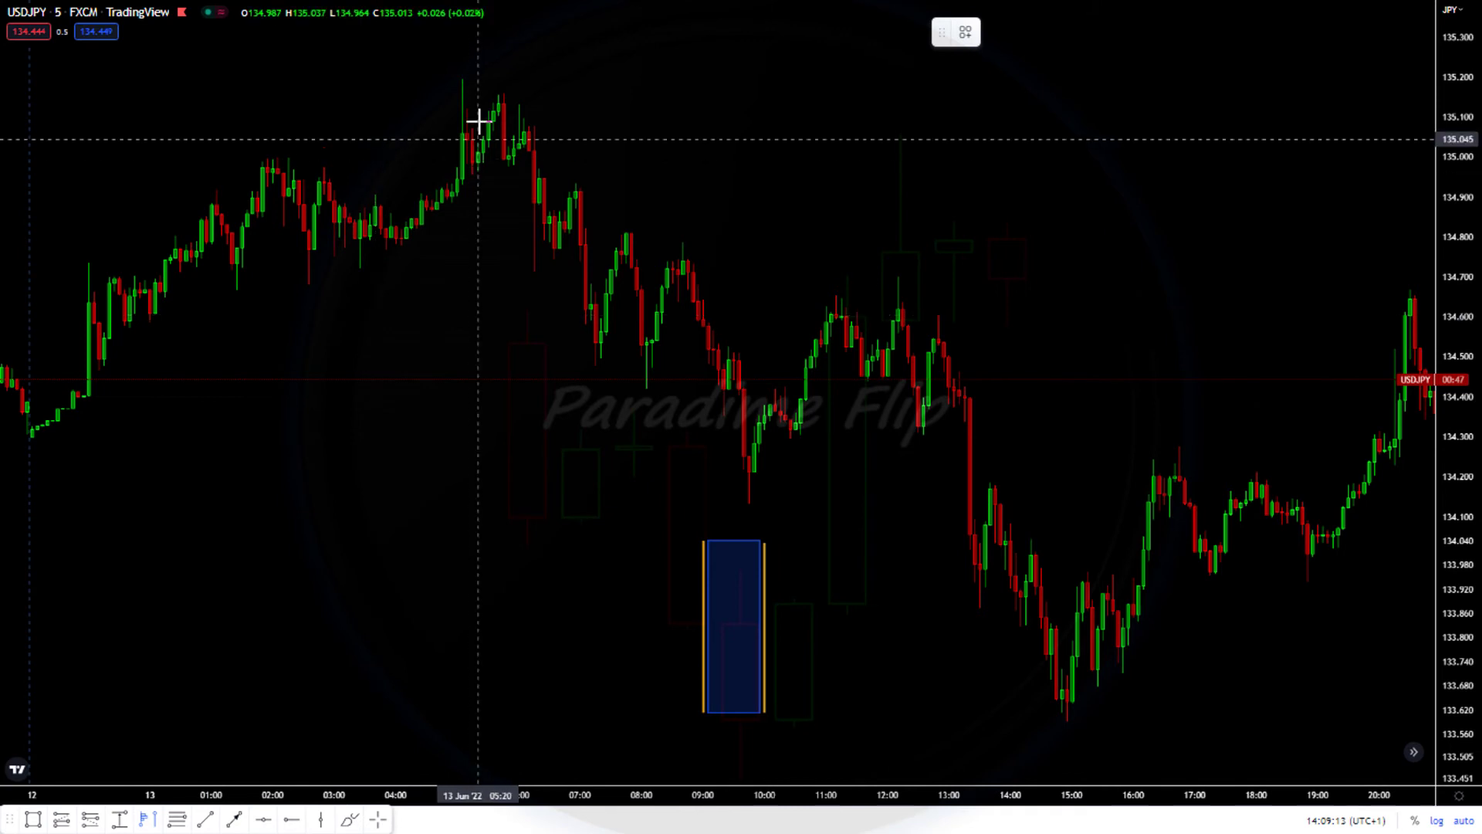
{"action": "left_click", "coordinate": [462, 79]}
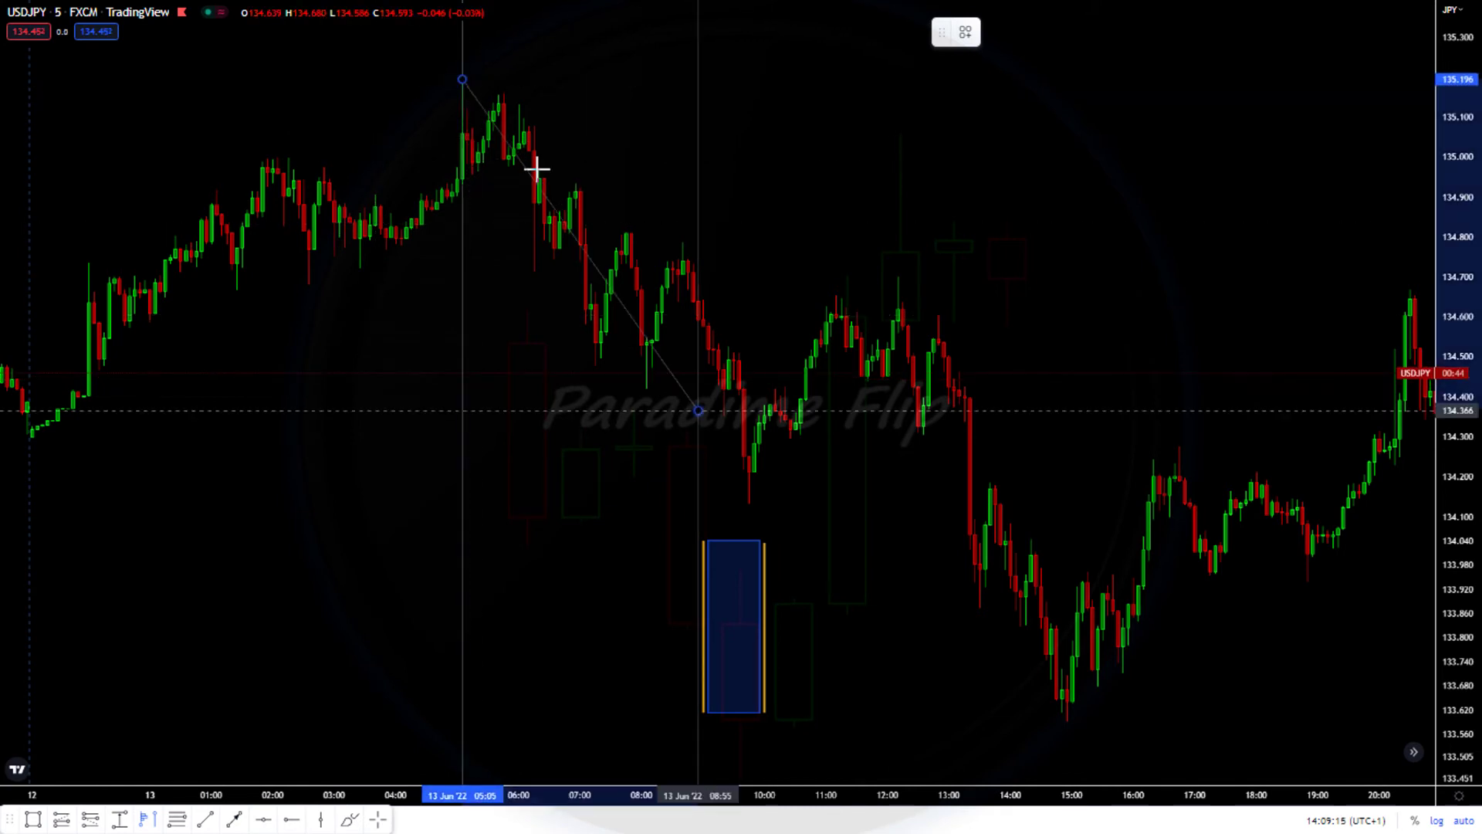
{"action": "left_click", "coordinate": [751, 501]}
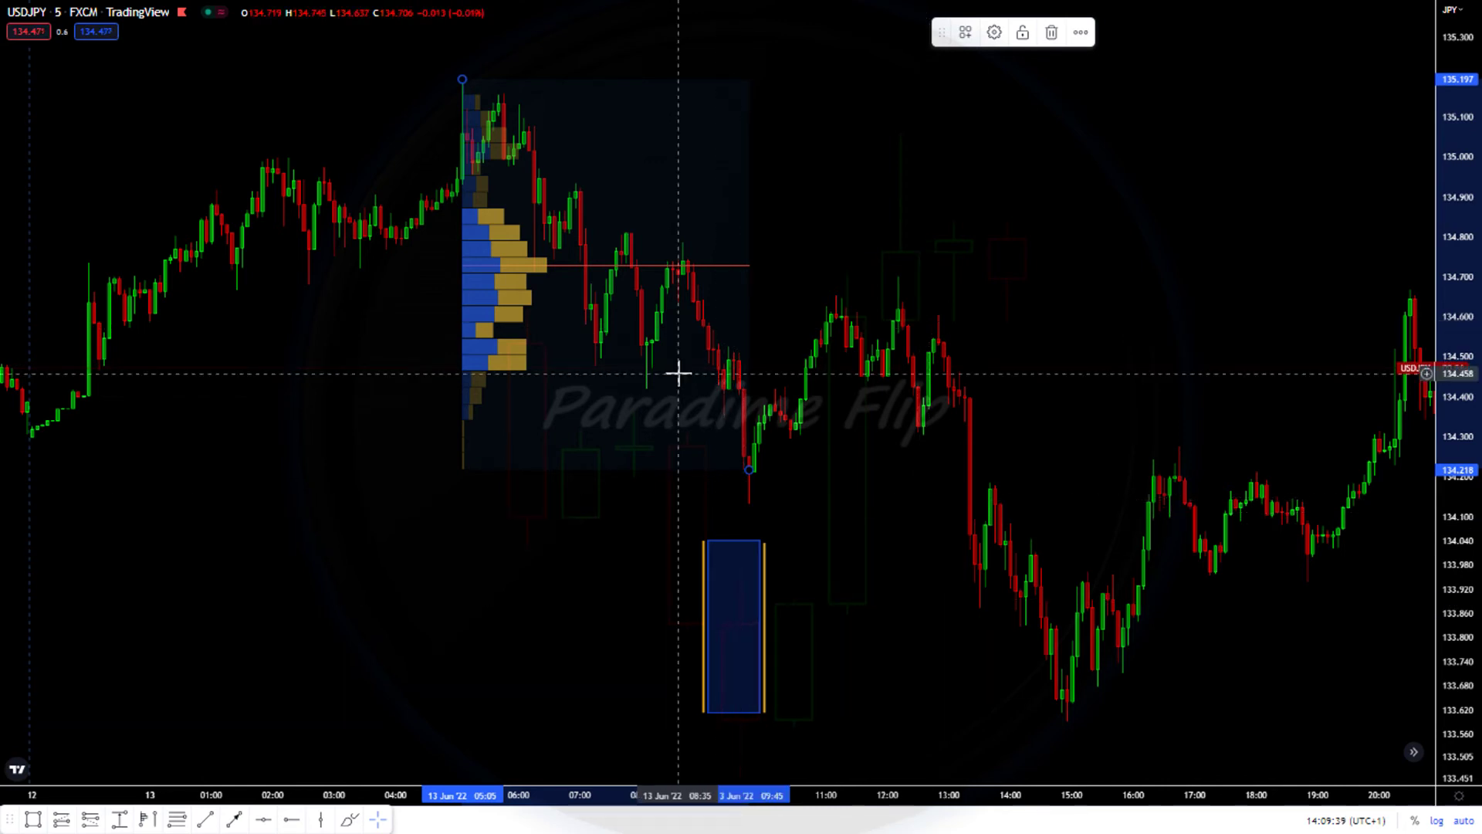
Step: Draw a rectangle over the profile's point of control, from 06:05 to 13:15 and between about 134.751 and 134.708
{"action": "left_click", "coordinate": [32, 820]}
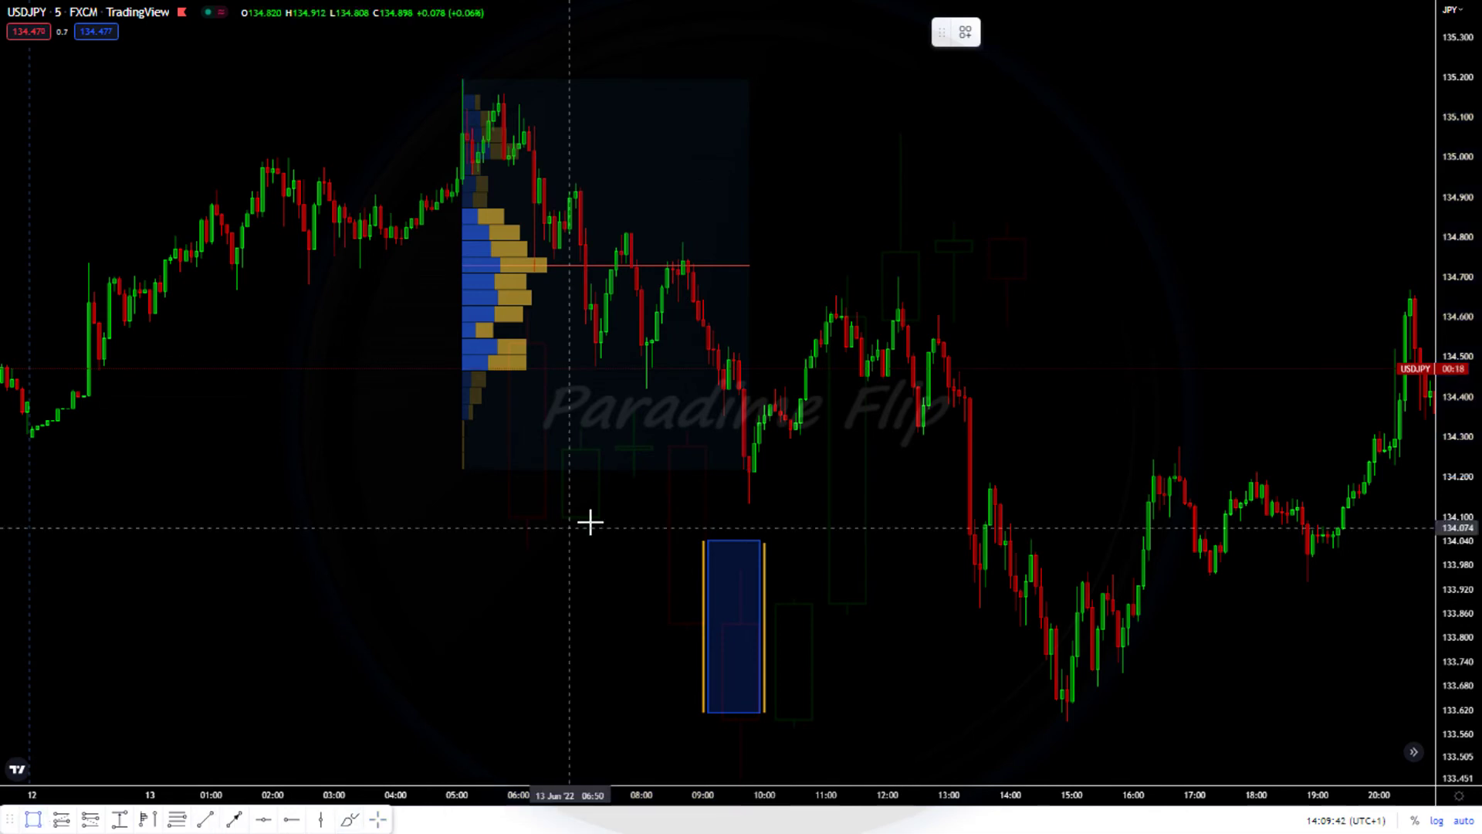
{"action": "left_click", "coordinate": [539, 253]}
{"action": "left_click", "coordinate": [806, 267]}
{"action": "left_click", "coordinate": [965, 273]}
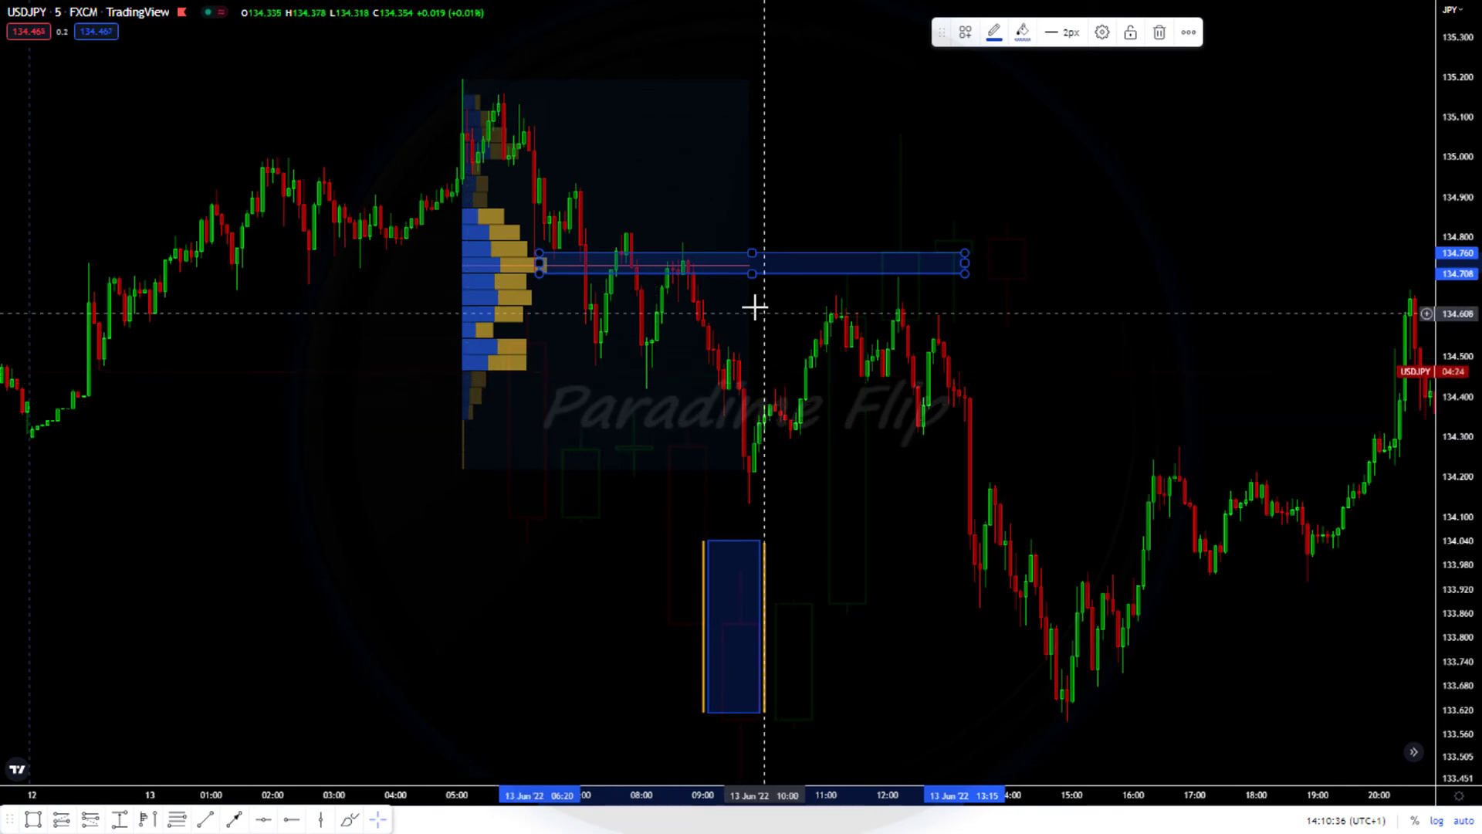
{"action": "left_click_drag", "start_coordinate": [539, 253], "coordinate": [534, 257]}
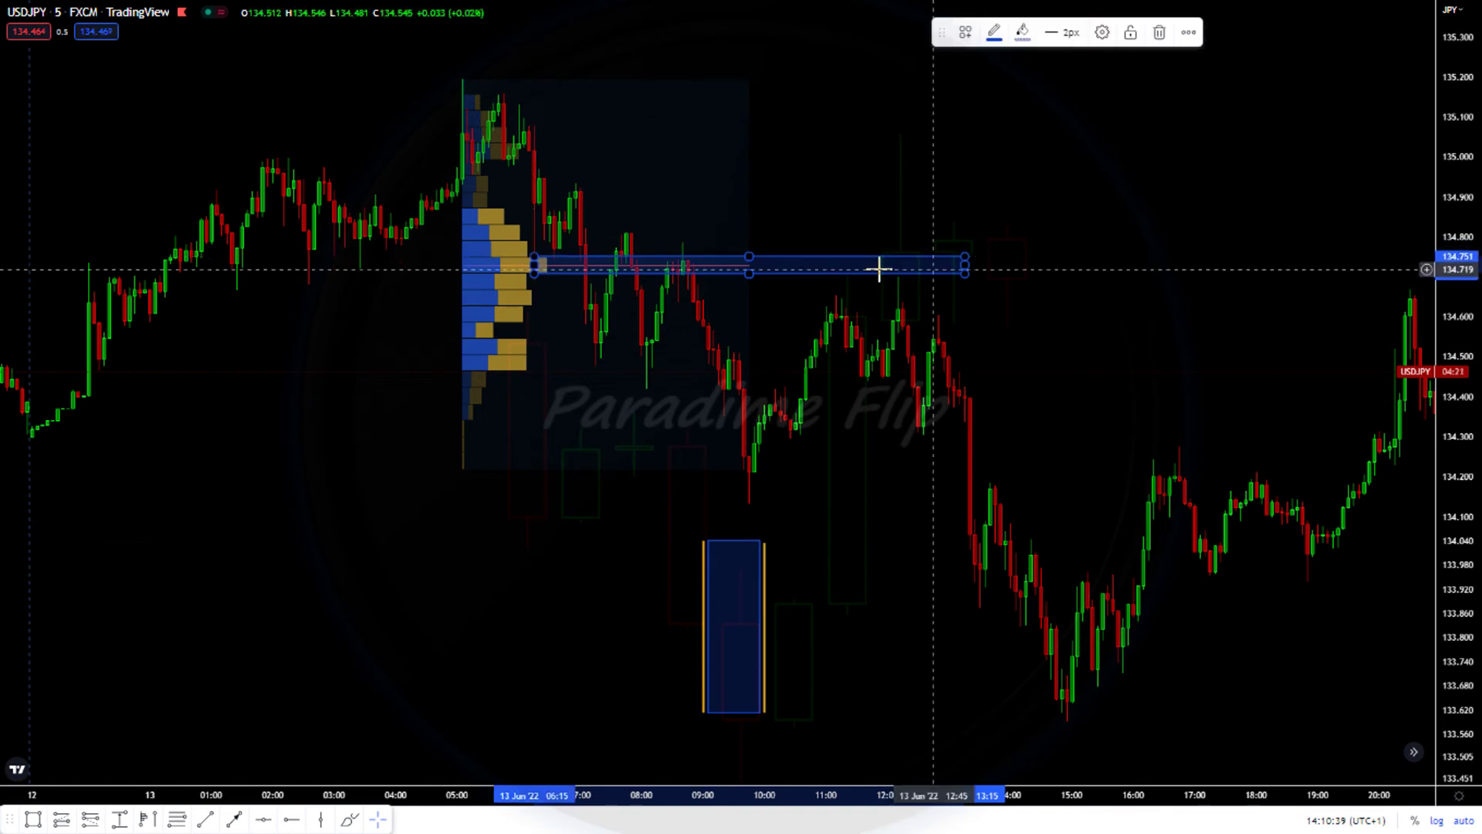
{"action": "left_click_drag", "start_coordinate": [533, 275], "coordinate": [524, 274]}
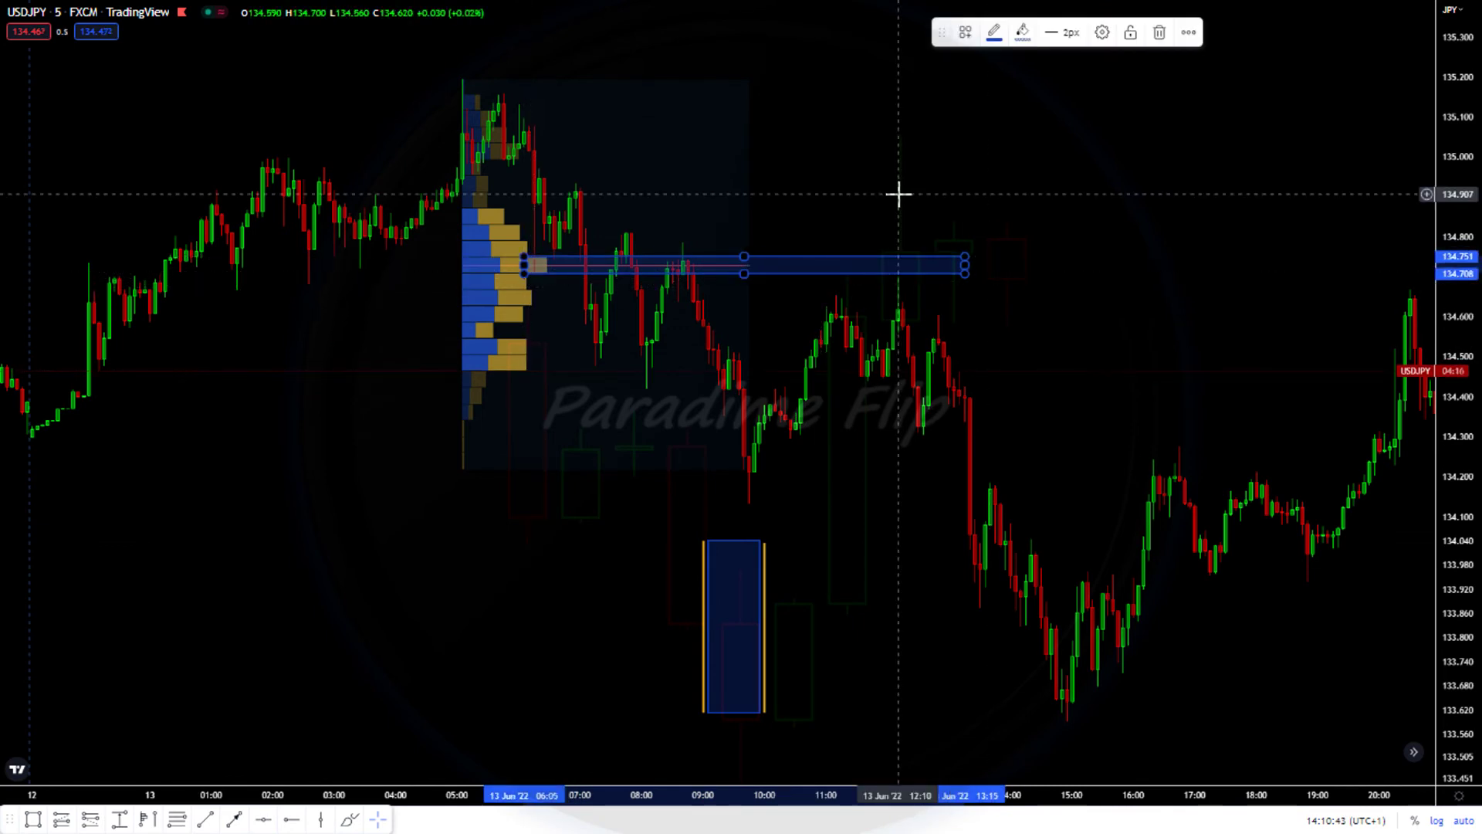
{"action": "left_click", "coordinate": [880, 140]}
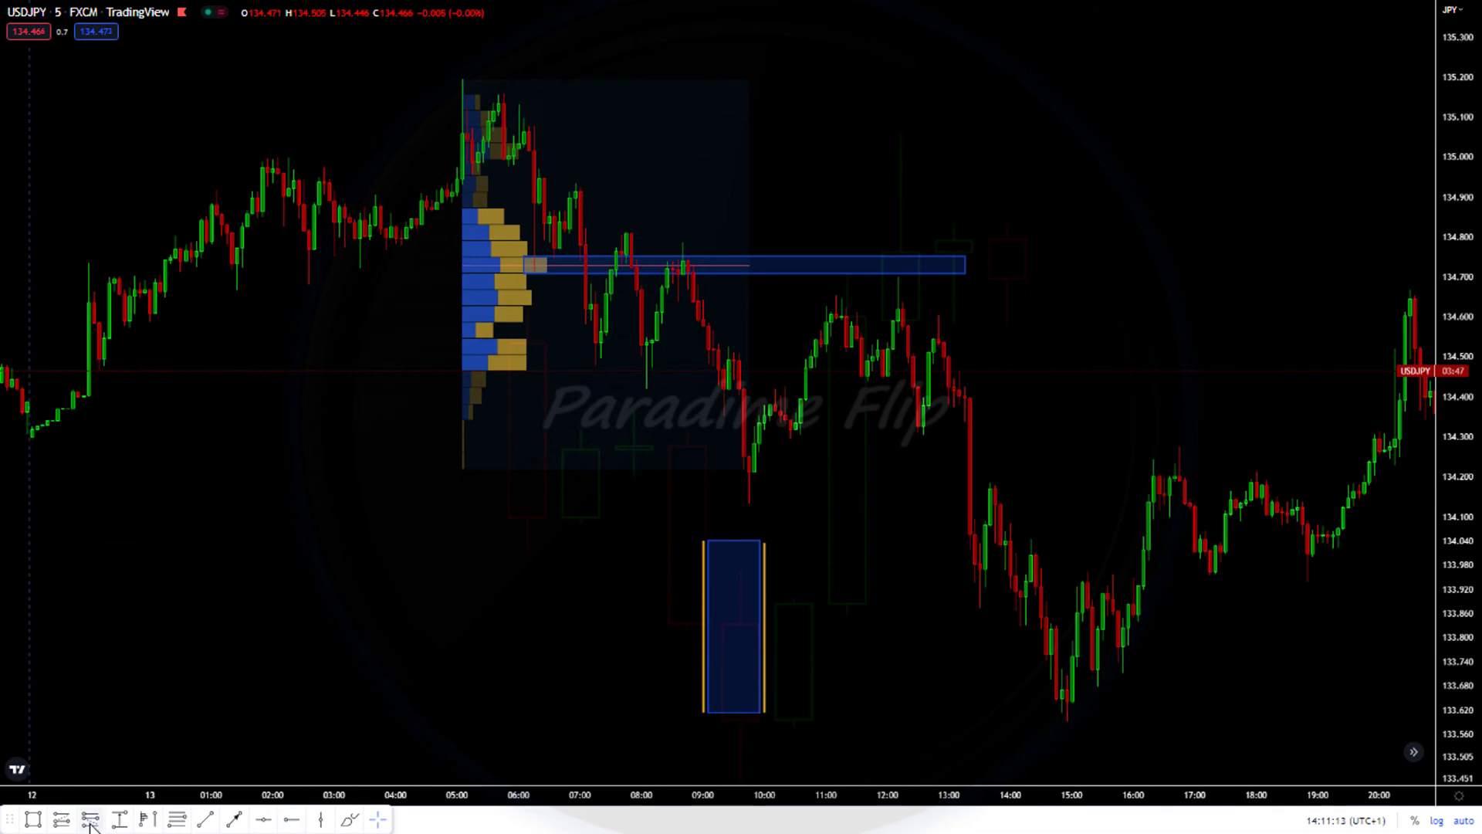
Step: Place a second fixed range volume profile from the 13 June 09:45 low to the 12:10 high
{"action": "left_click", "coordinate": [121, 821]}
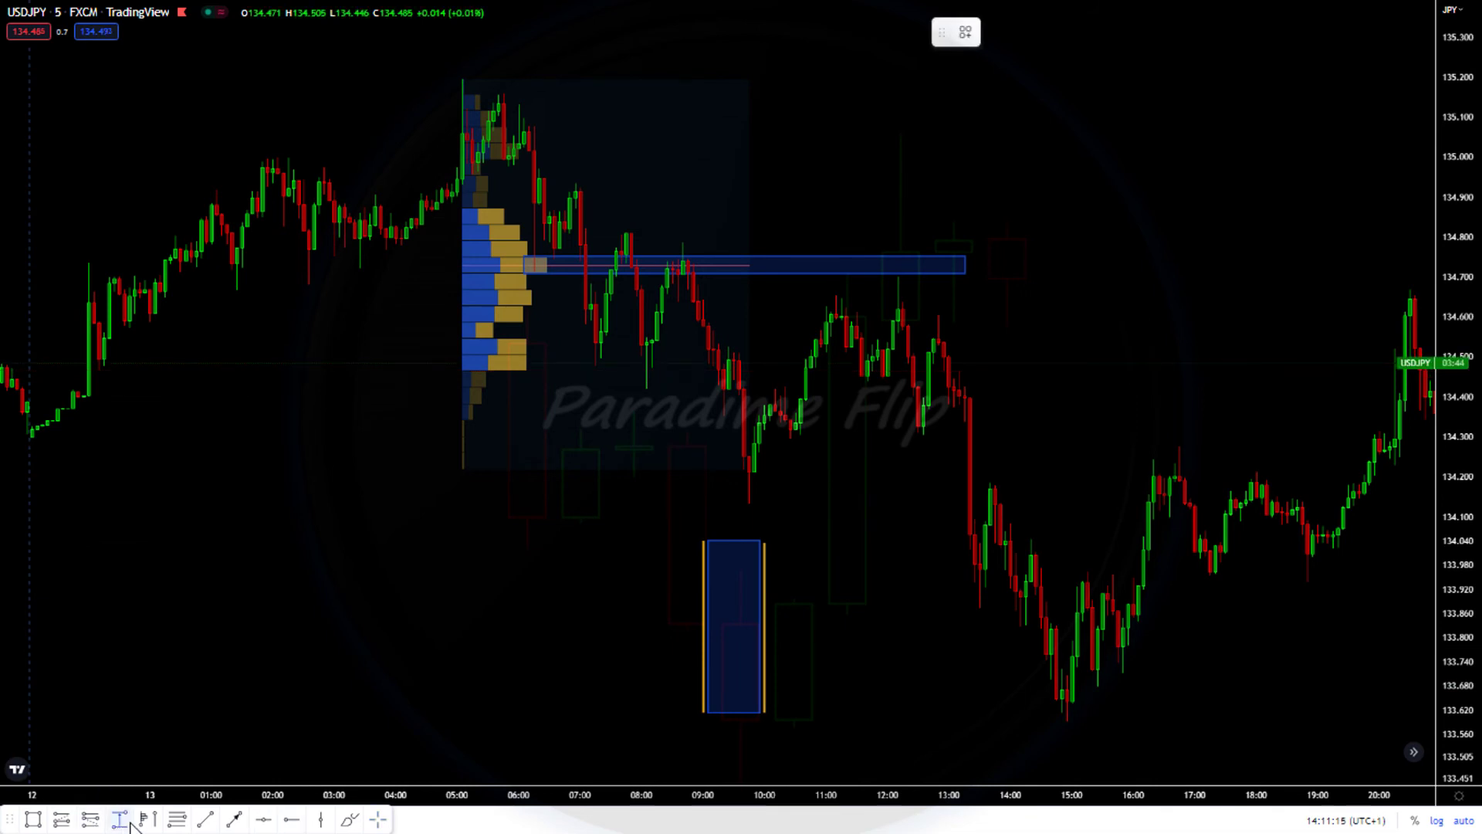
{"action": "left_click", "coordinate": [148, 821]}
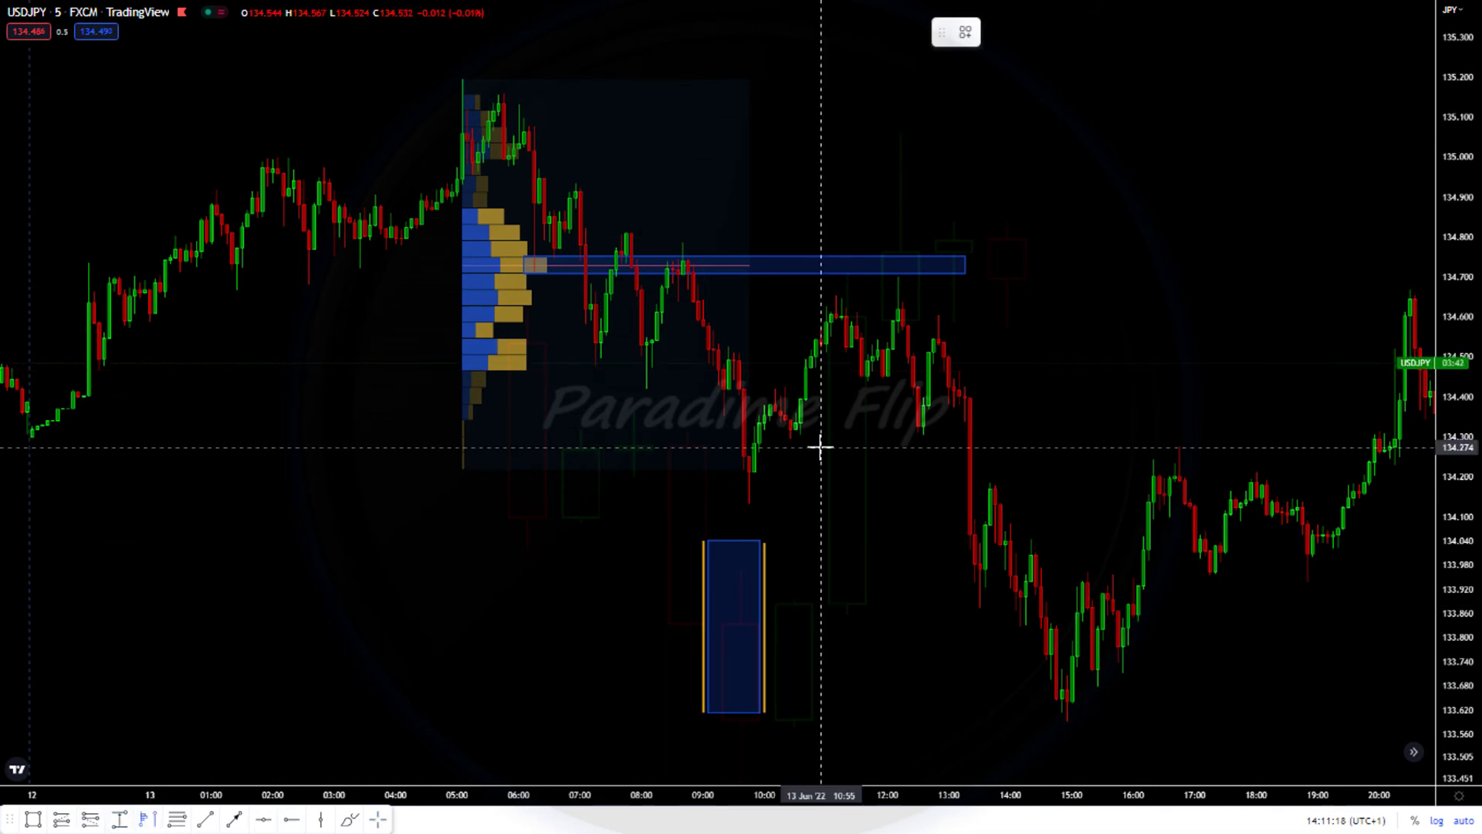
{"action": "left_click", "coordinate": [749, 505]}
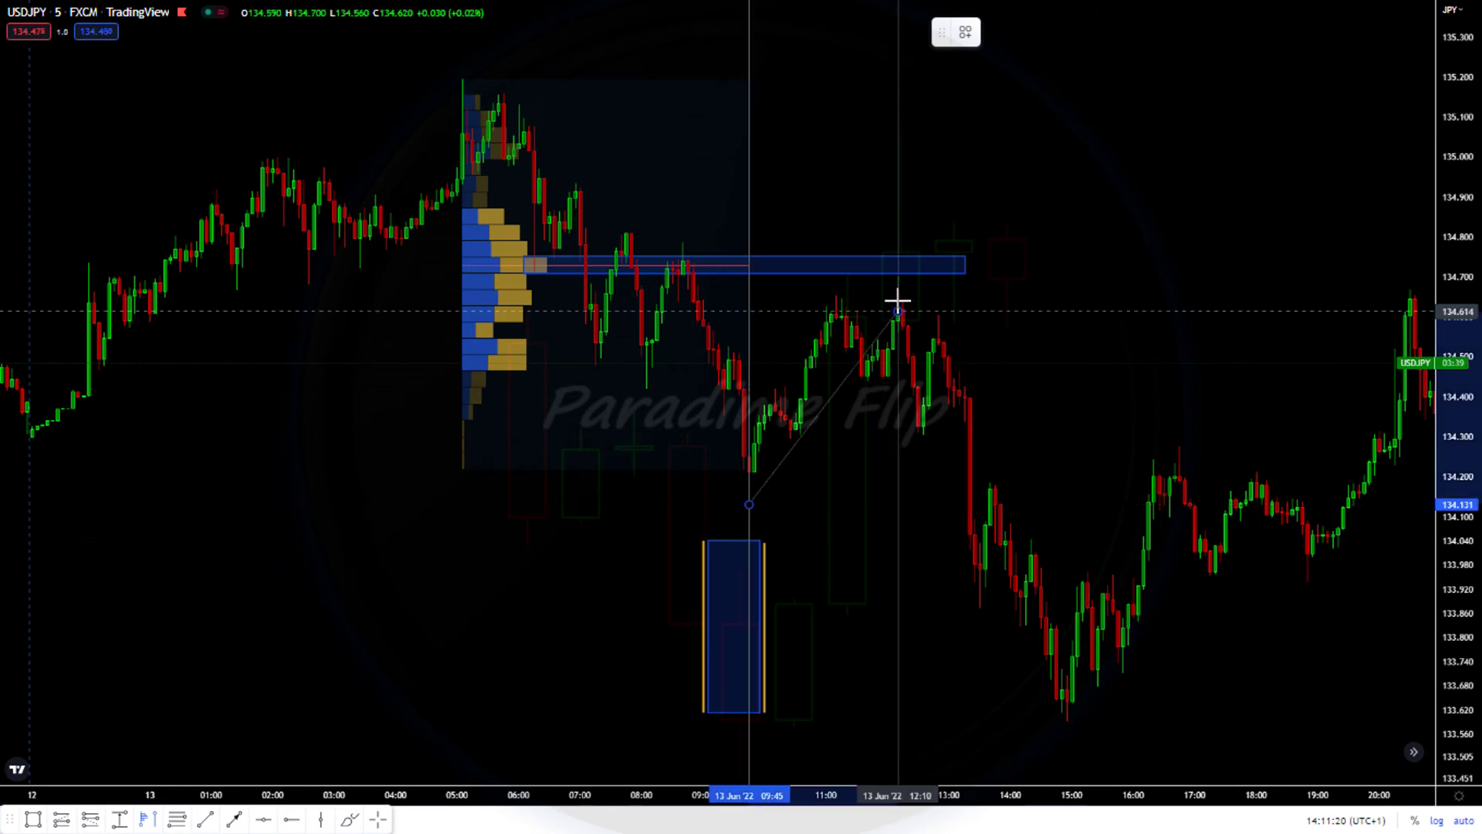
{"action": "left_click", "coordinate": [898, 272]}
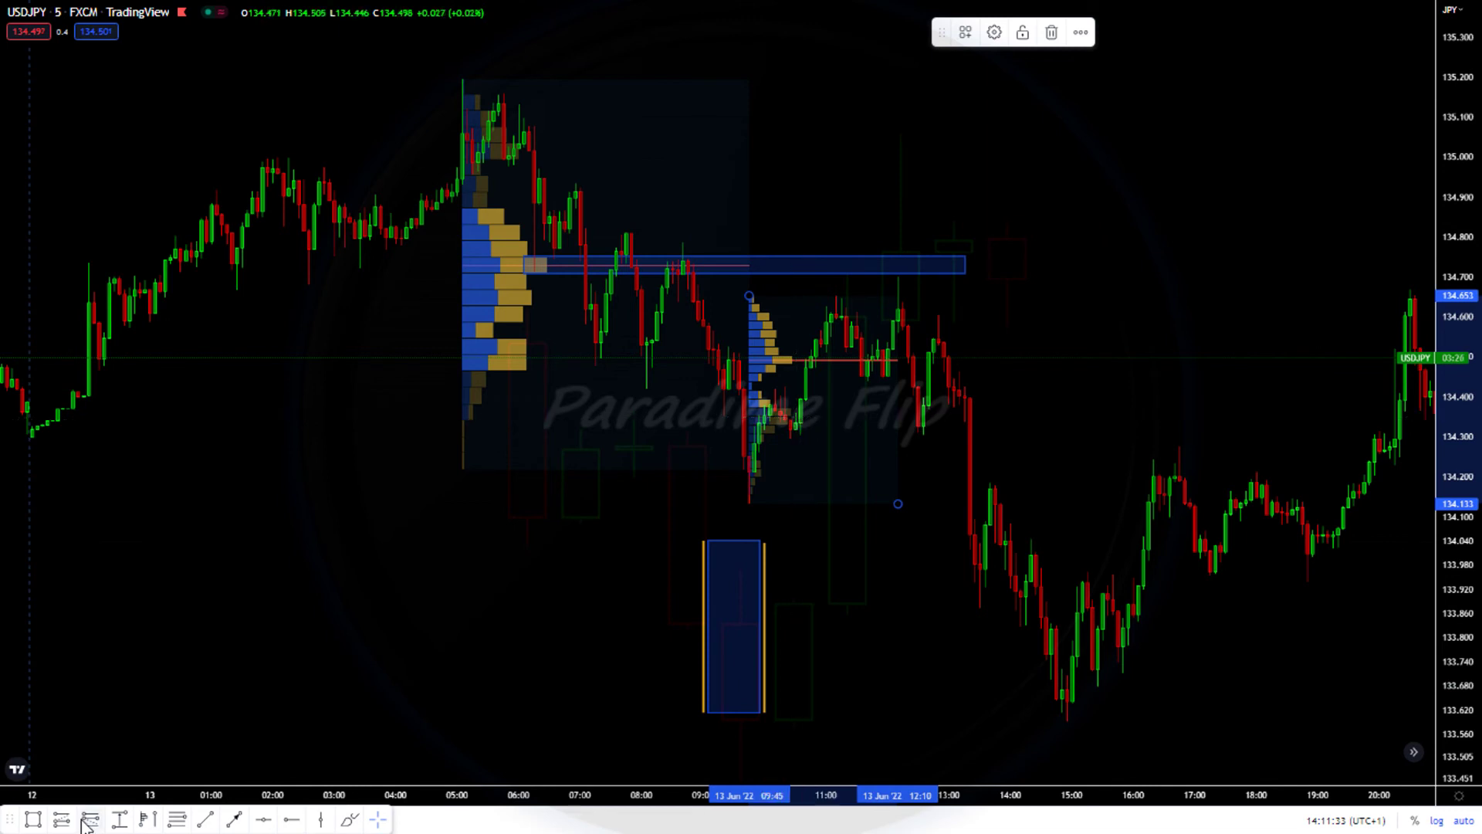
Step: Draw thin rectangles over the second profile's point of control and over its lower volume node, the latter from 10:25 to 13:00
{"action": "left_click", "coordinate": [920, 556]}
{"action": "left_click_drag", "start_coordinate": [787, 358], "coordinate": [1016, 361]}
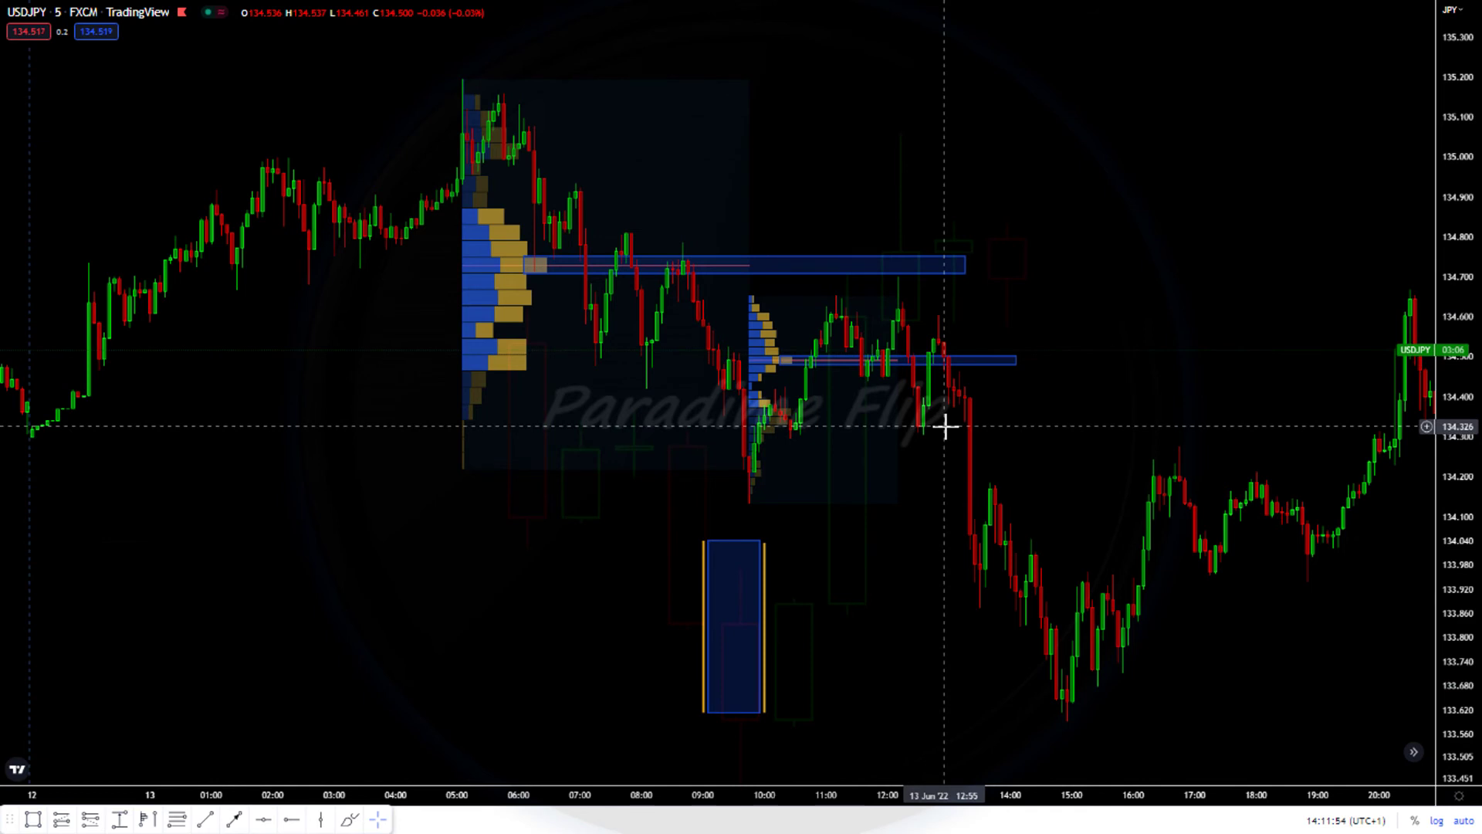
{"action": "left_click", "coordinate": [678, 754]}
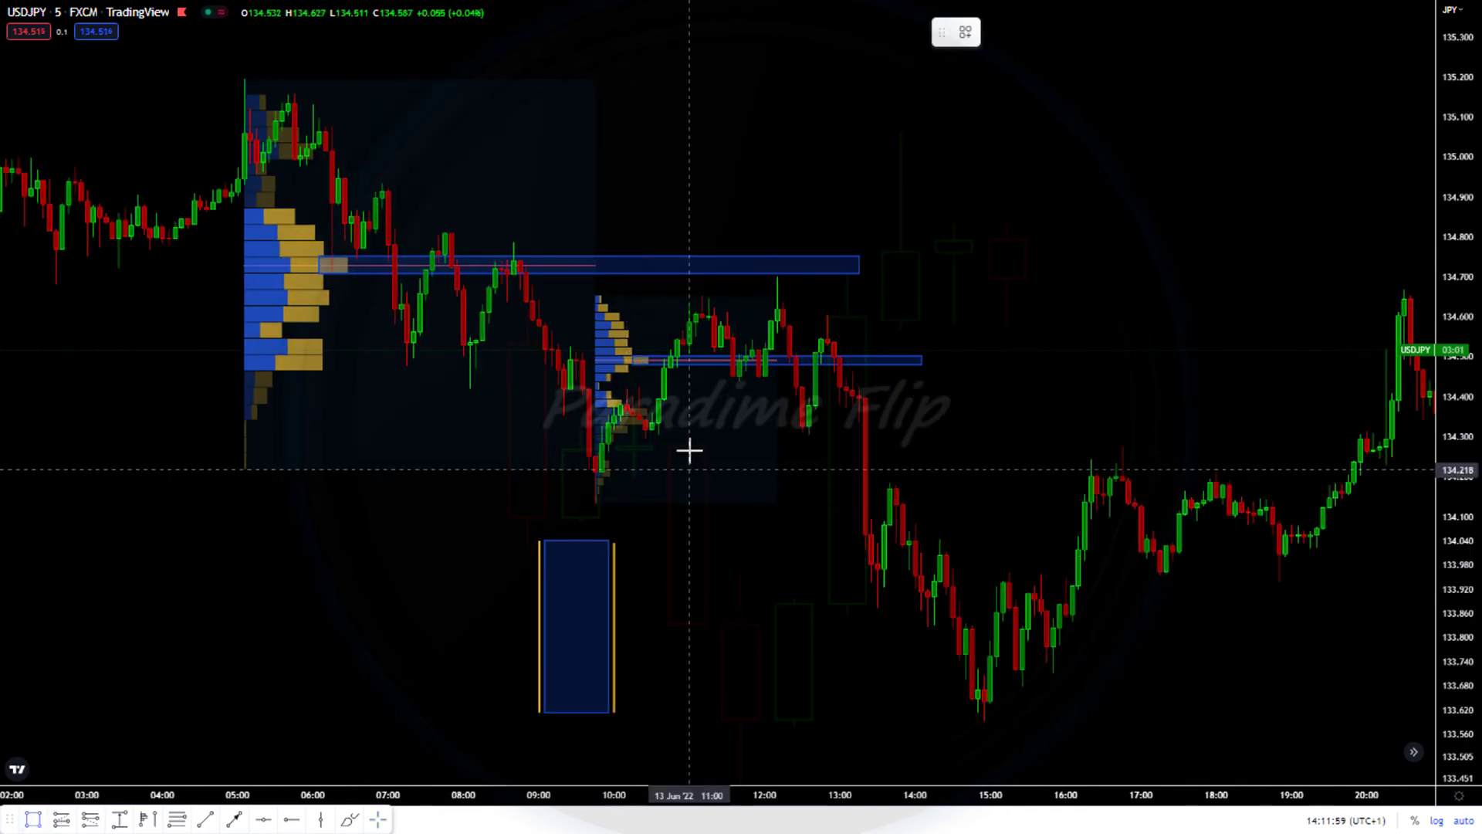
{"action": "left_click_drag", "start_coordinate": [645, 411], "coordinate": [839, 419]}
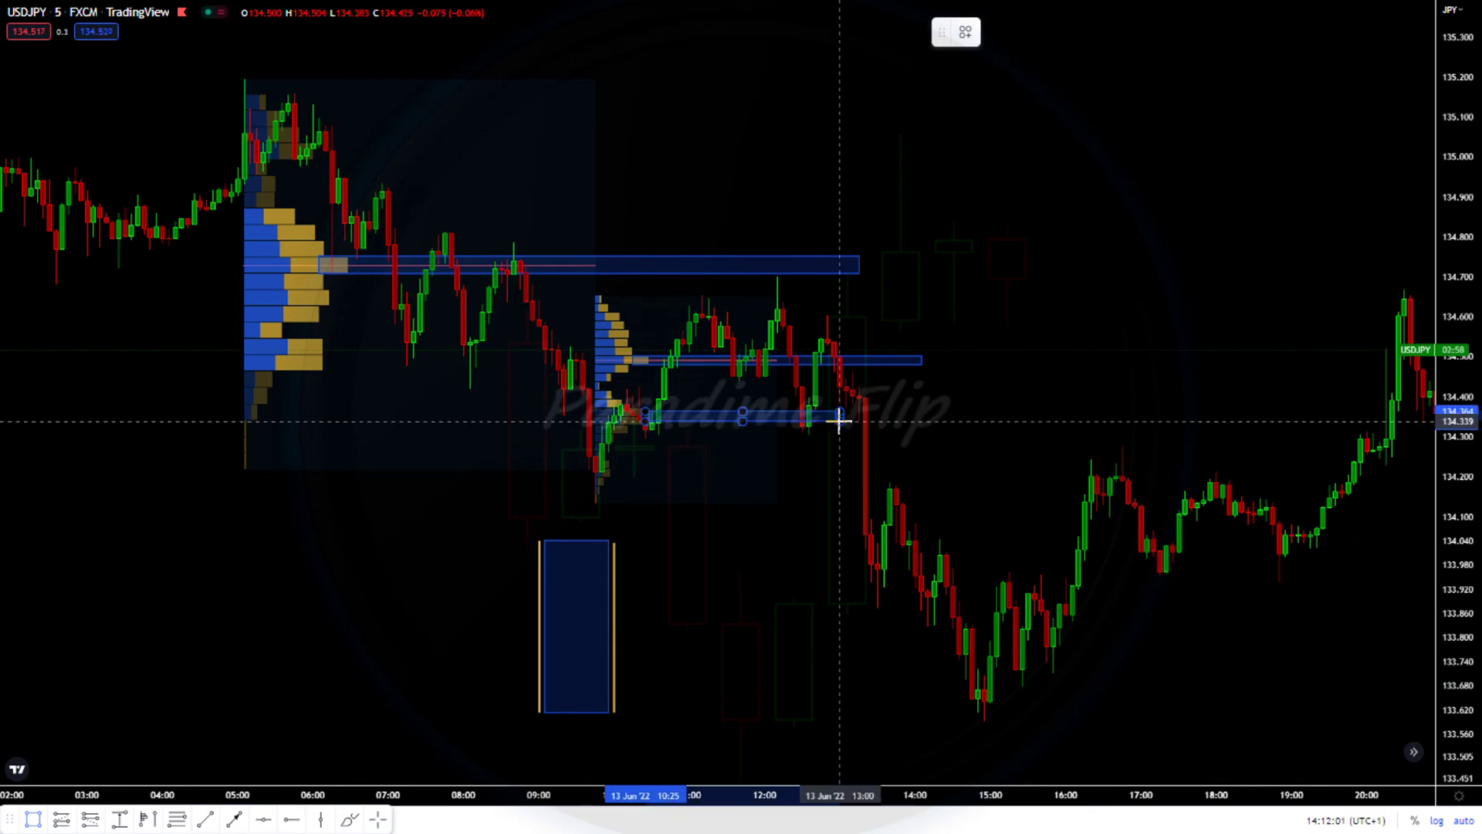
Step: Finish the lower volume node's rectangle at 13:00 and extend its start back to the second profile's bars
{"action": "left_click", "coordinate": [804, 433]}
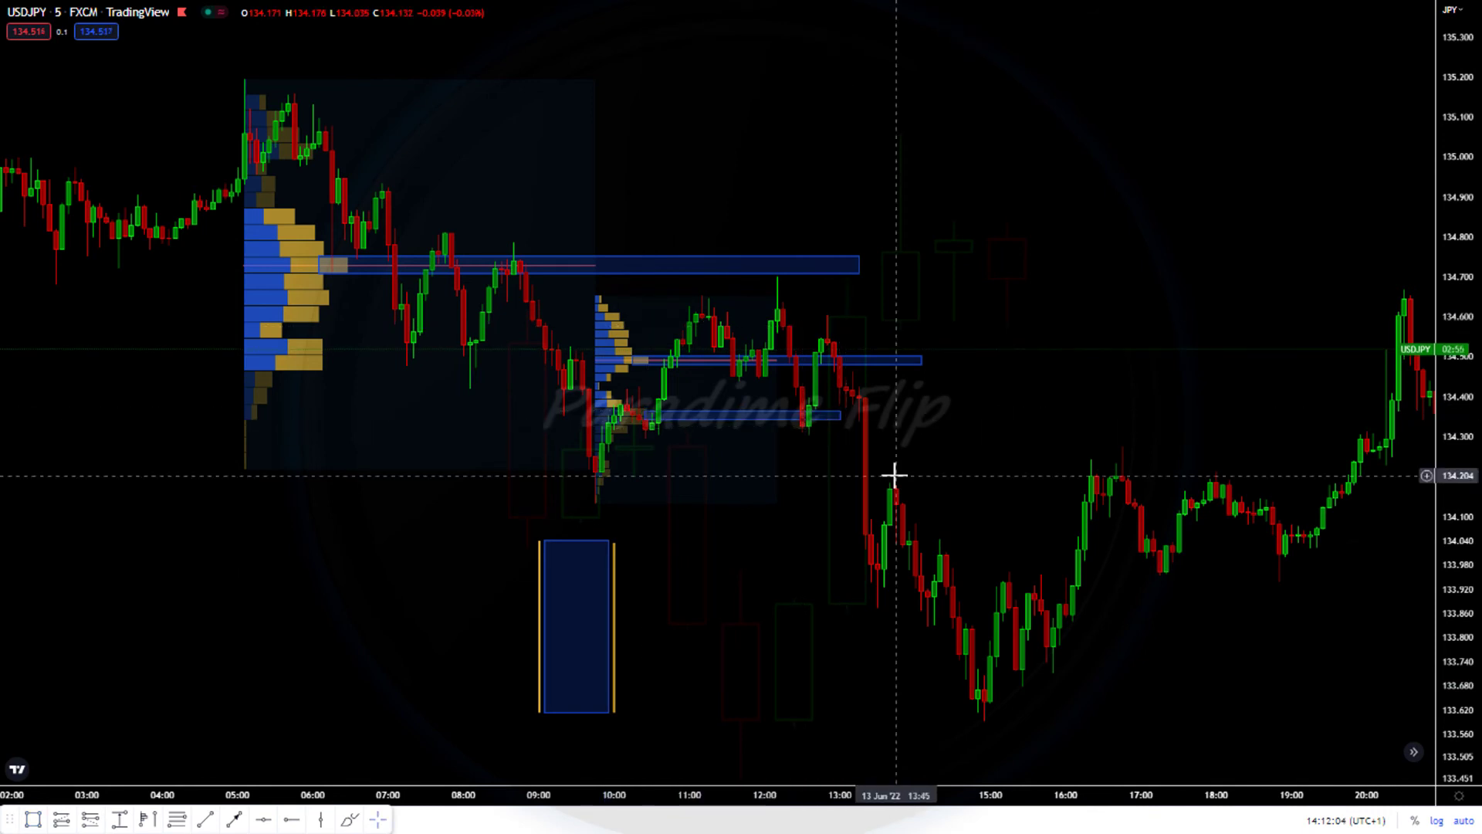
{"action": "left_click", "coordinate": [646, 415]}
{"action": "left_click_drag", "start_coordinate": [645, 416], "coordinate": [615, 412]}
{"action": "left_click", "coordinate": [735, 603]}
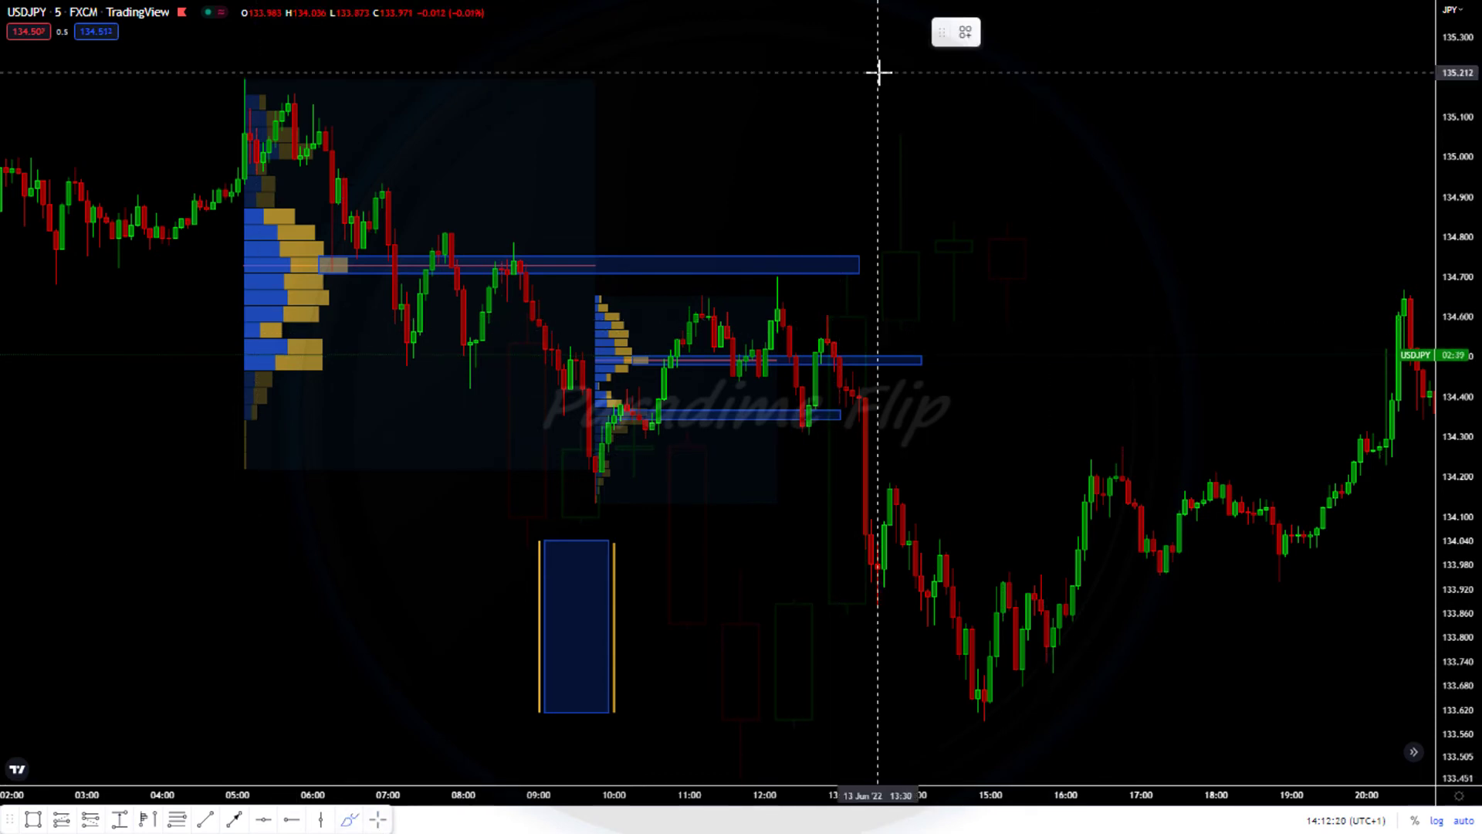
Step: Brush a yellow leg falling from about 135.200 and a rebound to about 134.800, circling the starting high and the low
{"action": "left_click_drag", "start_coordinate": [879, 74], "coordinate": [1052, 351]}
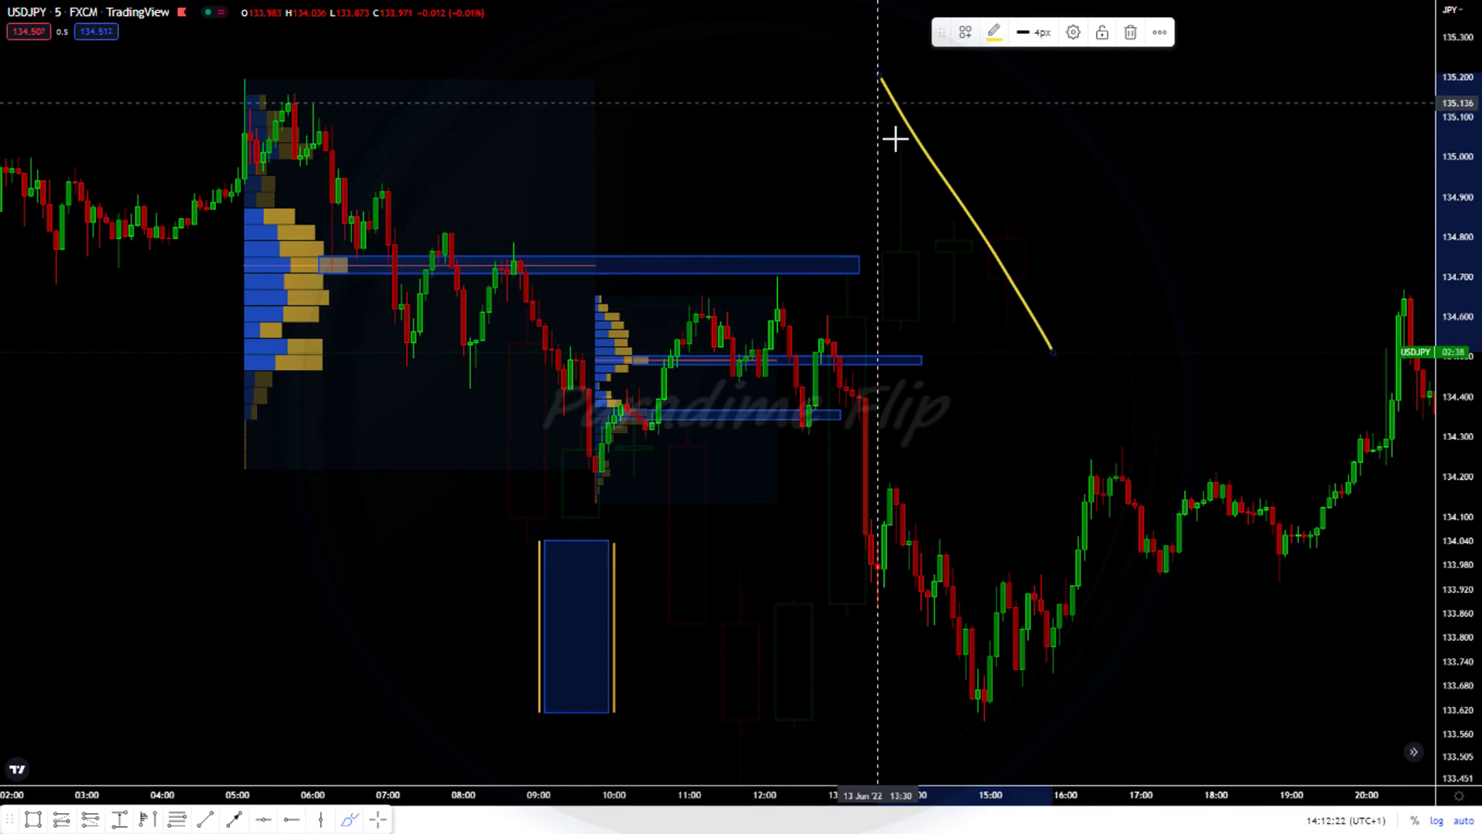
{"action": "left_click_drag", "start_coordinate": [895, 139], "coordinate": [935, 96]}
{"action": "mouse_move", "coordinate": [1072, 357]}
{"action": "left_mouse_down"}
{"action": "mouse_move", "coordinate": [1035, 352]}
{"action": "mouse_move", "coordinate": [1169, 230]}
{"action": "left_mouse_up"}
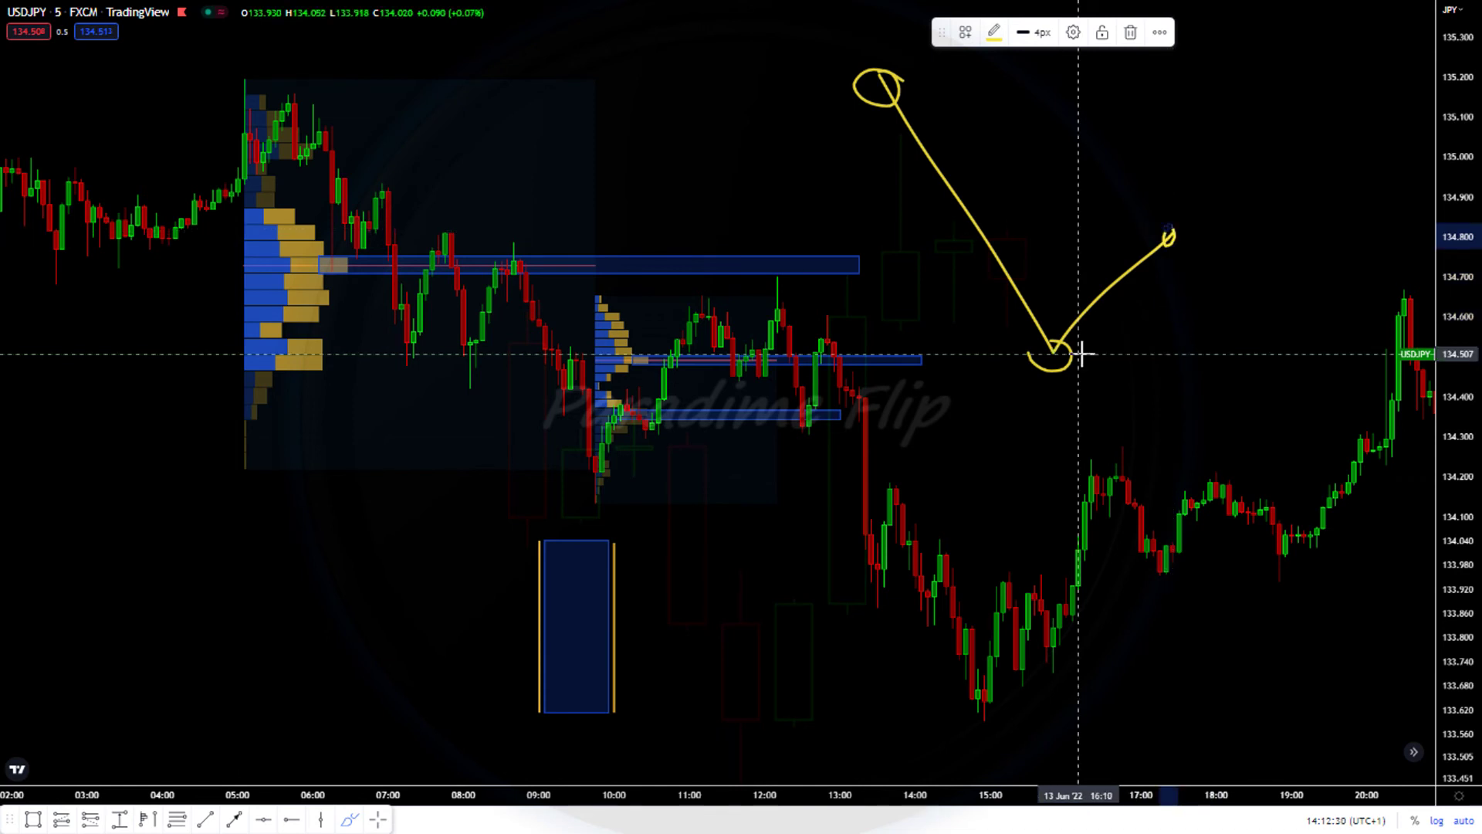
{"action": "left_click_drag", "start_coordinate": [1034, 369], "coordinate": [1046, 357]}
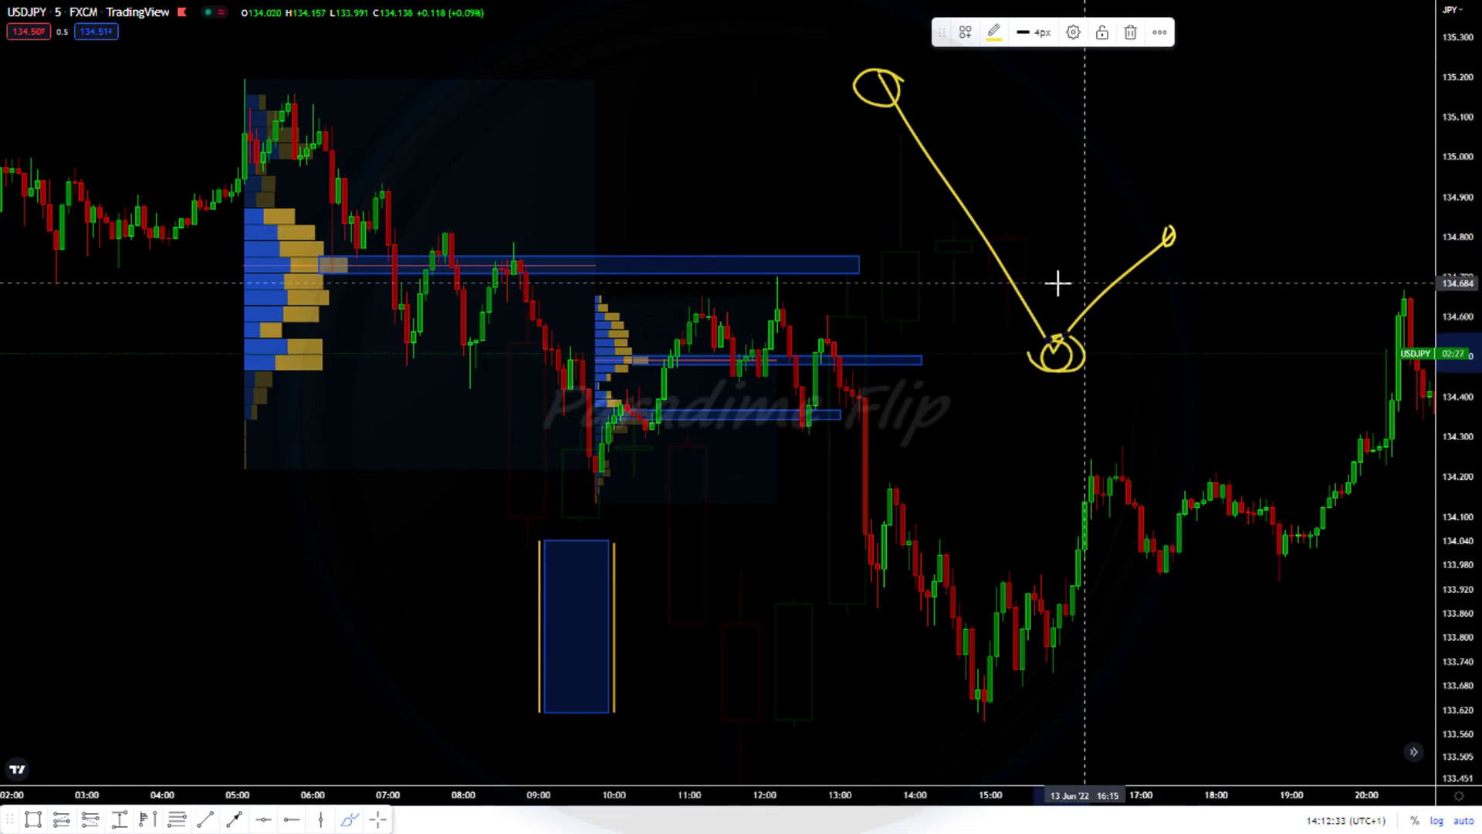
Step: Brush a flat ellipse across the rebound, a short drop to a circled and boxed reaction area, and an arrow pointing at it
{"action": "left_click_drag", "start_coordinate": [1060, 286], "coordinate": [1264, 285]}
{"action": "left_click_drag", "start_coordinate": [1175, 232], "coordinate": [1198, 318]}
{"action": "mouse_move", "coordinate": [1108, 266]}
{"action": "left_mouse_down"}
{"action": "mouse_move", "coordinate": [1050, 279]}
{"action": "mouse_move", "coordinate": [1265, 274]}
{"action": "mouse_move", "coordinate": [1109, 256]}
{"action": "left_mouse_up"}
{"action": "left_click_drag", "start_coordinate": [1198, 317], "coordinate": [1212, 311]}
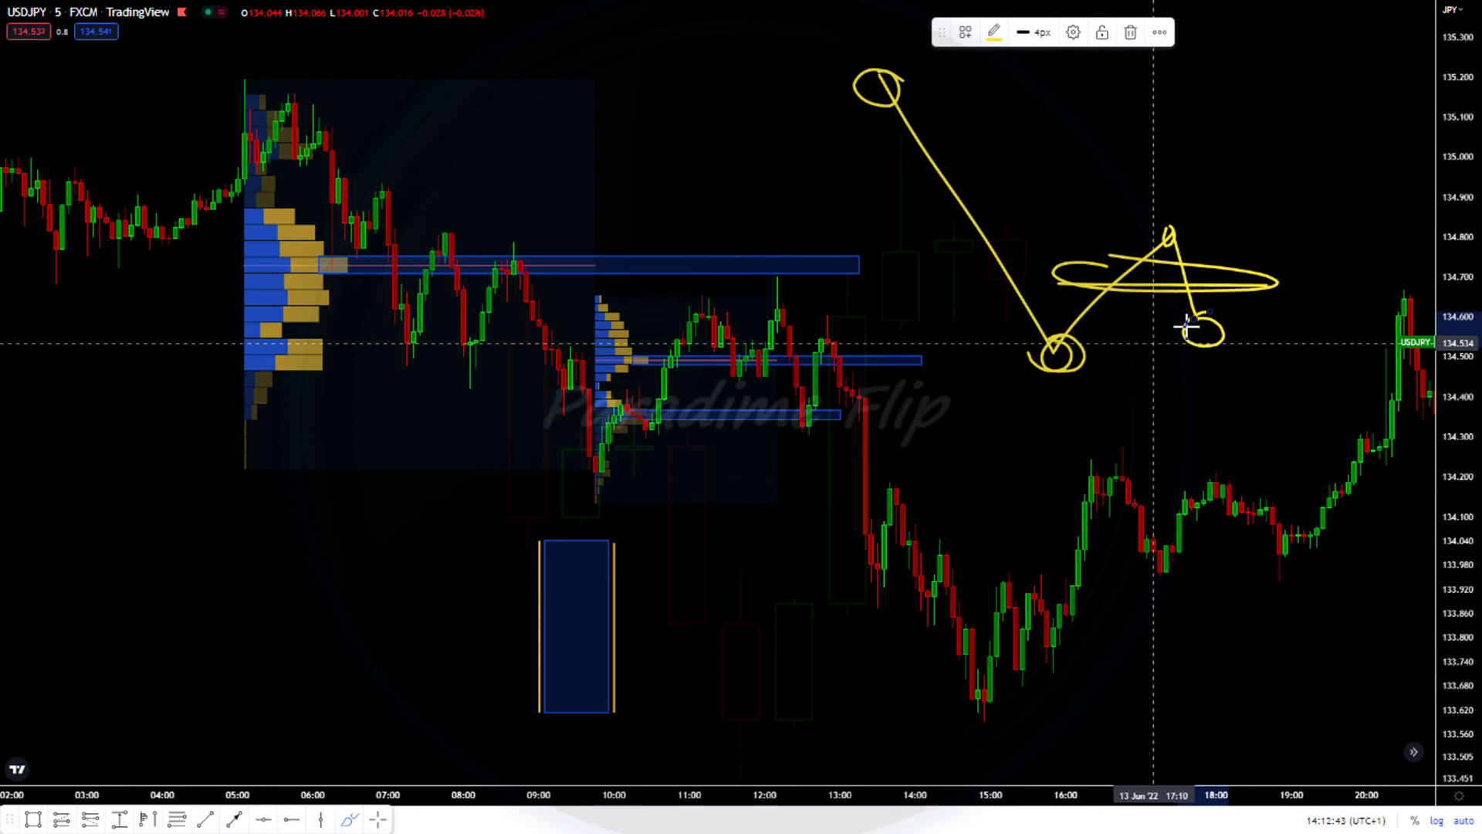
{"action": "mouse_move", "coordinate": [1171, 304]}
{"action": "left_mouse_down"}
{"action": "mouse_move", "coordinate": [1257, 346]}
{"action": "mouse_move", "coordinate": [1177, 304]}
{"action": "left_mouse_up"}
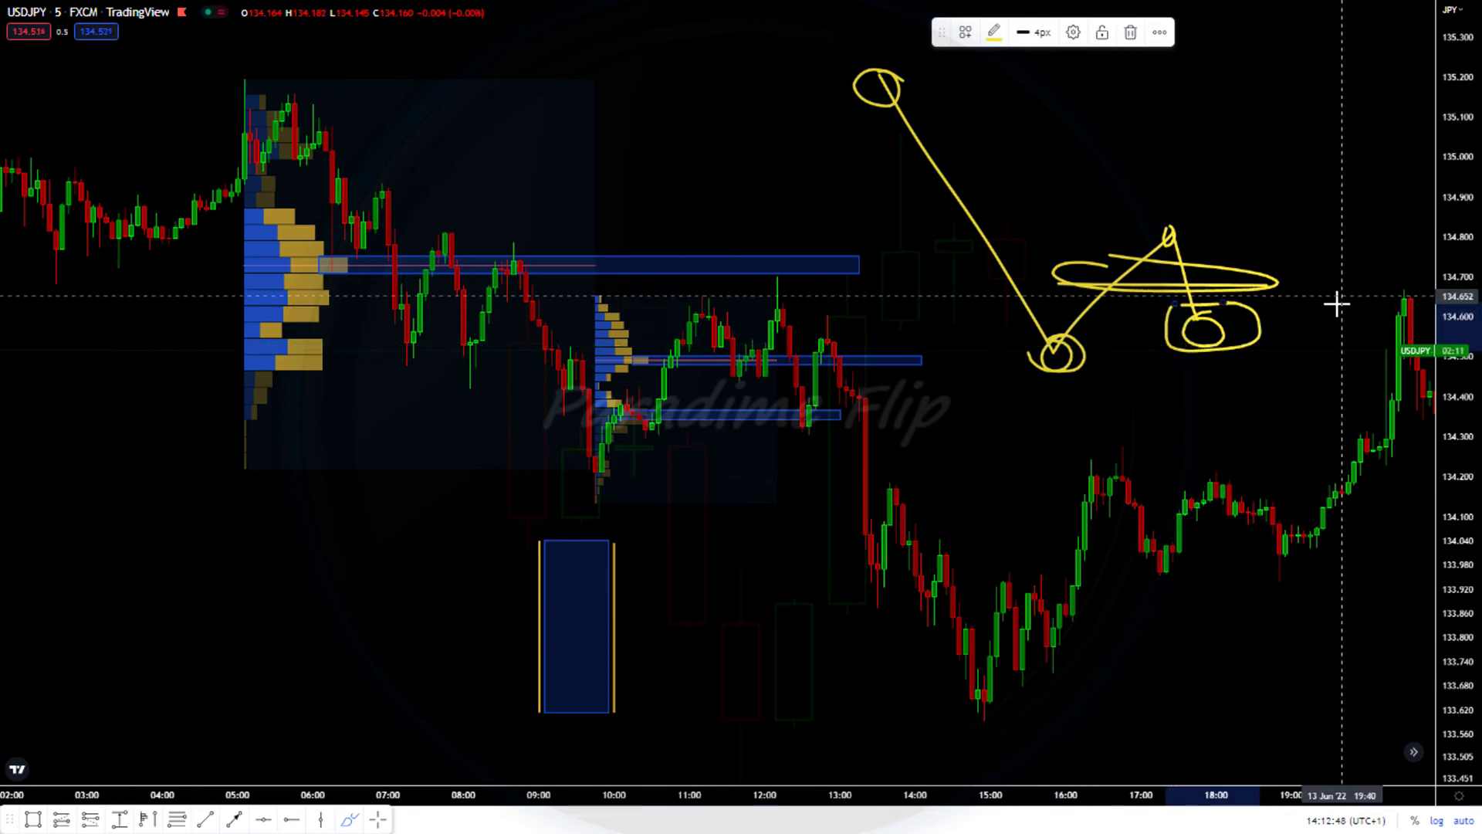
{"action": "mouse_move", "coordinate": [1302, 283]}
{"action": "left_mouse_down"}
{"action": "mouse_move", "coordinate": [1280, 316]}
{"action": "mouse_move", "coordinate": [1340, 321]}
{"action": "left_mouse_up"}
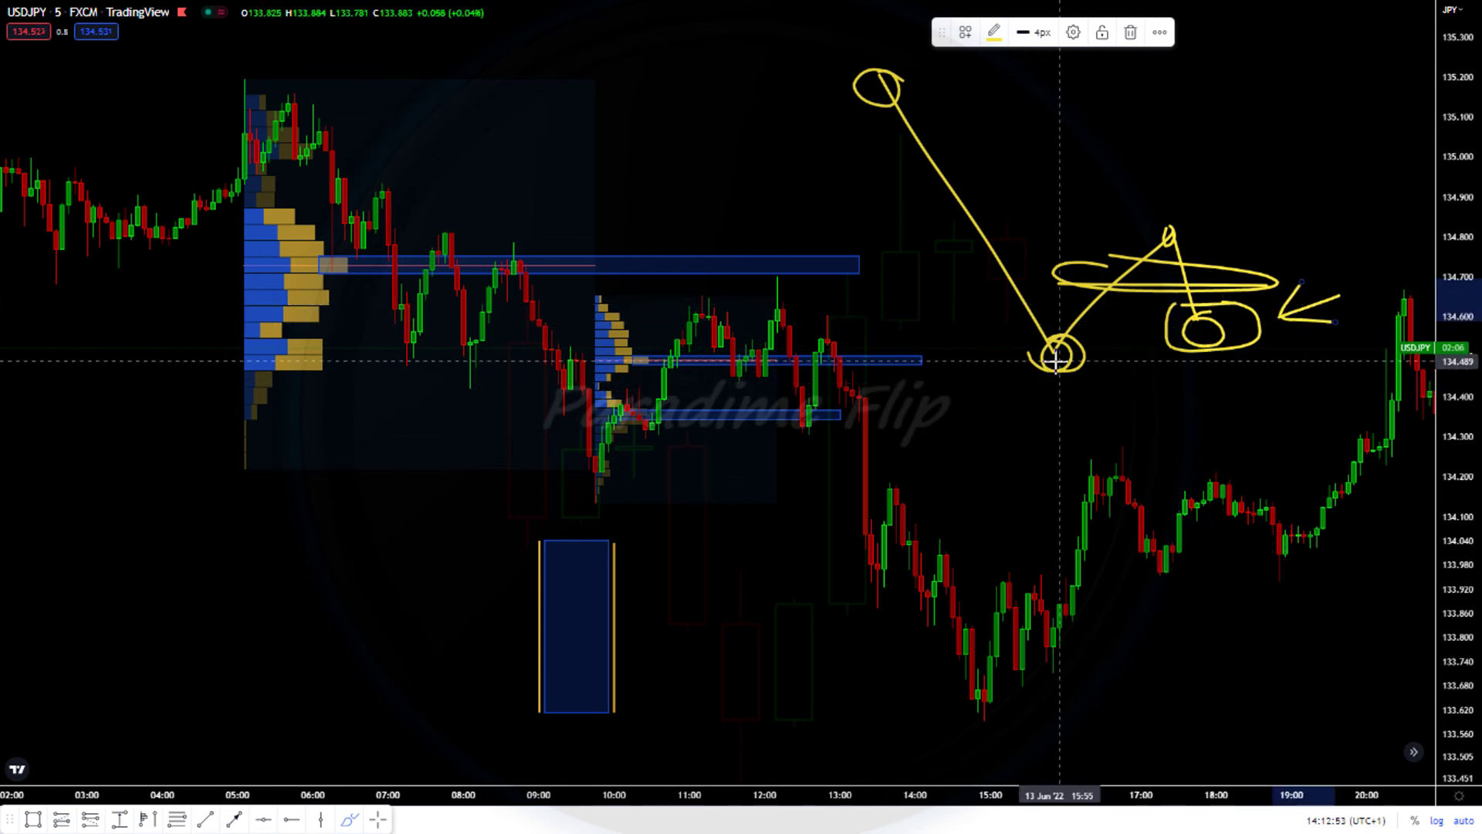
Step: Brush a horizontal line from the sketch's low, a further falling leg ending in a circle, and underlines beneath the line
{"action": "left_click_drag", "start_coordinate": [1056, 357], "coordinate": [1271, 354]}
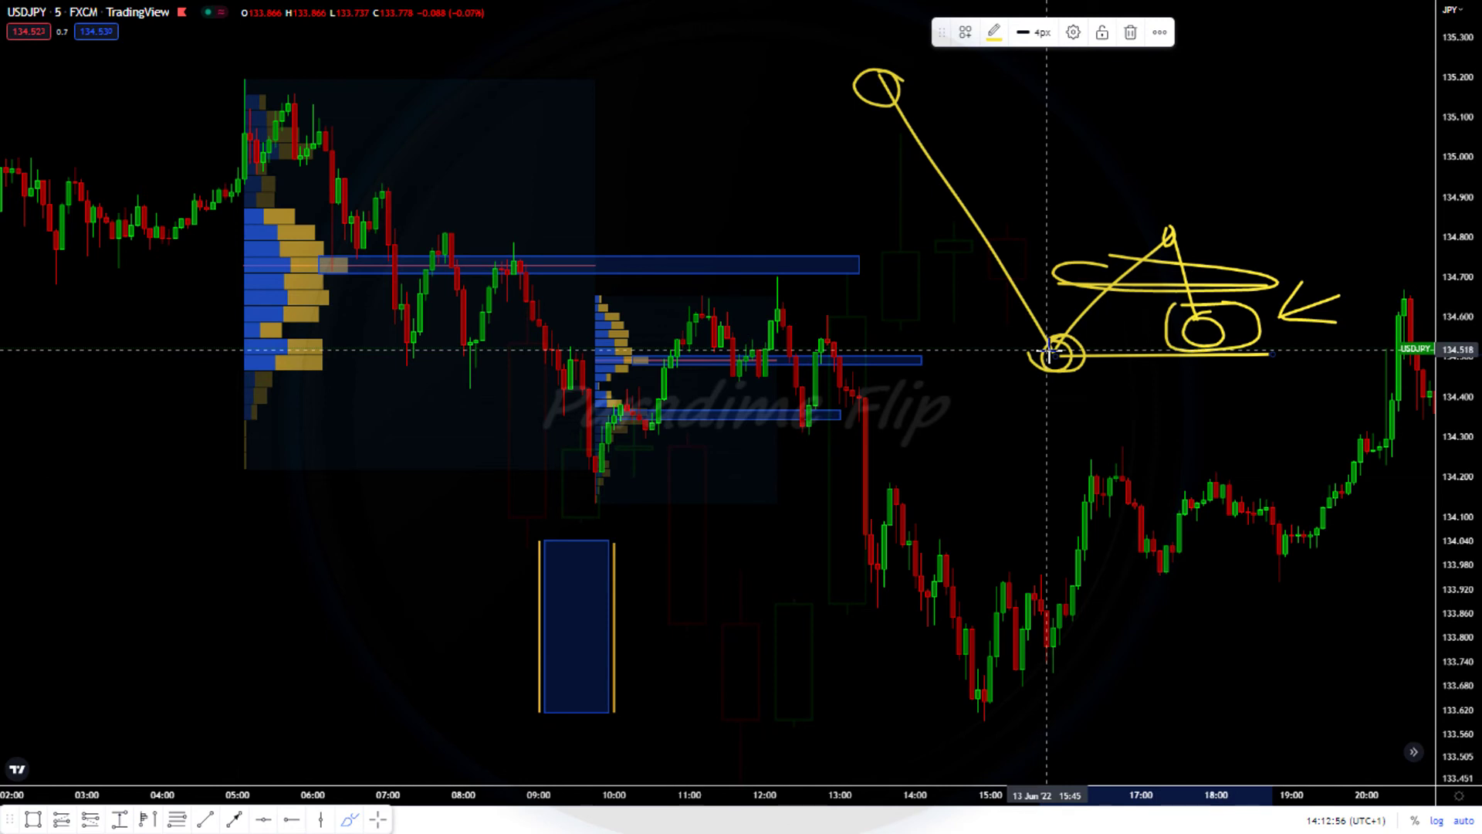
{"action": "left_click_drag", "start_coordinate": [1201, 332], "coordinate": [1245, 470]}
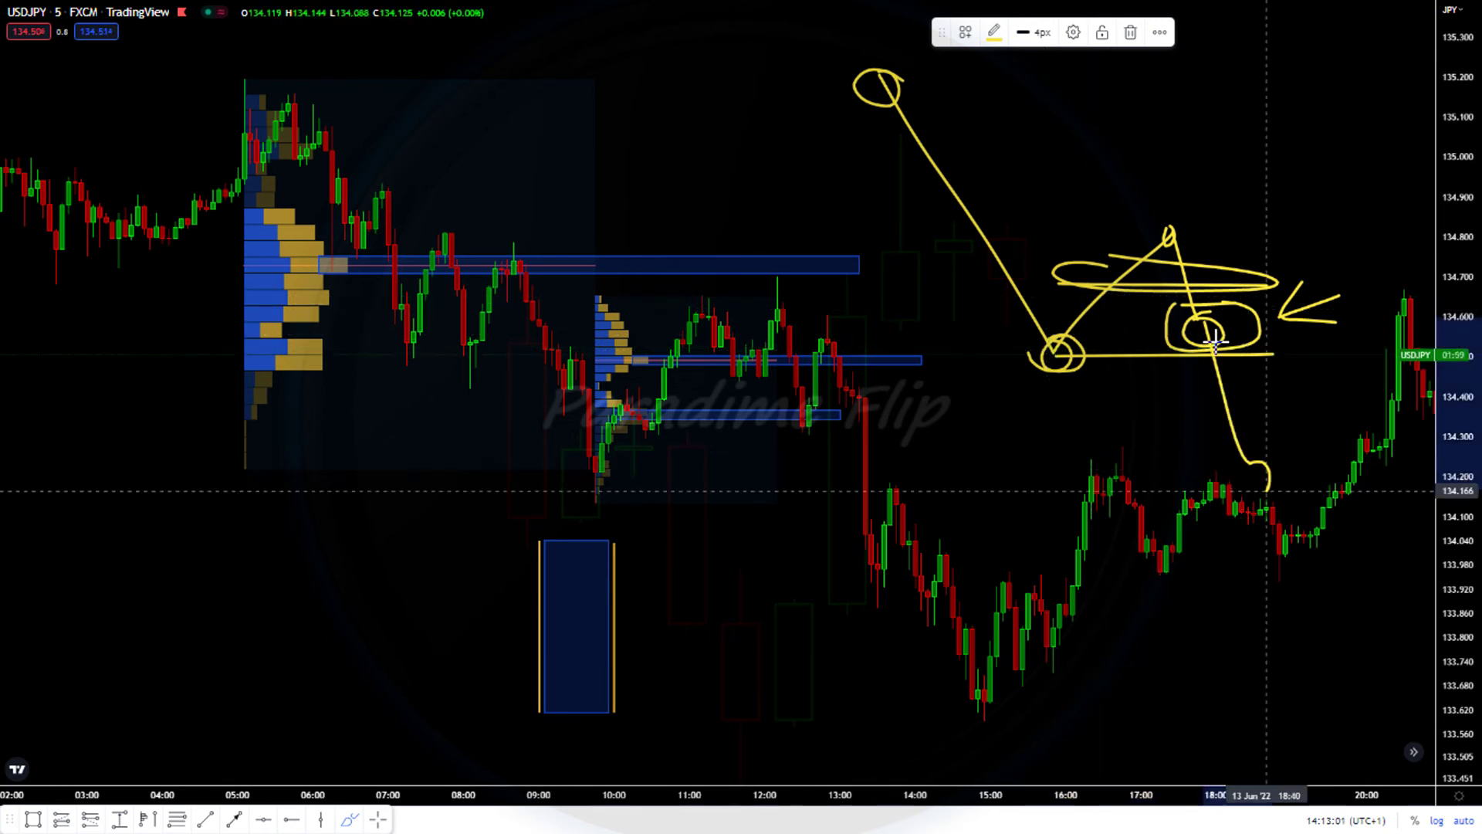
{"action": "left_click_drag", "start_coordinate": [1189, 377], "coordinate": [1250, 378]}
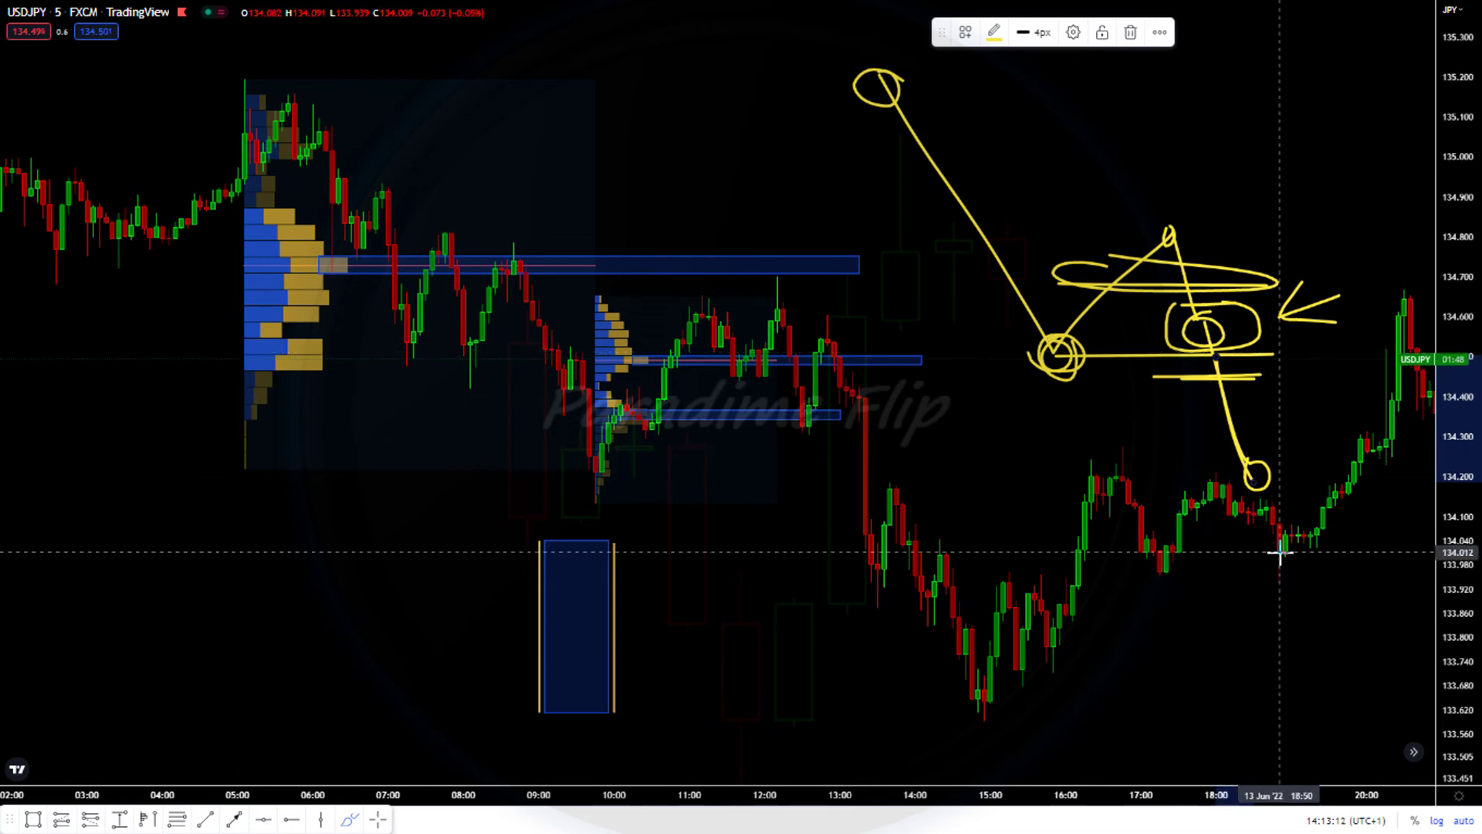
Step: Undo all the yellow brush strokes of the schematic and the lower volume node's rectangle
{"action": "key", "text": "ctrl+z"}
{"action": "key", "text": "ctrl+z"}
{"action": "key", "text": "ctrl+z"}
{"action": "key", "text": "ctrl+z"}
{"action": "key", "text": "ctrl+z"}
{"action": "key", "text": "ctrl+z"}
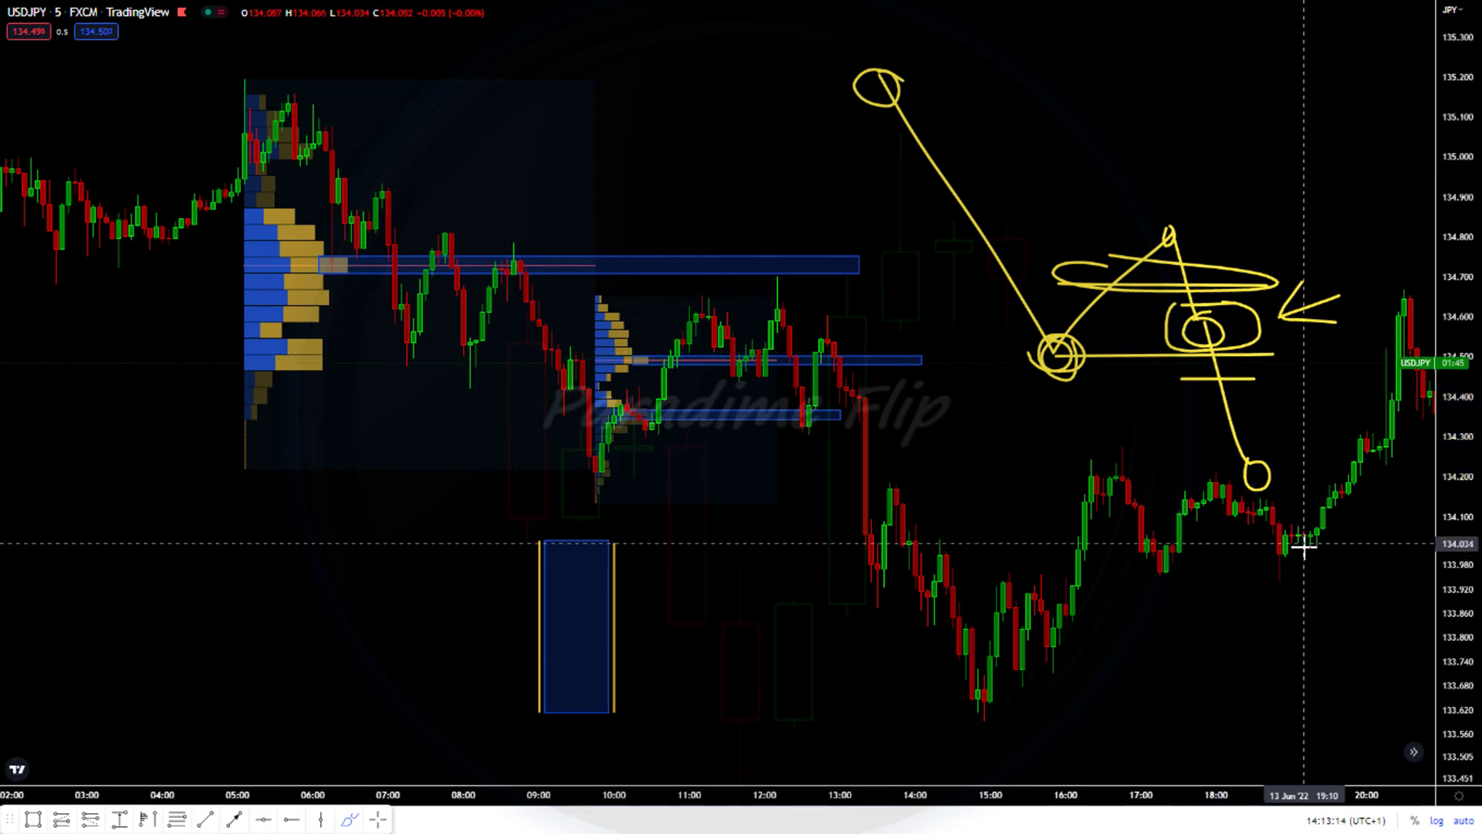
{"action": "key", "text": "ctrl+z"}
{"action": "key", "text": "ctrl+z"}
{"action": "key", "text": "ctrl+z"}
{"action": "key", "text": "ctrl+z"}
{"action": "key", "text": "ctrl+z"}
{"action": "key", "text": "ctrl+z"}
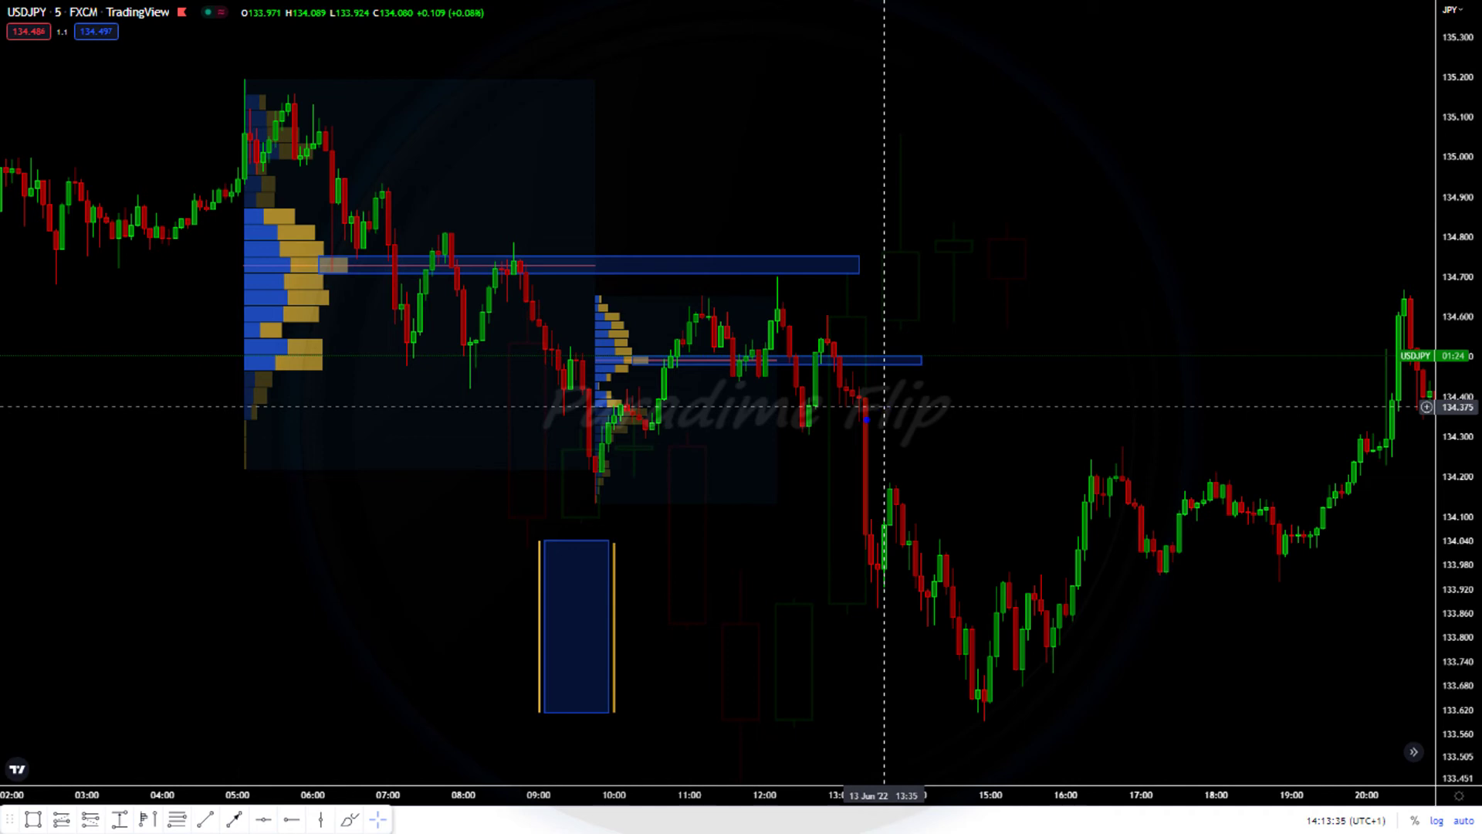
Step: Sketch yellow pen marks over the price swings between about 12:20 and 13:30 near the second point of control zone
{"action": "mouse_move", "coordinate": [788, 342]}
{"action": "left_mouse_down"}
{"action": "mouse_move", "coordinate": [800, 423]}
{"action": "mouse_move", "coordinate": [826, 408]}
{"action": "mouse_move", "coordinate": [838, 423]}
{"action": "mouse_move", "coordinate": [868, 360]}
{"action": "mouse_move", "coordinate": [871, 408]}
{"action": "left_mouse_up"}
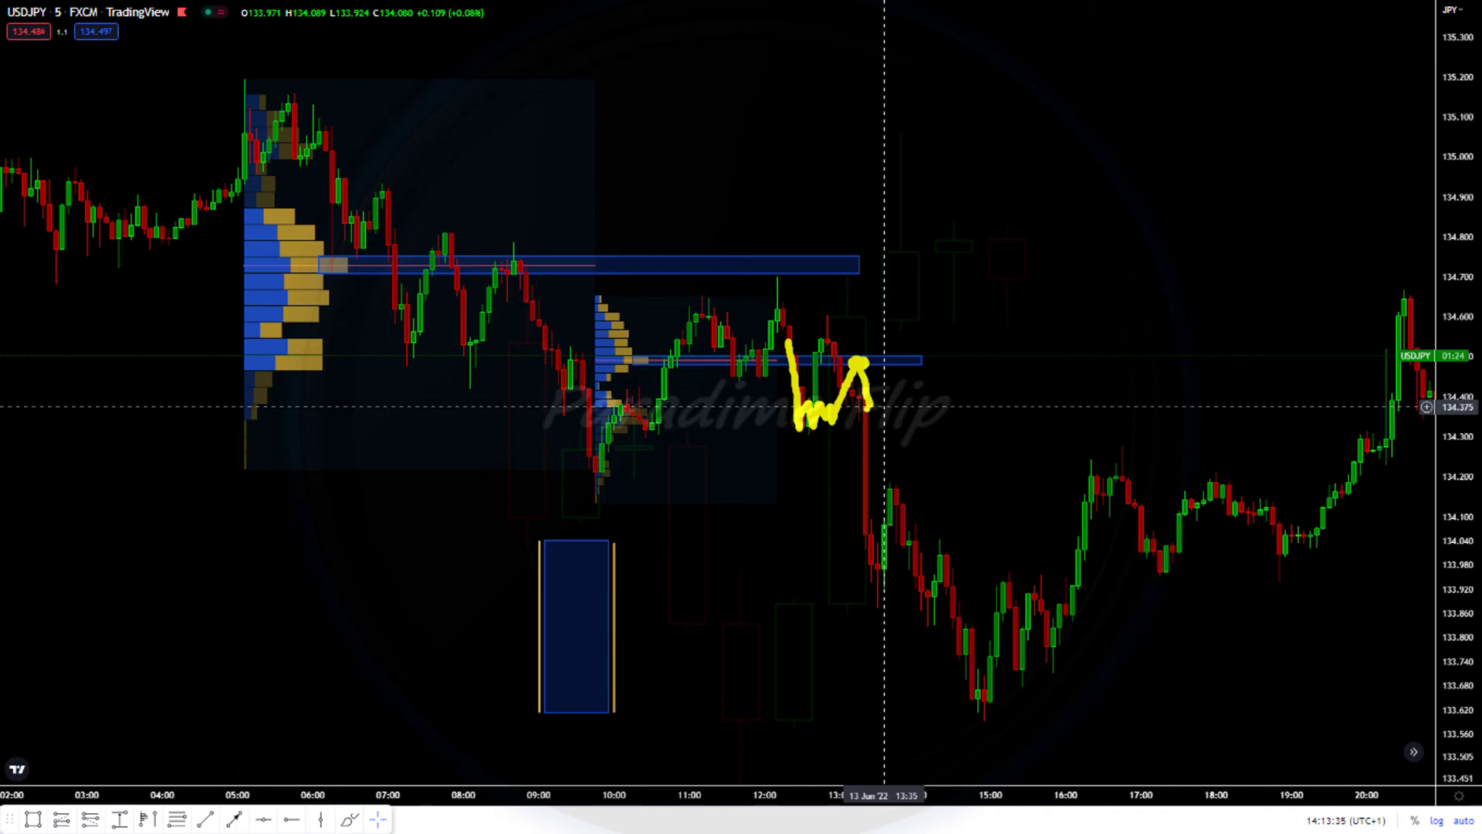
{"action": "mouse_move", "coordinate": [817, 424]}
{"action": "left_mouse_down"}
{"action": "mouse_move", "coordinate": [828, 320]}
{"action": "mouse_move", "coordinate": [849, 396]}
{"action": "mouse_move", "coordinate": [895, 397]}
{"action": "left_mouse_up"}
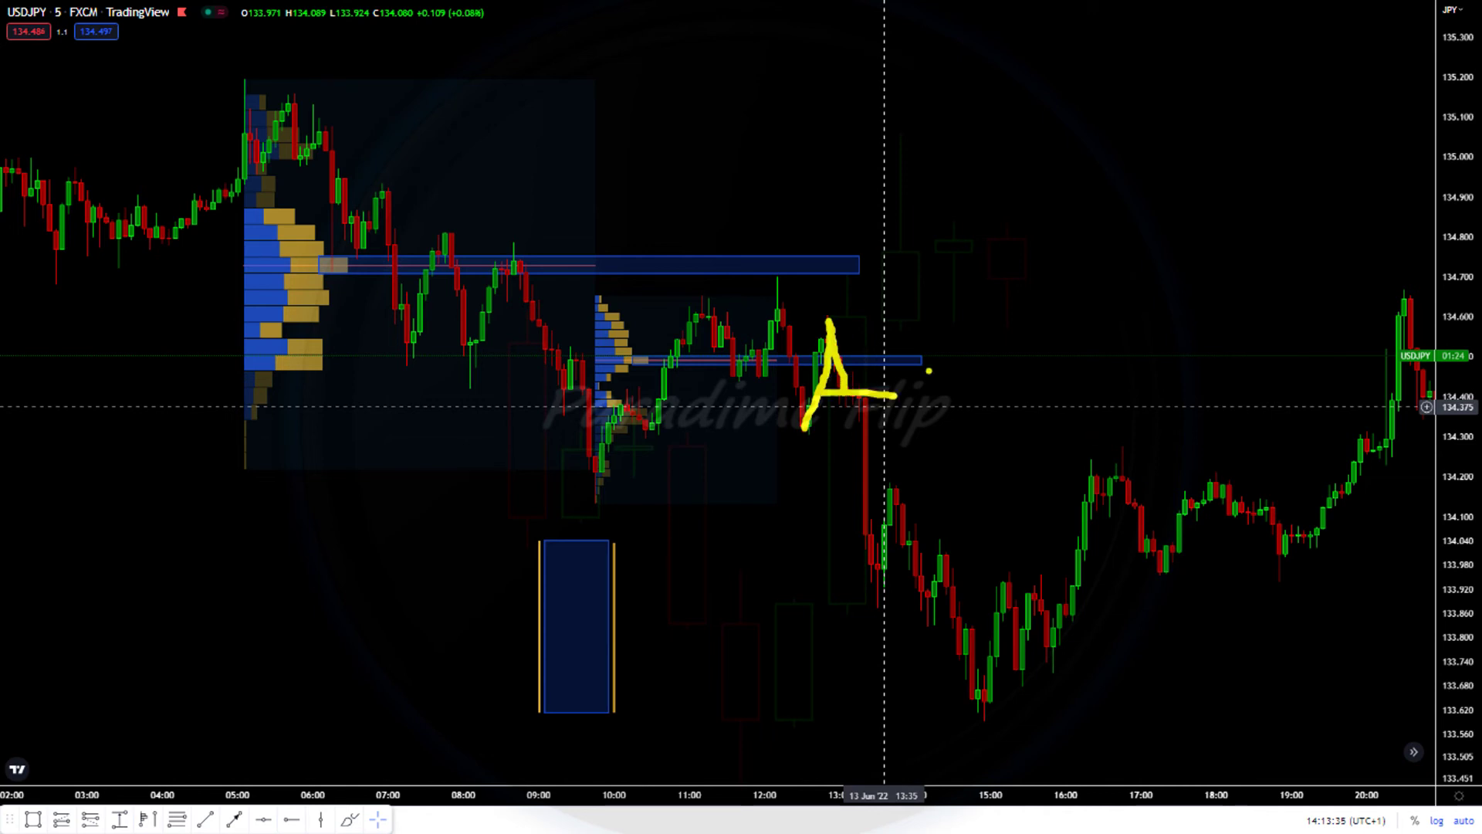
{"action": "left_click_drag", "start_coordinate": [793, 311], "coordinate": [1015, 315]}
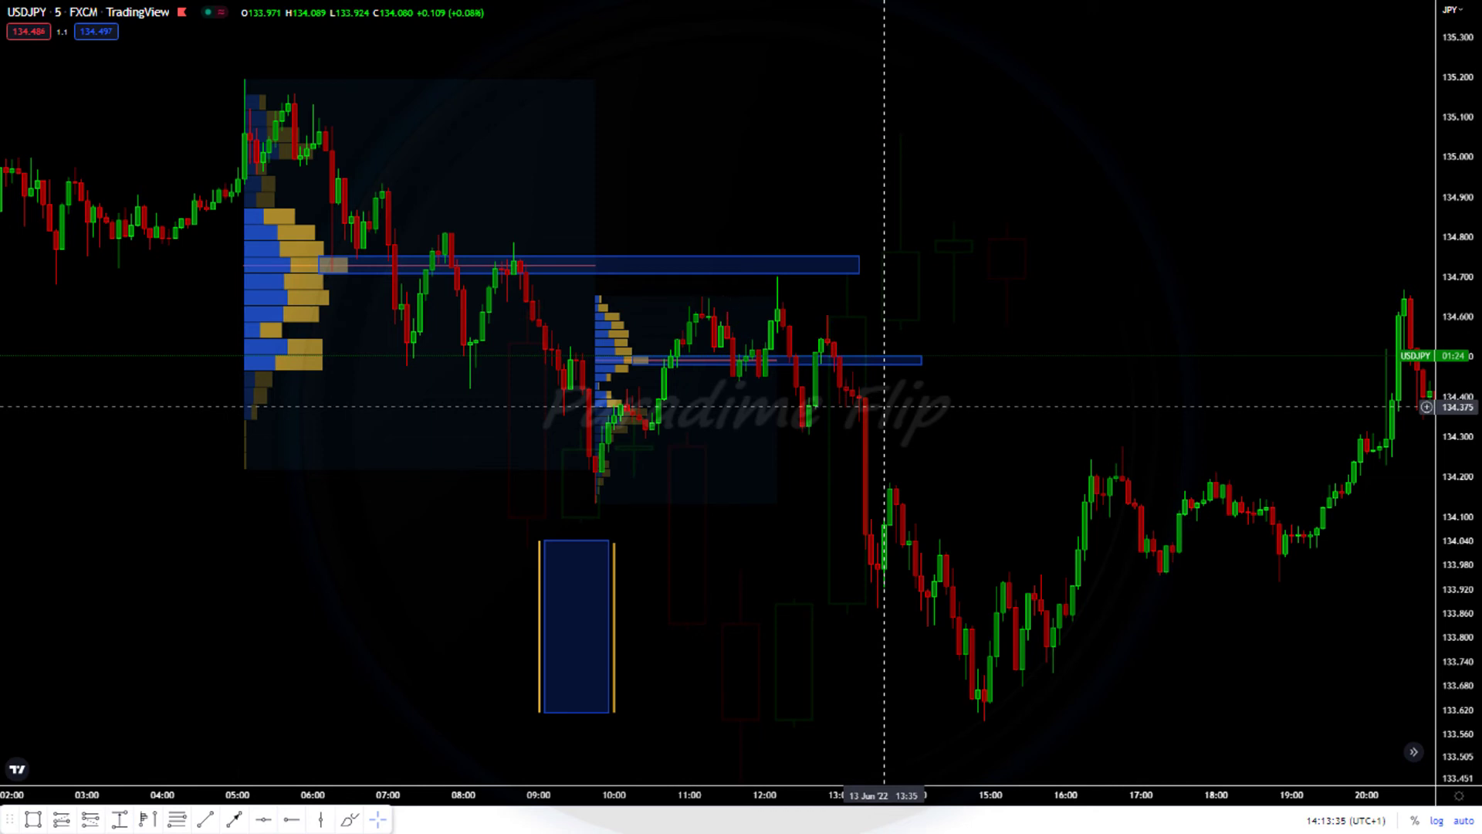
Step: Trace the pullback and push above the 11:10 high in yellow, with a horizontal line at that high and a circle around the 12:10 high
{"action": "left_click_drag", "start_coordinate": [590, 473], "coordinate": [778, 283]}
{"action": "left_click_drag", "start_coordinate": [703, 296], "coordinate": [753, 378]}
{"action": "left_click_drag", "start_coordinate": [698, 294], "coordinate": [860, 303]}
{"action": "mouse_move", "coordinate": [753, 378]}
{"action": "left_mouse_down"}
{"action": "mouse_move", "coordinate": [782, 276]}
{"action": "mouse_move", "coordinate": [796, 379]}
{"action": "left_mouse_up"}
{"action": "mouse_move", "coordinate": [797, 259]}
{"action": "left_mouse_down"}
{"action": "mouse_move", "coordinate": [763, 275]}
{"action": "mouse_move", "coordinate": [809, 295]}
{"action": "mouse_move", "coordinate": [786, 251]}
{"action": "left_mouse_up"}
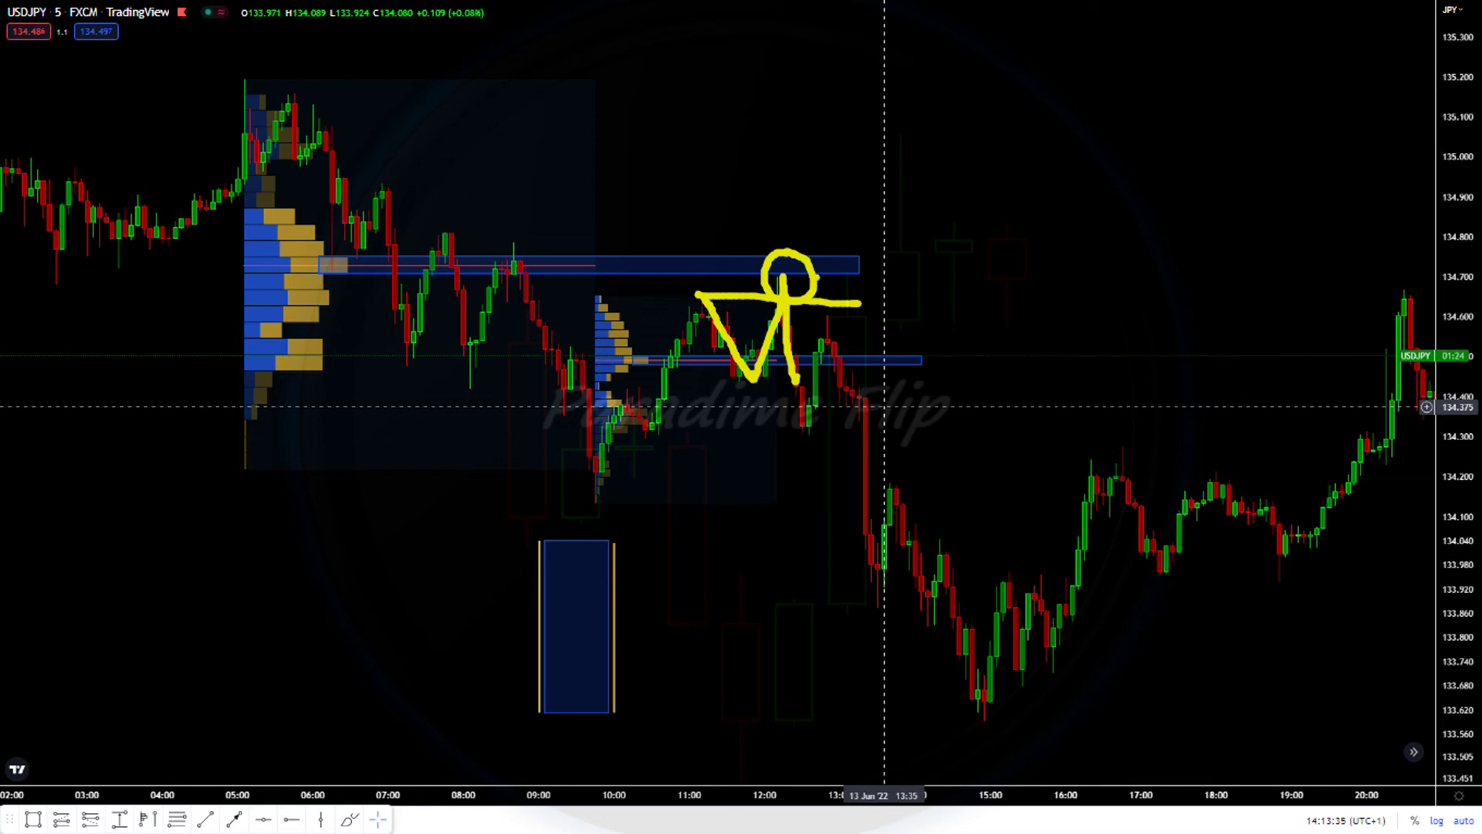
Step: Sketch a yellow rising leg with a V-shaped pullback, a line at its high and a breakout leg, undoing the breakout's overlong extension
{"action": "mouse_move", "coordinate": [946, 333]}
{"action": "left_mouse_down"}
{"action": "mouse_move", "coordinate": [1073, 240]}
{"action": "mouse_move", "coordinate": [1095, 192]}
{"action": "mouse_move", "coordinate": [1126, 187]}
{"action": "mouse_move", "coordinate": [1098, 197]}
{"action": "mouse_move", "coordinate": [1054, 258]}
{"action": "left_mouse_up"}
{"action": "left_click", "coordinate": [1044, 205]}
{"action": "left_click_drag", "start_coordinate": [1014, 260], "coordinate": [1035, 247]}
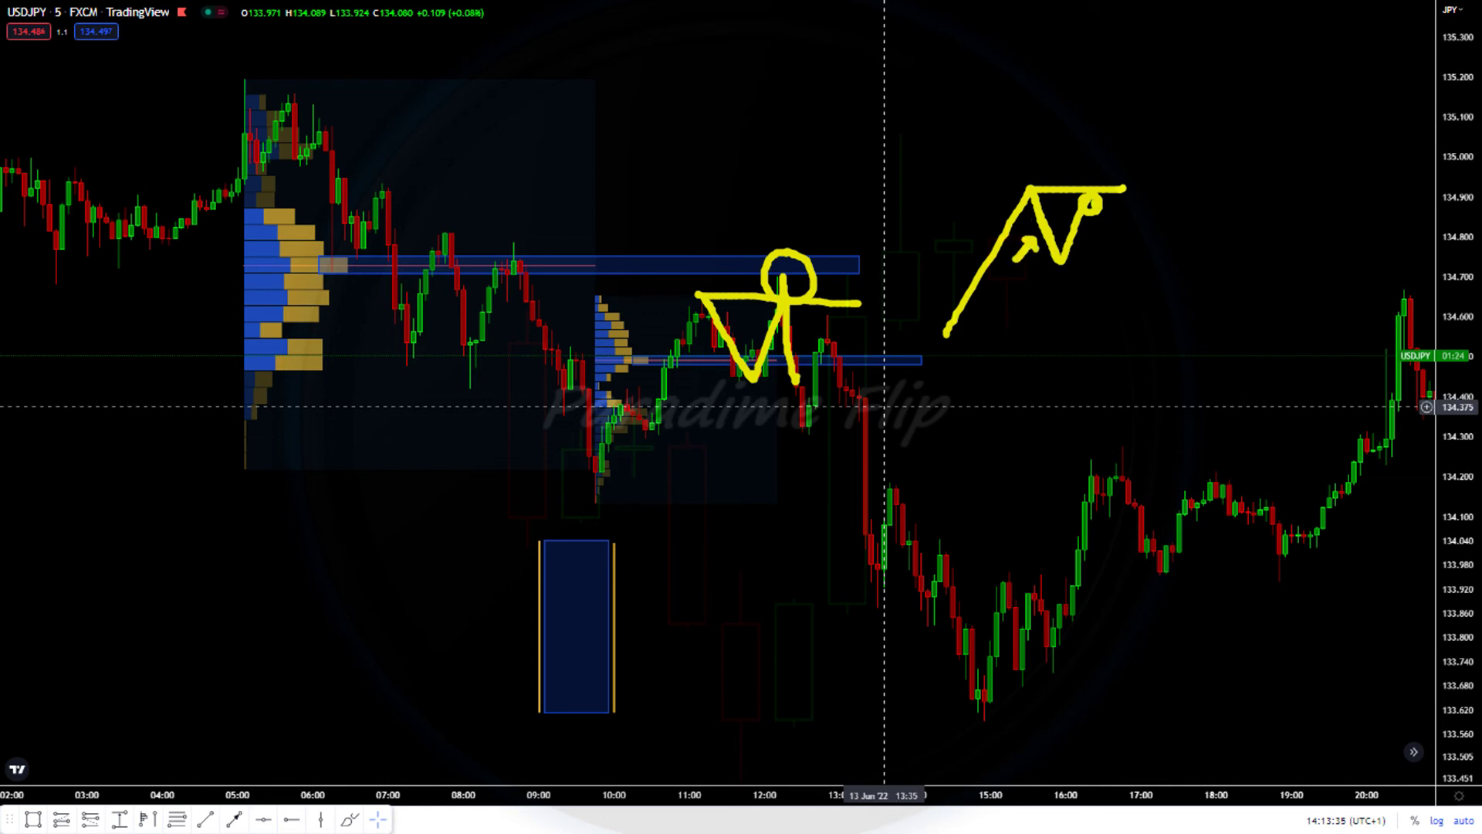
{"action": "left_click_drag", "start_coordinate": [1095, 188], "coordinate": [1114, 159]}
{"action": "left_click_drag", "start_coordinate": [1016, 176], "coordinate": [1074, 174]}
{"action": "left_click_drag", "start_coordinate": [1114, 159], "coordinate": [1146, 98]}
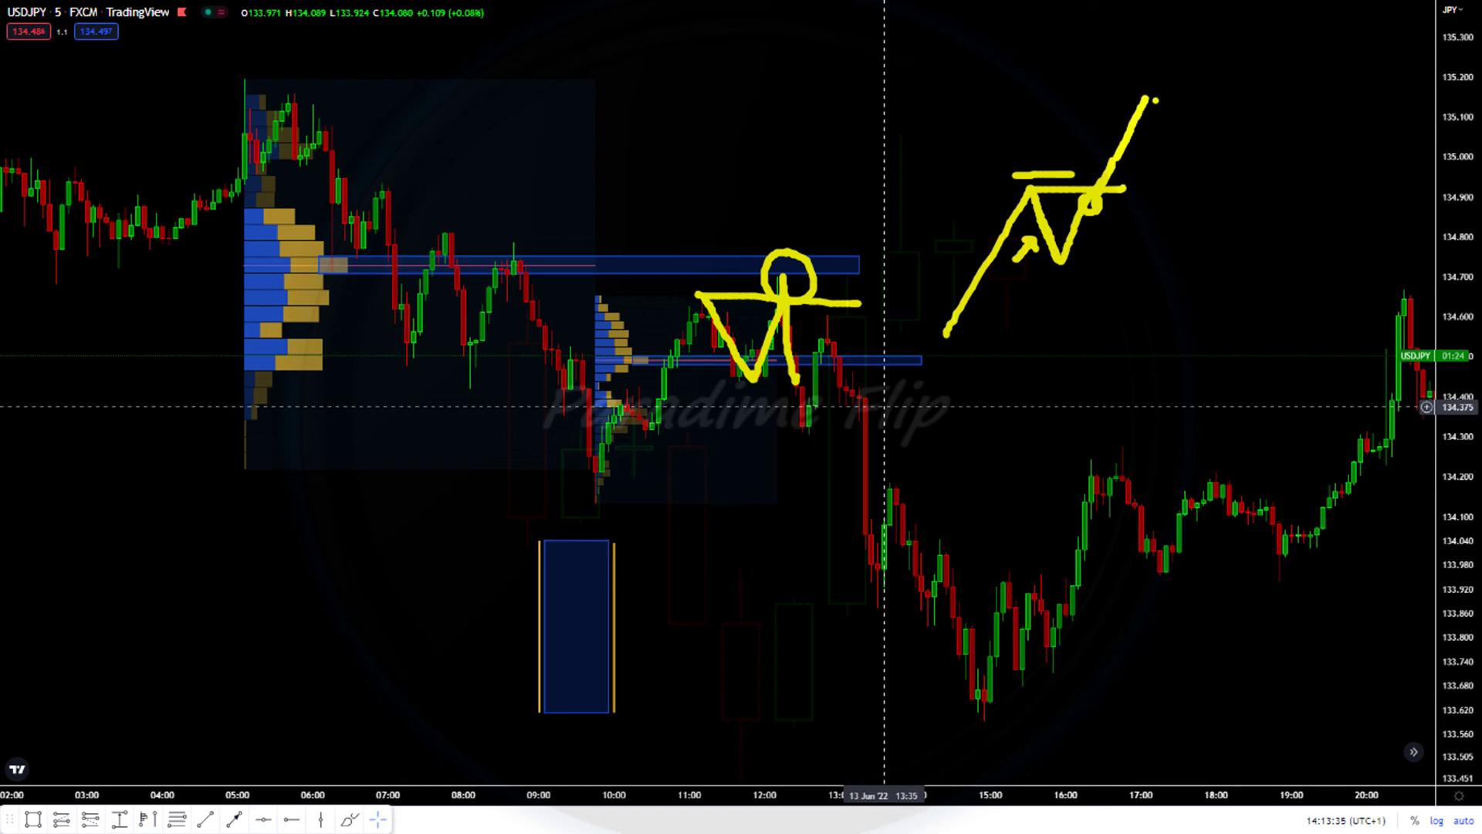
{"action": "key", "text": "ctrl+z"}
Step: Draw a green box above the yellow schematic's high, two arrows at the box and the breakout tip, and a falling leg from there
{"action": "mouse_move", "coordinate": [1022, 137]}
{"action": "left_mouse_down"}
{"action": "mouse_move", "coordinate": [1142, 132]}
{"action": "mouse_move", "coordinate": [1145, 160]}
{"action": "mouse_move", "coordinate": [1143, 134]}
{"action": "left_mouse_up"}
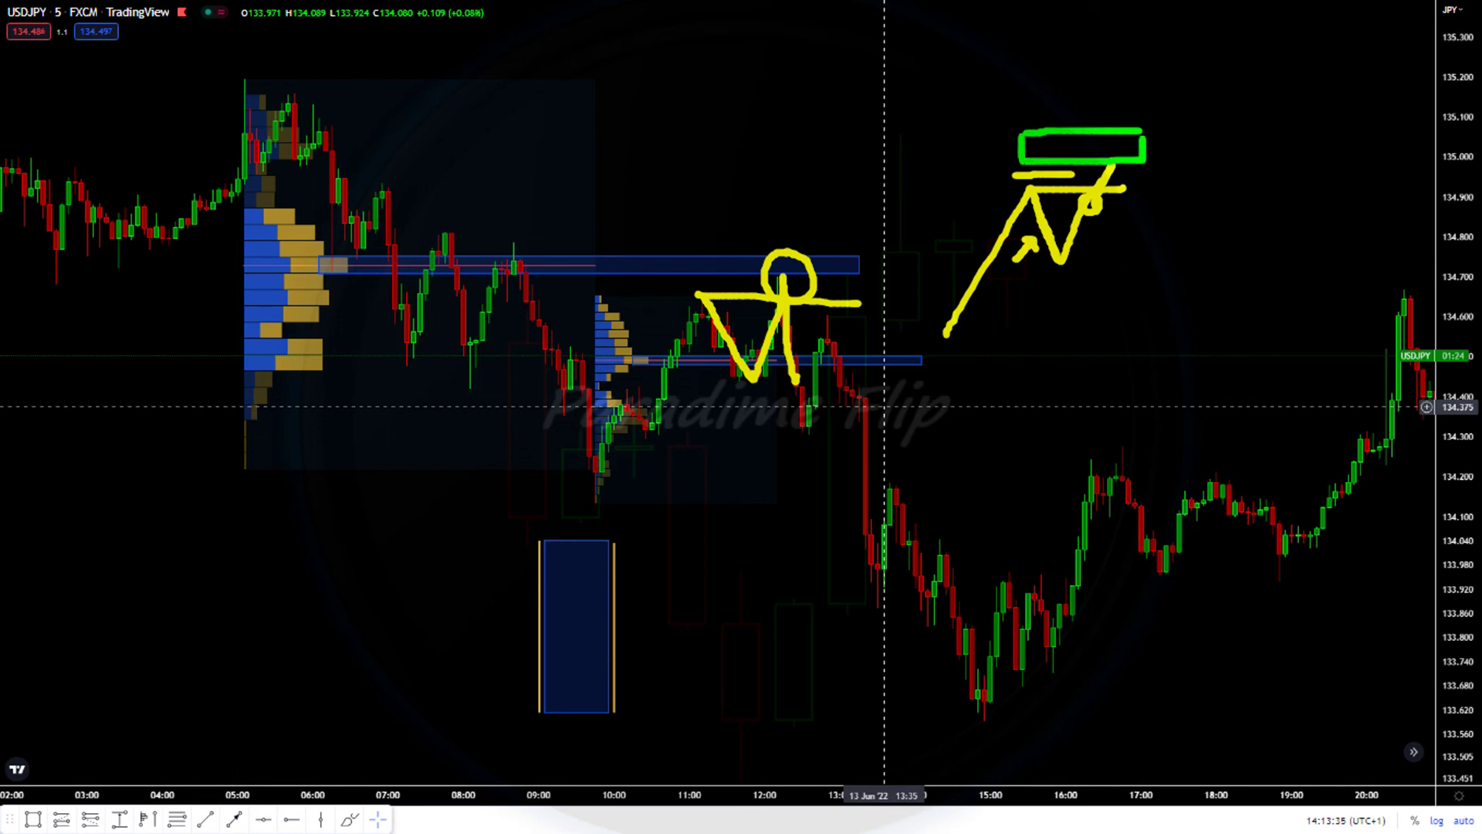
{"action": "mouse_move", "coordinate": [1177, 181]}
{"action": "left_mouse_down"}
{"action": "mouse_move", "coordinate": [1135, 182]}
{"action": "mouse_move", "coordinate": [1150, 191]}
{"action": "mouse_move", "coordinate": [1110, 168]}
{"action": "left_mouse_up"}
{"action": "mouse_move", "coordinate": [1204, 110]}
{"action": "left_mouse_down"}
{"action": "mouse_move", "coordinate": [1168, 143]}
{"action": "mouse_move", "coordinate": [1185, 143]}
{"action": "left_mouse_up"}
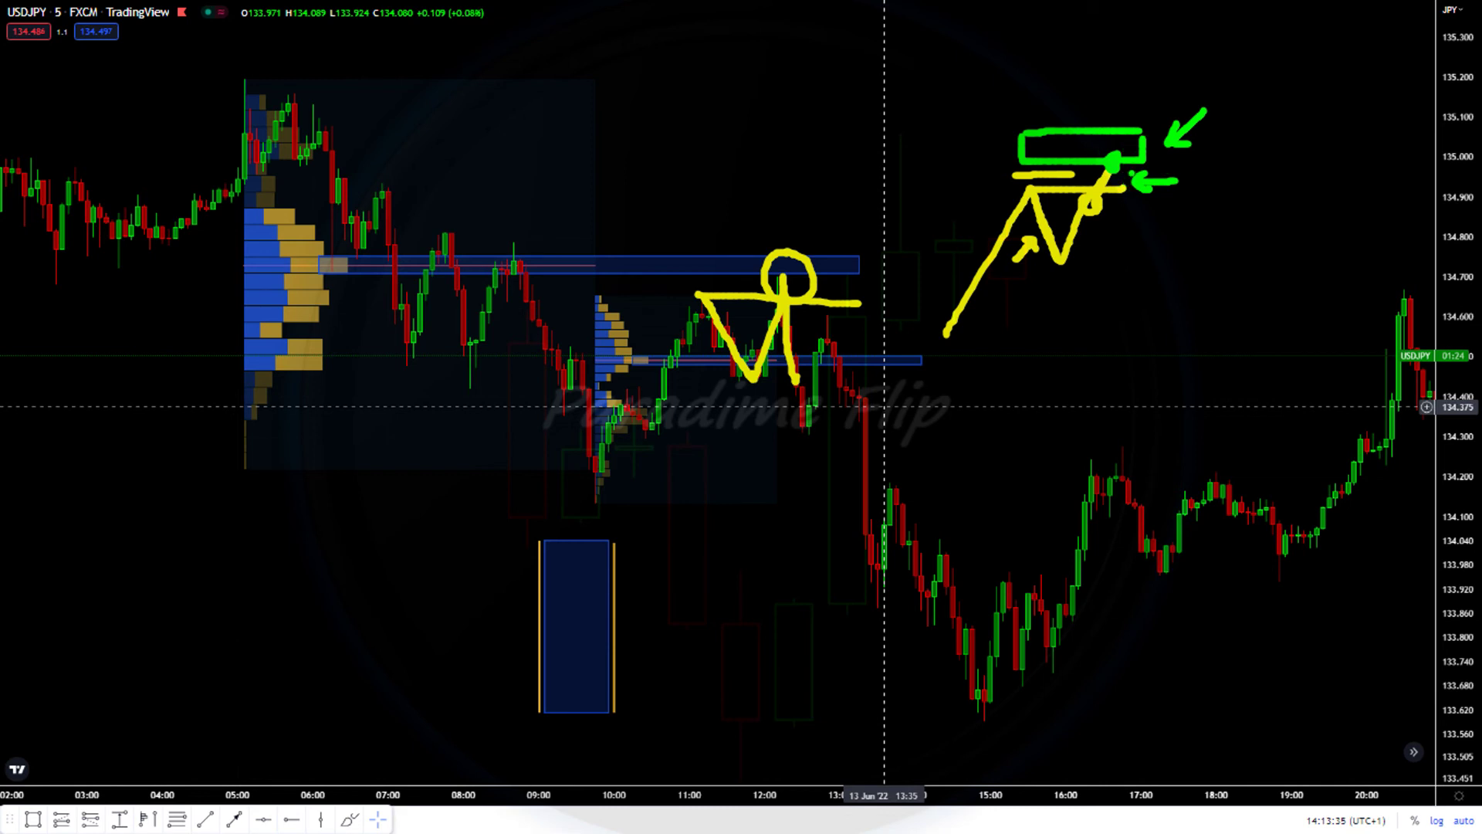
{"action": "left_click_drag", "start_coordinate": [1114, 164], "coordinate": [1138, 236]}
Step: Circle the 12:10 high in green, point an arrow at the 11:10 high, and trace over the upper blue zone
{"action": "mouse_move", "coordinate": [781, 264]}
{"action": "left_mouse_down"}
{"action": "mouse_move", "coordinate": [778, 300]}
{"action": "mouse_move", "coordinate": [792, 270]}
{"action": "left_mouse_up"}
{"action": "mouse_move", "coordinate": [663, 226]}
{"action": "left_mouse_down"}
{"action": "mouse_move", "coordinate": [715, 280]}
{"action": "mouse_move", "coordinate": [682, 274]}
{"action": "left_mouse_up"}
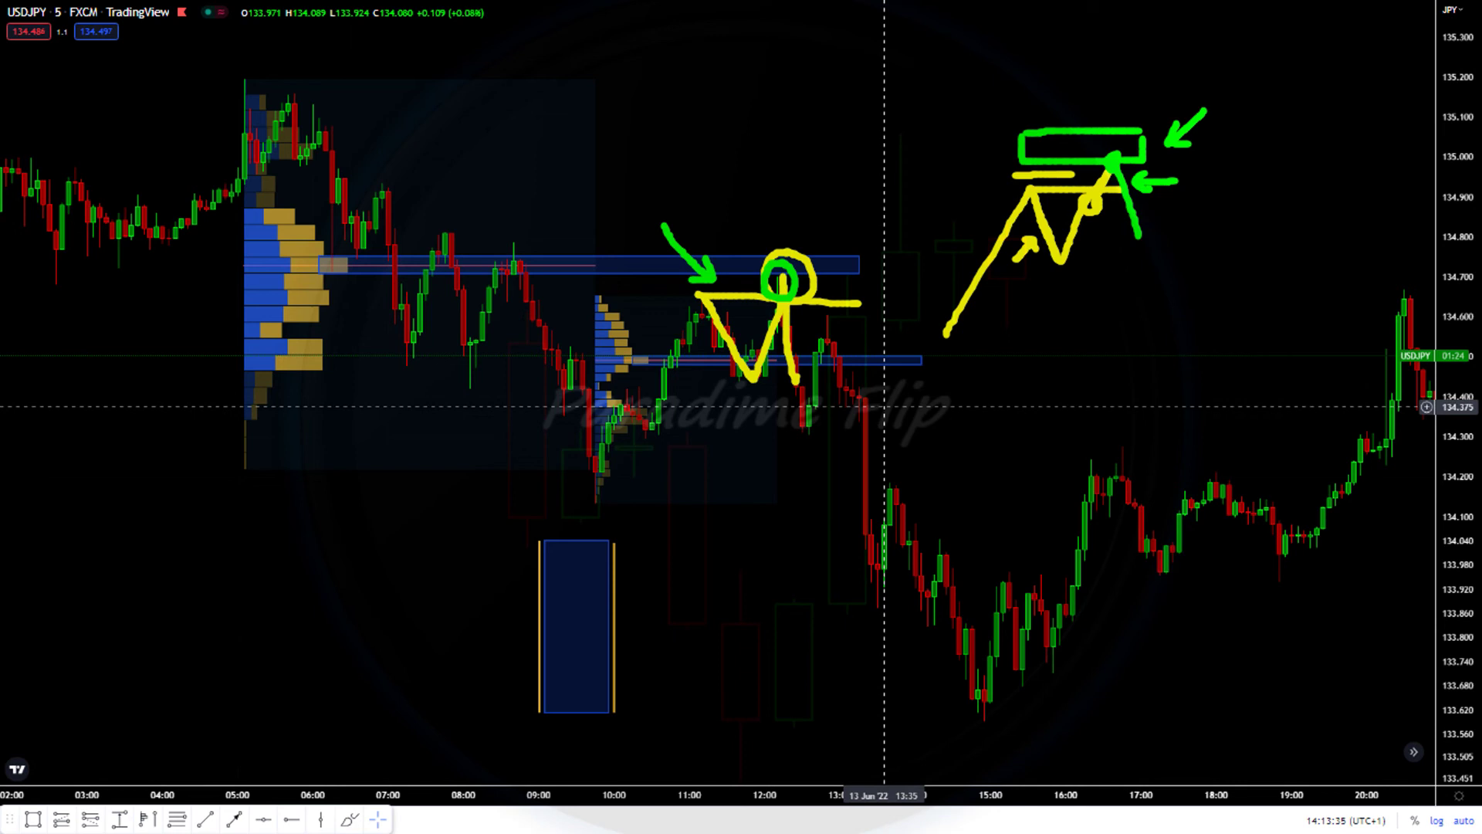
{"action": "mouse_move", "coordinate": [322, 271]}
{"action": "left_mouse_down"}
{"action": "mouse_move", "coordinate": [330, 247]}
{"action": "mouse_move", "coordinate": [865, 254]}
{"action": "left_mouse_up"}
{"action": "mouse_move", "coordinate": [322, 275]}
{"action": "left_mouse_down"}
{"action": "mouse_move", "coordinate": [791, 283]}
{"action": "mouse_move", "coordinate": [872, 266]}
{"action": "mouse_move", "coordinate": [857, 258]}
{"action": "mouse_move", "coordinate": [900, 304]}
{"action": "left_mouse_up"}
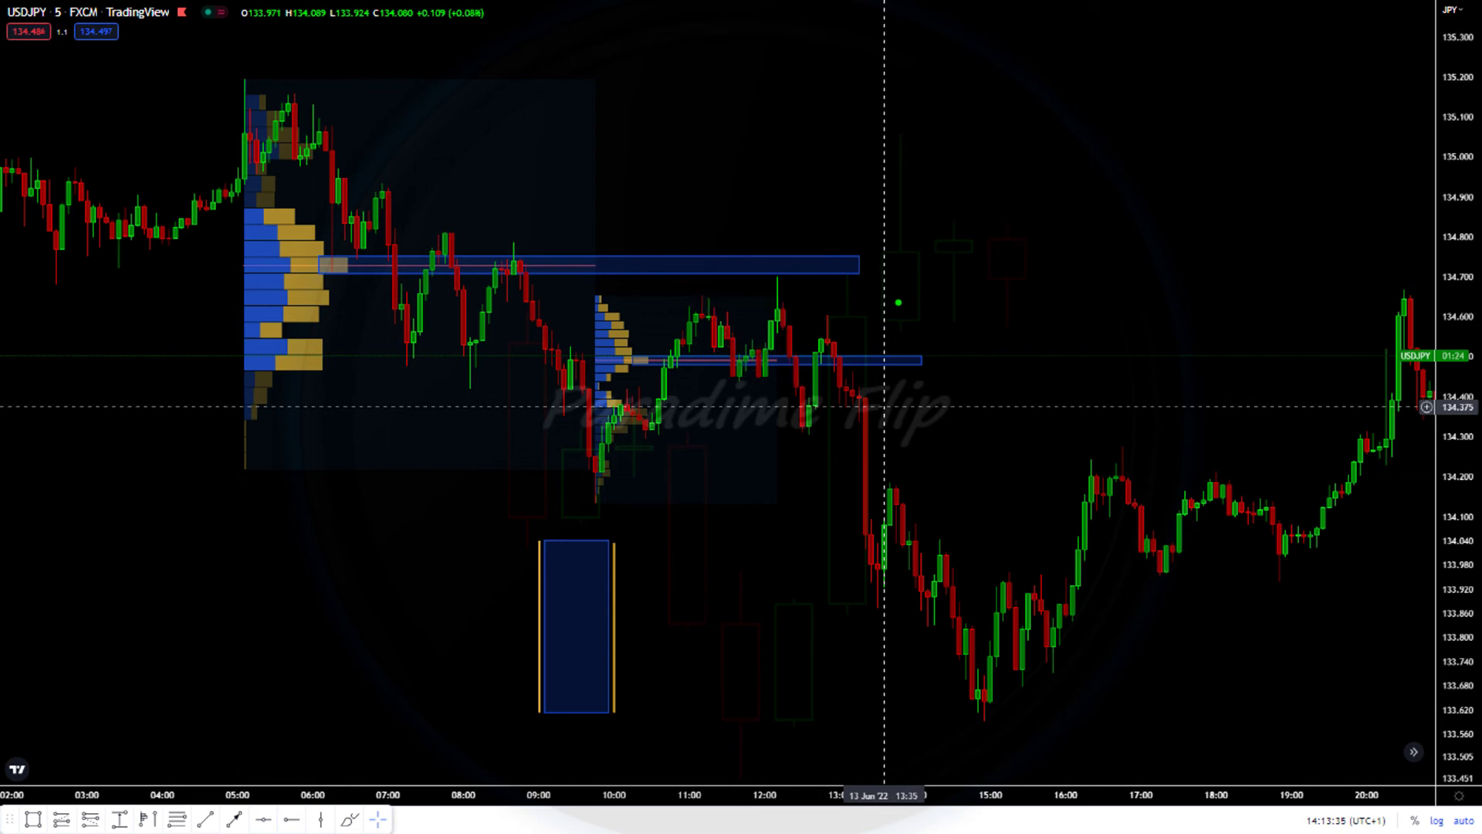
Step: Mark the 11:10 high's level, the following low and the 12:10 sweep in green, and trace the decline to about 15:00
{"action": "mouse_move", "coordinate": [693, 294]}
{"action": "left_mouse_down"}
{"action": "mouse_move", "coordinate": [817, 296]}
{"action": "mouse_move", "coordinate": [782, 305]}
{"action": "mouse_move", "coordinate": [788, 328]}
{"action": "left_mouse_up"}
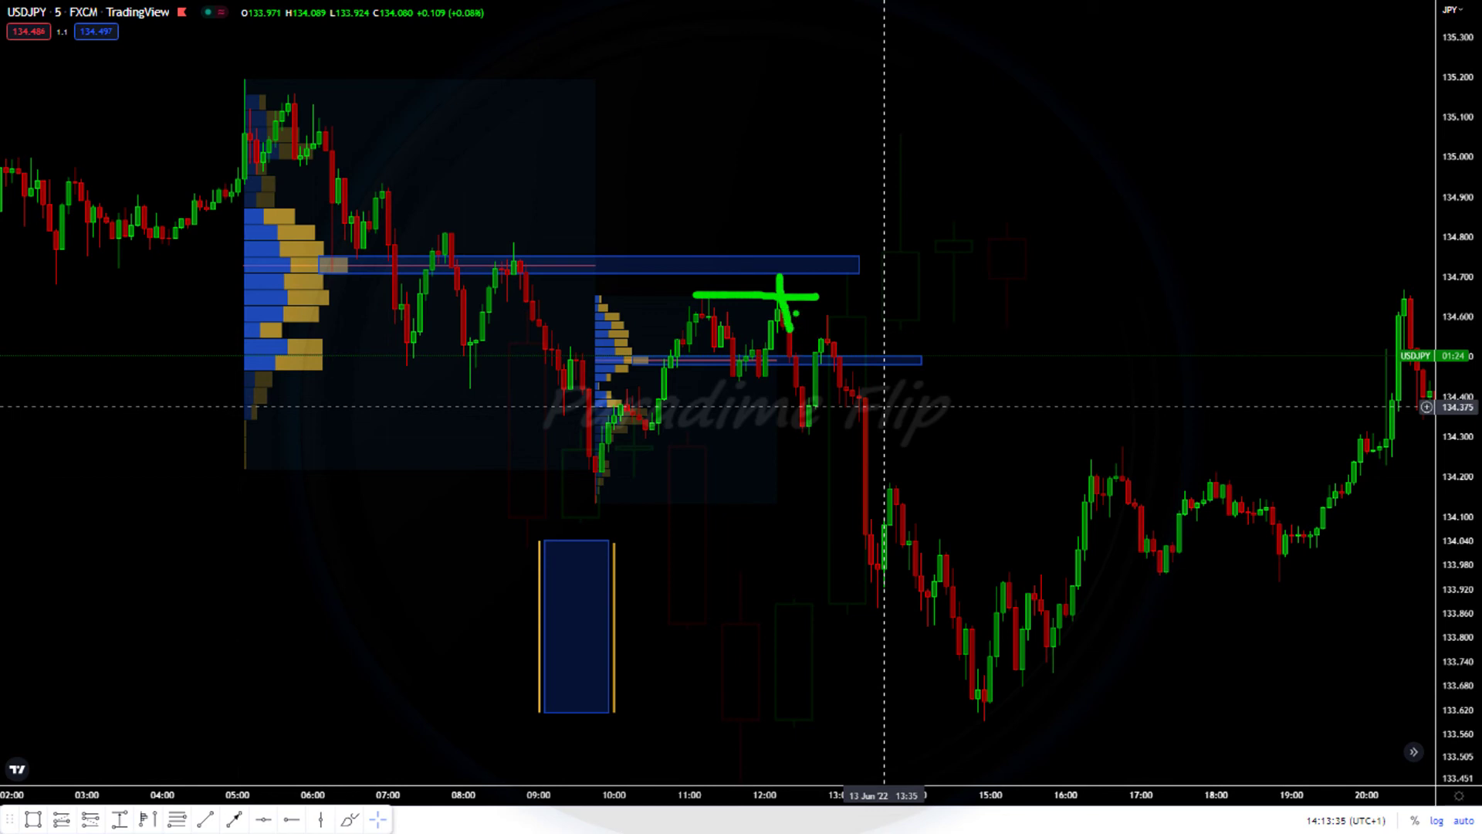
{"action": "left_click_drag", "start_coordinate": [787, 331], "coordinate": [791, 348]}
{"action": "left_click_drag", "start_coordinate": [690, 295], "coordinate": [803, 303]}
{"action": "left_click_drag", "start_coordinate": [691, 296], "coordinate": [701, 302]}
{"action": "mouse_move", "coordinate": [743, 371]}
{"action": "left_mouse_down"}
{"action": "mouse_move", "coordinate": [733, 383]}
{"action": "mouse_move", "coordinate": [822, 345]}
{"action": "left_mouse_up"}
{"action": "left_click_drag", "start_coordinate": [758, 271], "coordinate": [842, 274]}
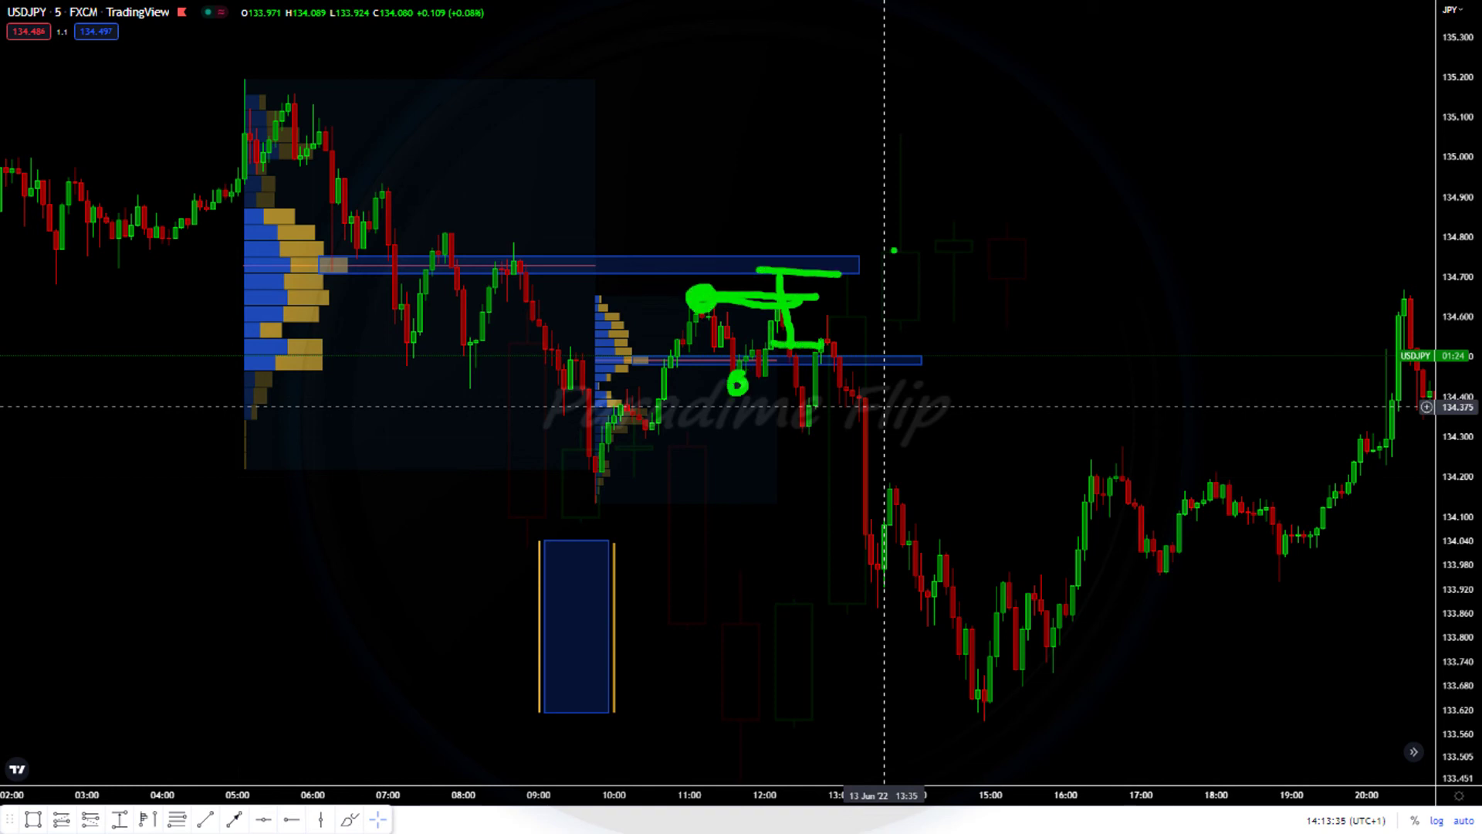
{"action": "mouse_move", "coordinate": [777, 384]}
{"action": "left_mouse_down"}
{"action": "mouse_move", "coordinate": [803, 431]}
{"action": "mouse_move", "coordinate": [876, 473]}
{"action": "mouse_move", "coordinate": [985, 684]}
{"action": "left_mouse_up"}
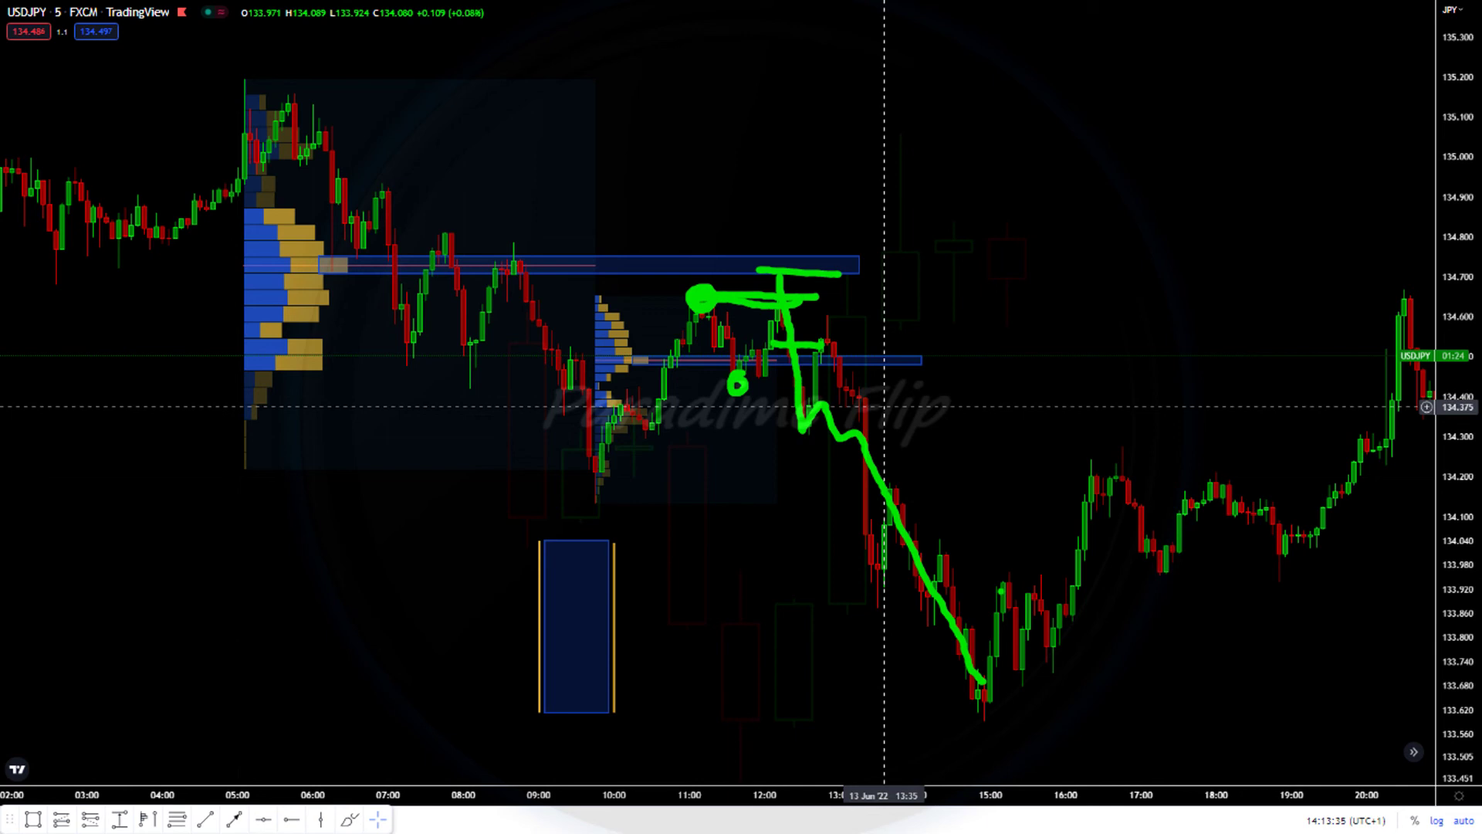
Step: Undo the green strokes over the 12:10 sweep and the decline, back to the horizontal line at the 11:10 high
{"action": "key", "text": "ctrl+z"}
{"action": "key", "text": "ctrl+z"}
{"action": "key", "text": "ctrl+z"}
{"action": "key", "text": "ctrl+z"}
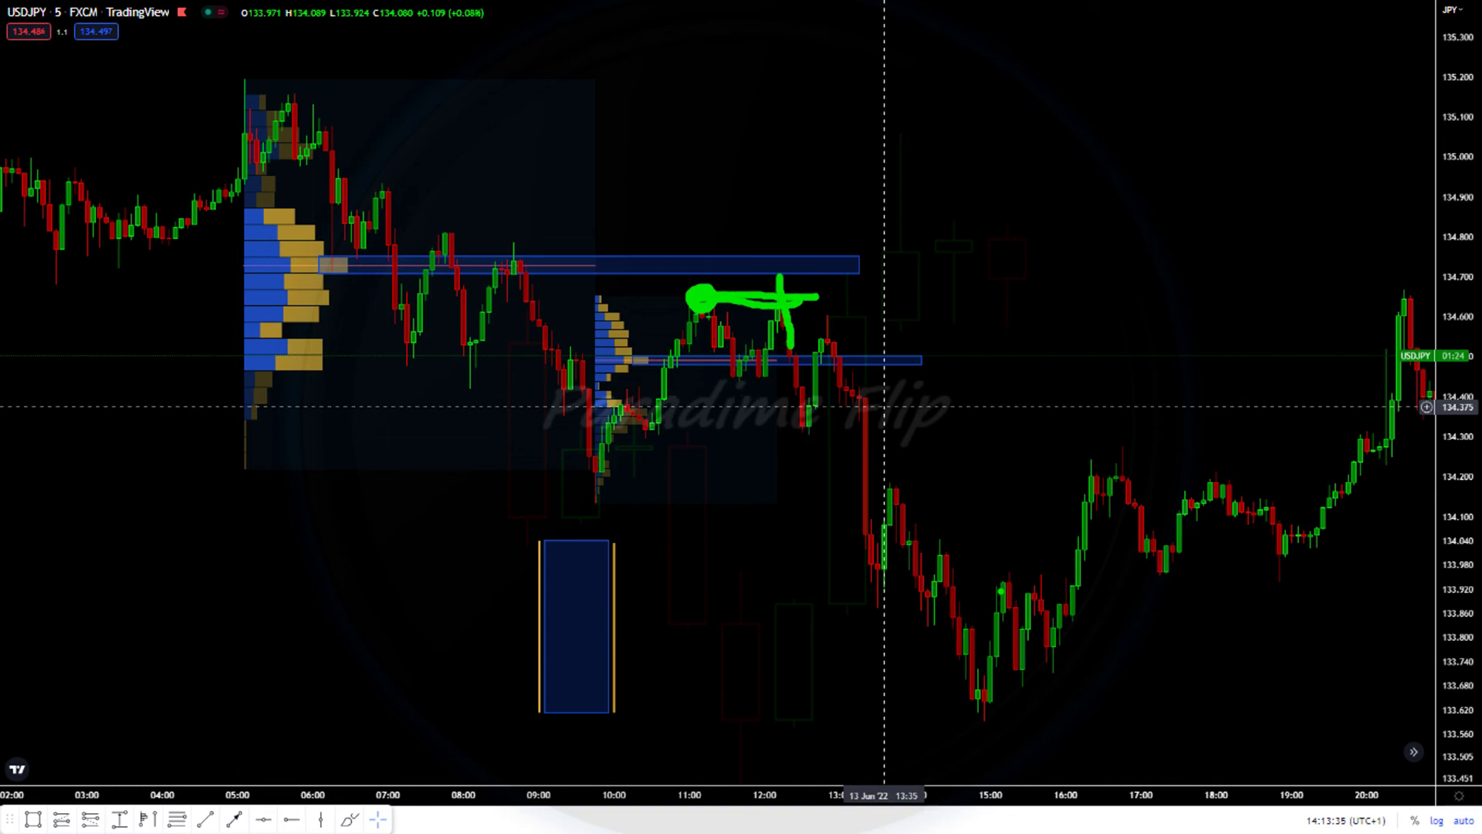
{"action": "key", "text": "ctrl+z"}
{"action": "key", "text": "ctrl+z"}
{"action": "key", "text": "ctrl+z"}
{"action": "key", "text": "ctrl+z"}
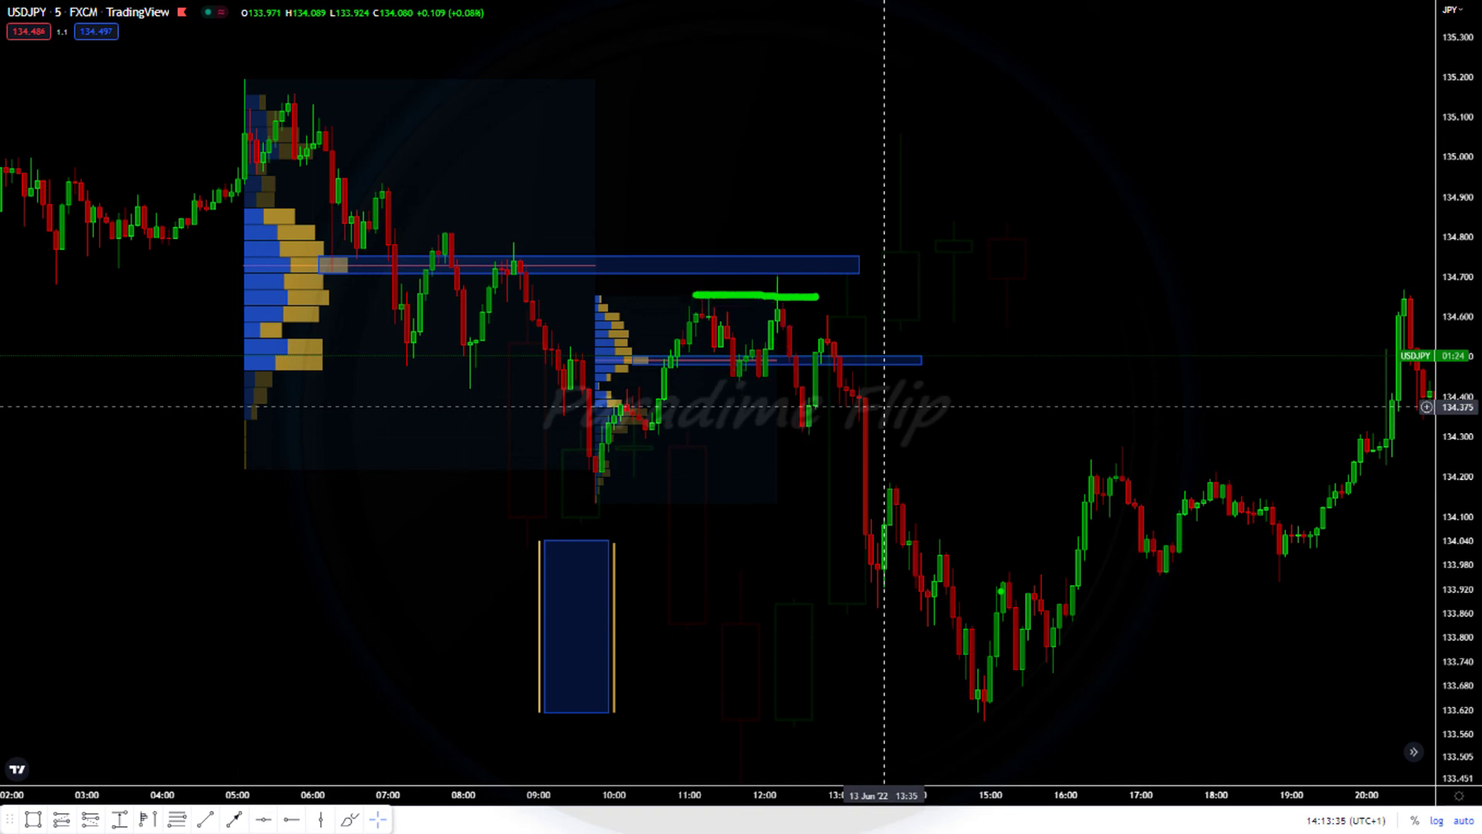
Step: Mark the early range's high near 135.000 and its low in green, trace the swings above the range, and line off their peak
{"action": "left_click_drag", "start_coordinate": [3, 156], "coordinate": [361, 162]}
{"action": "mouse_move", "coordinate": [245, 193]}
{"action": "left_mouse_down"}
{"action": "mouse_move", "coordinate": [247, 73]}
{"action": "mouse_move", "coordinate": [284, 112]}
{"action": "mouse_move", "coordinate": [326, 122]}
{"action": "mouse_move", "coordinate": [355, 221]}
{"action": "left_mouse_up"}
{"action": "mouse_move", "coordinate": [49, 290]}
{"action": "left_mouse_down"}
{"action": "mouse_move", "coordinate": [58, 272]}
{"action": "mouse_move", "coordinate": [154, 286]}
{"action": "mouse_move", "coordinate": [544, 248]}
{"action": "left_mouse_up"}
{"action": "left_click", "coordinate": [403, 234]}
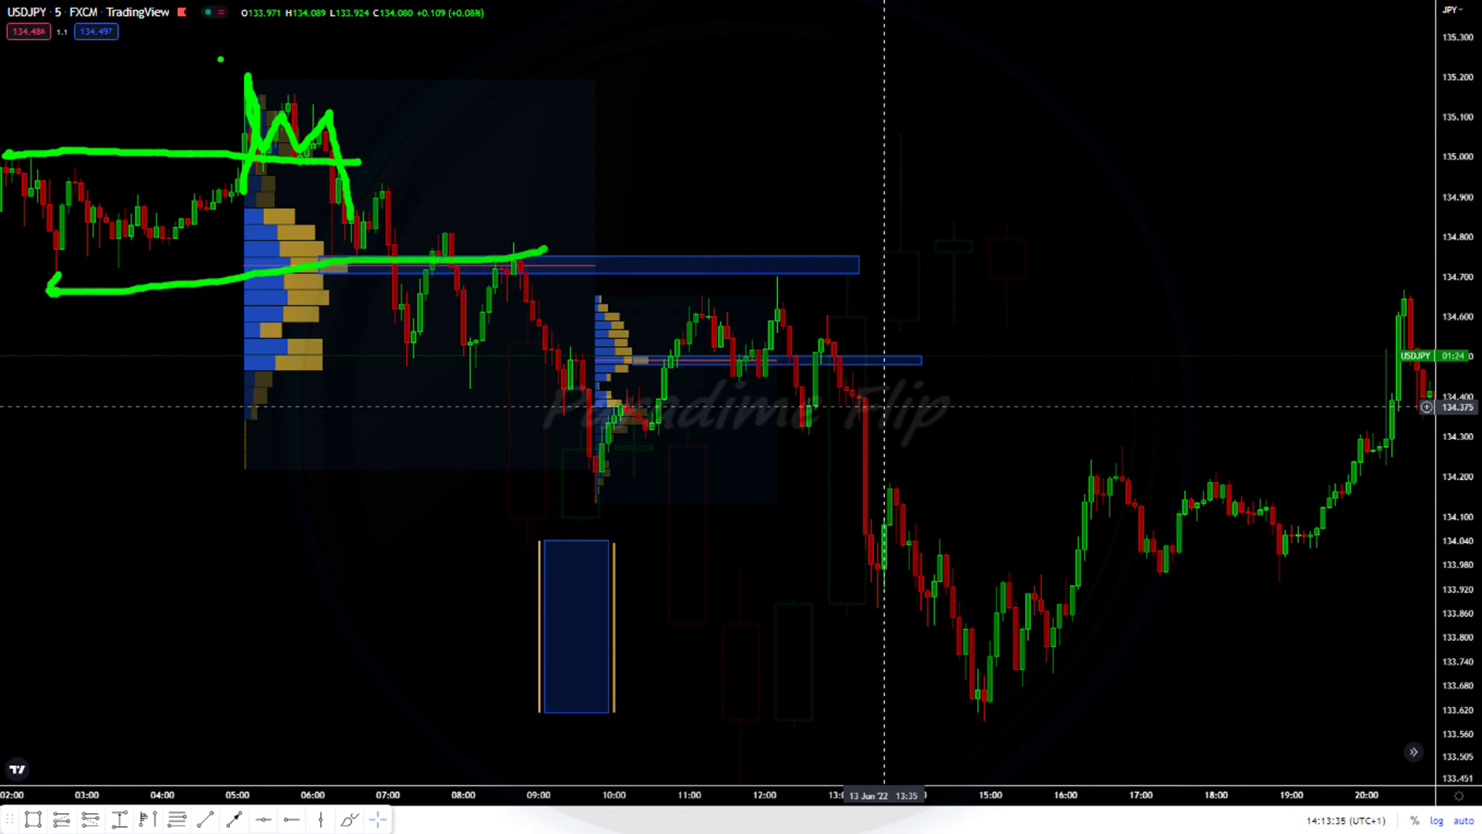
{"action": "left_click_drag", "start_coordinate": [221, 60], "coordinate": [376, 62]}
{"action": "left_click_drag", "start_coordinate": [4, 157], "coordinate": [501, 140]}
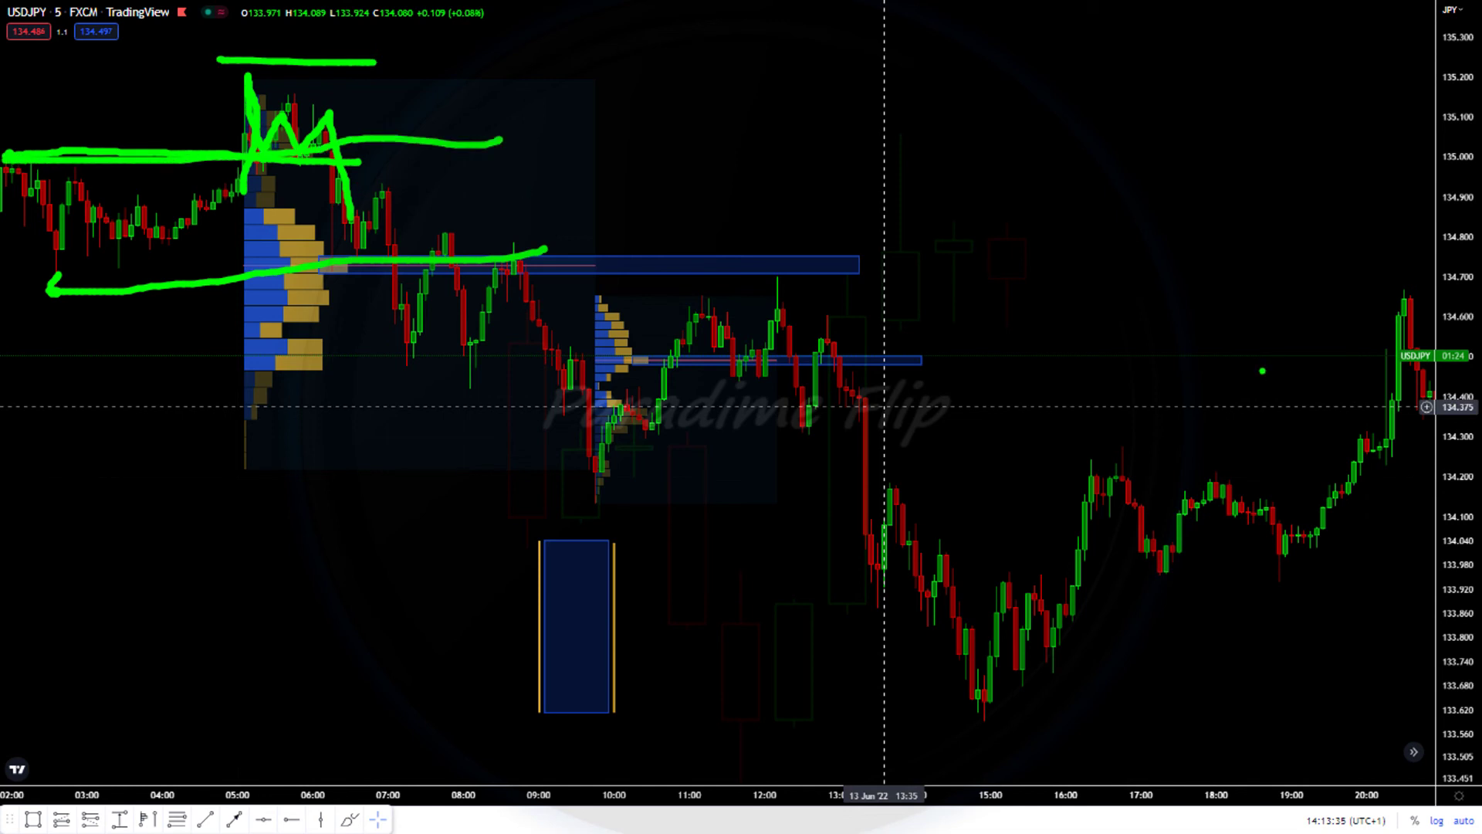
Step: Undo all the green strokes around the early range's highs and lows
{"action": "key", "text": "ctrl+z"}
{"action": "key", "text": "ctrl+z"}
{"action": "key", "text": "ctrl+z"}
{"action": "key", "text": "ctrl+z"}
{"action": "key", "text": "ctrl+z"}
{"action": "key", "text": "ctrl+z"}
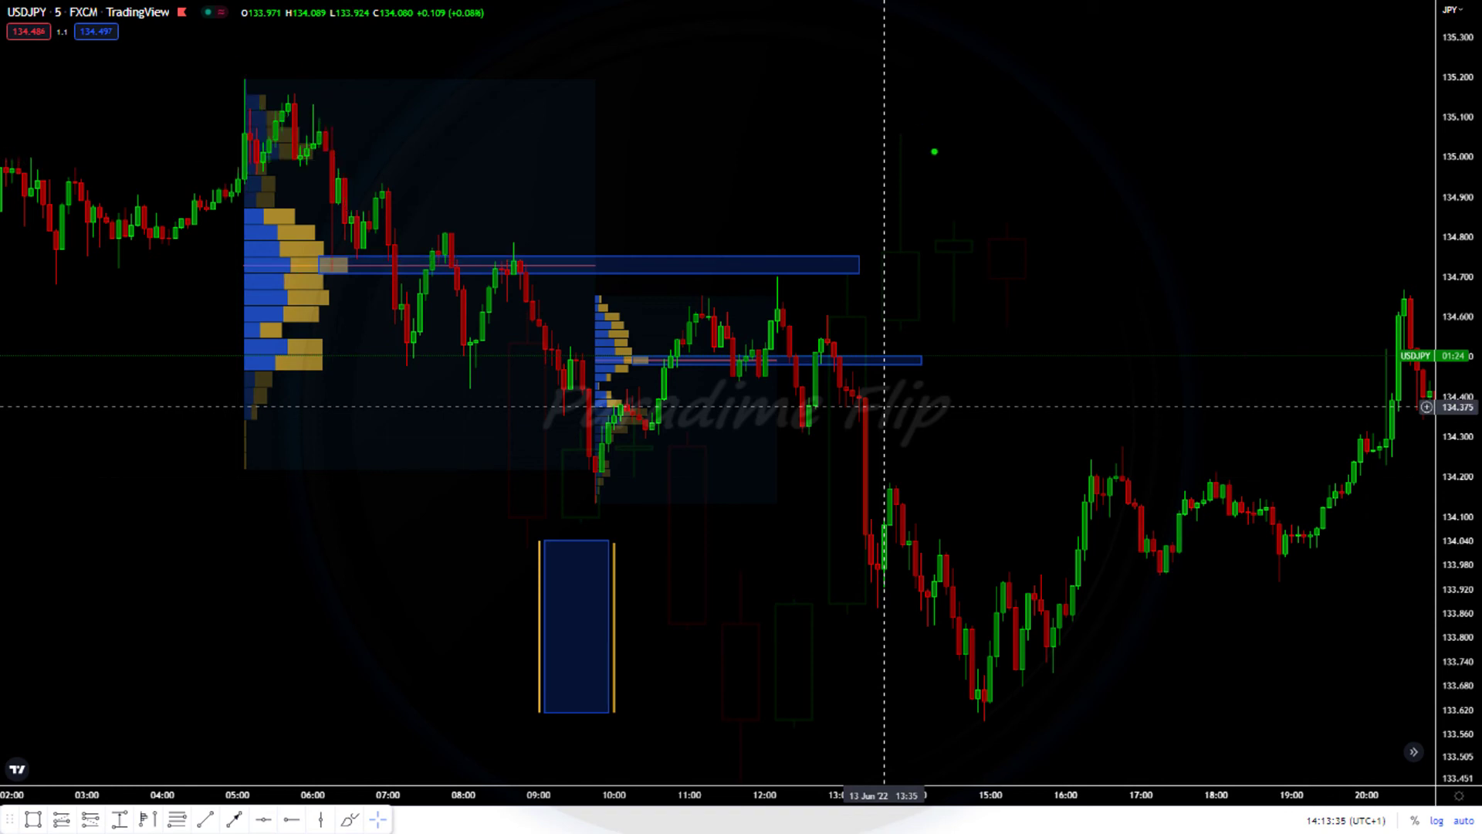
Step: Sketch a green falling leg with a V-shaped rebound into a horizontal zone near 135.000, a second smaller V, and an arrow at the first touch
{"action": "mouse_move", "coordinate": [958, 65]}
{"action": "left_mouse_down"}
{"action": "mouse_move", "coordinate": [1019, 224]}
{"action": "mouse_move", "coordinate": [1069, 156]}
{"action": "left_mouse_up"}
{"action": "left_click_drag", "start_coordinate": [967, 150], "coordinate": [1158, 150]}
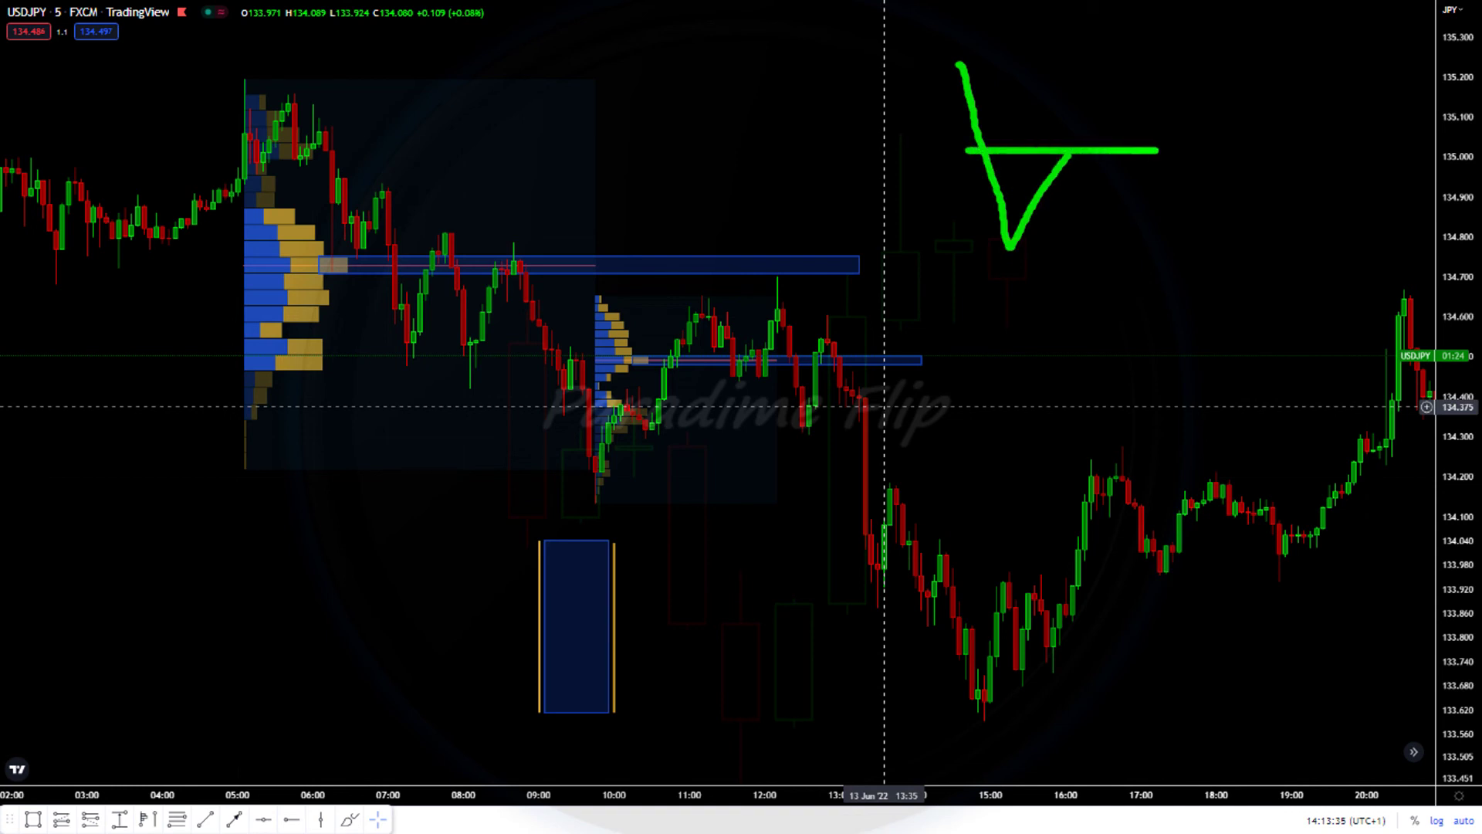
{"action": "left_click_drag", "start_coordinate": [965, 149], "coordinate": [1166, 149]}
{"action": "mouse_move", "coordinate": [1098, 76]}
{"action": "left_mouse_down"}
{"action": "mouse_move", "coordinate": [1074, 125]}
{"action": "mouse_move", "coordinate": [1085, 213]}
{"action": "mouse_move", "coordinate": [1117, 135]}
{"action": "left_mouse_up"}
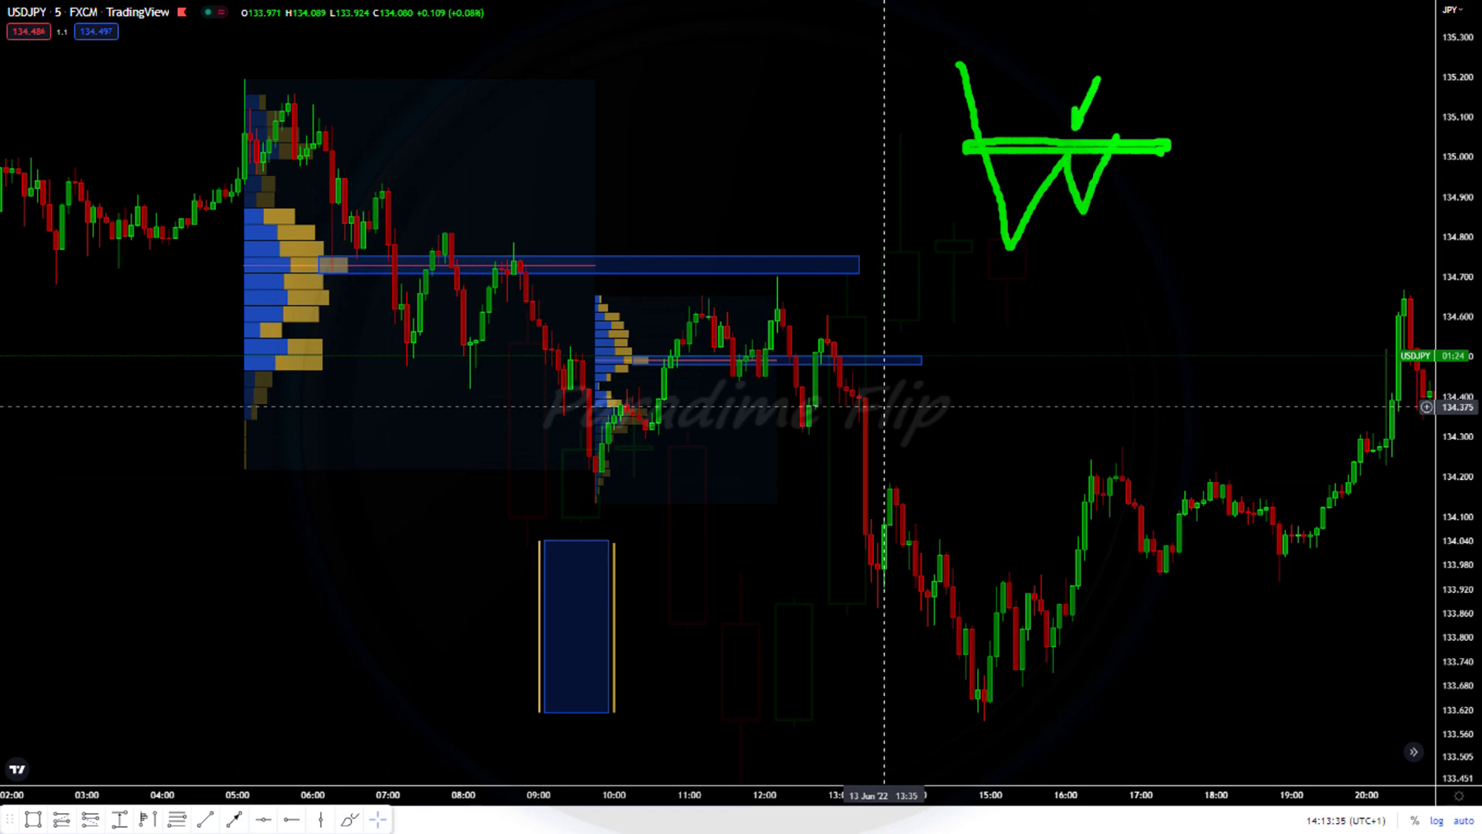
Step: Trace the rebound and second push into the zone in yellow, with a line at the first high and a circle around the sweep
{"action": "mouse_move", "coordinate": [1008, 252]}
{"action": "left_mouse_down"}
{"action": "mouse_move", "coordinate": [1058, 160]}
{"action": "mouse_move", "coordinate": [1101, 185]}
{"action": "mouse_move", "coordinate": [1122, 134]}
{"action": "mouse_move", "coordinate": [1162, 160]}
{"action": "mouse_move", "coordinate": [1133, 188]}
{"action": "left_mouse_up"}
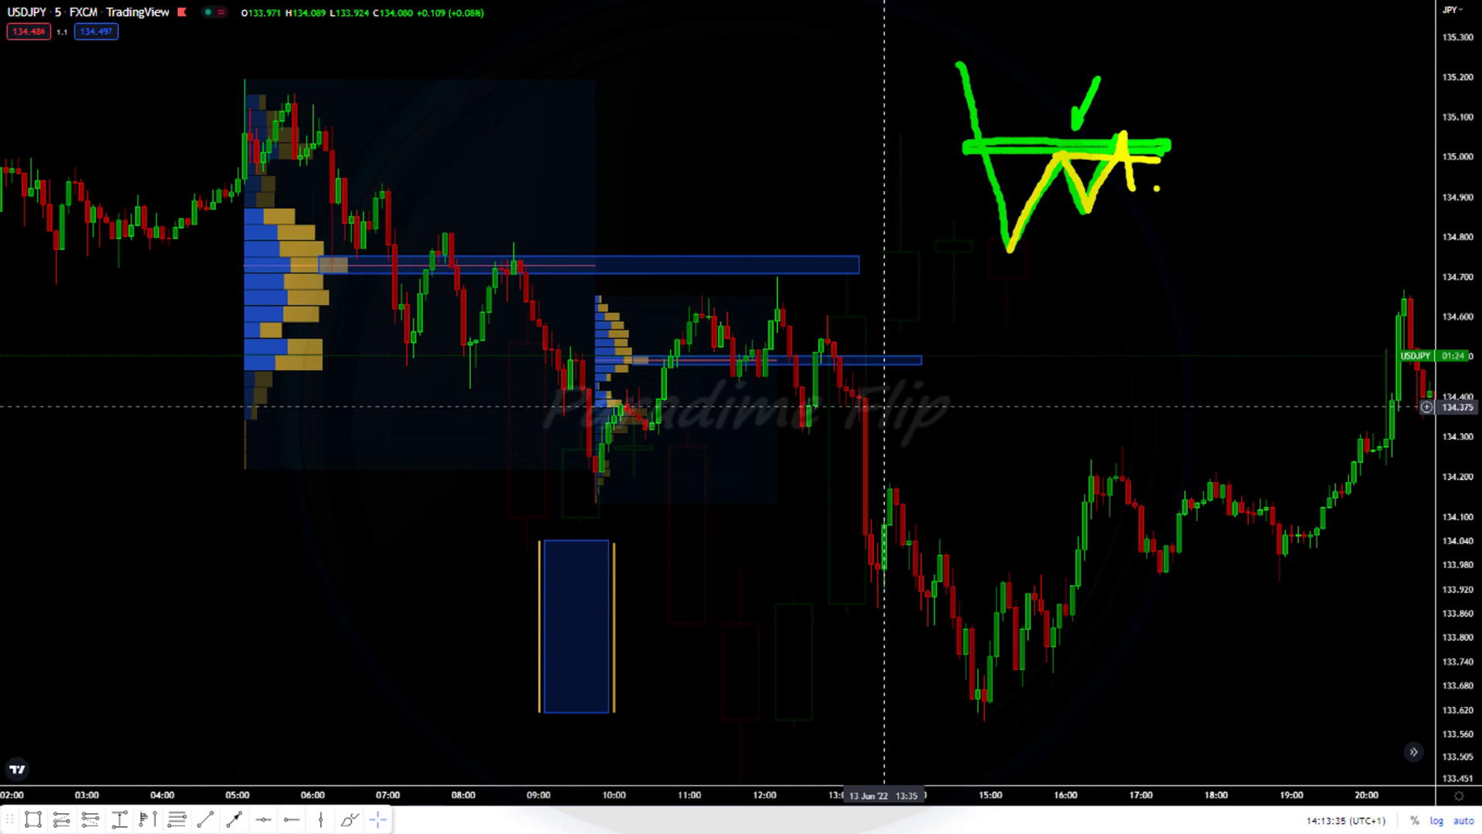
{"action": "left_click_drag", "start_coordinate": [1132, 185], "coordinate": [1137, 190]}
{"action": "mouse_move", "coordinate": [1145, 128]}
{"action": "left_mouse_down"}
{"action": "mouse_move", "coordinate": [1106, 130]}
{"action": "mouse_move", "coordinate": [1111, 153]}
{"action": "mouse_move", "coordinate": [1151, 140]}
{"action": "mouse_move", "coordinate": [1141, 116]}
{"action": "left_mouse_up"}
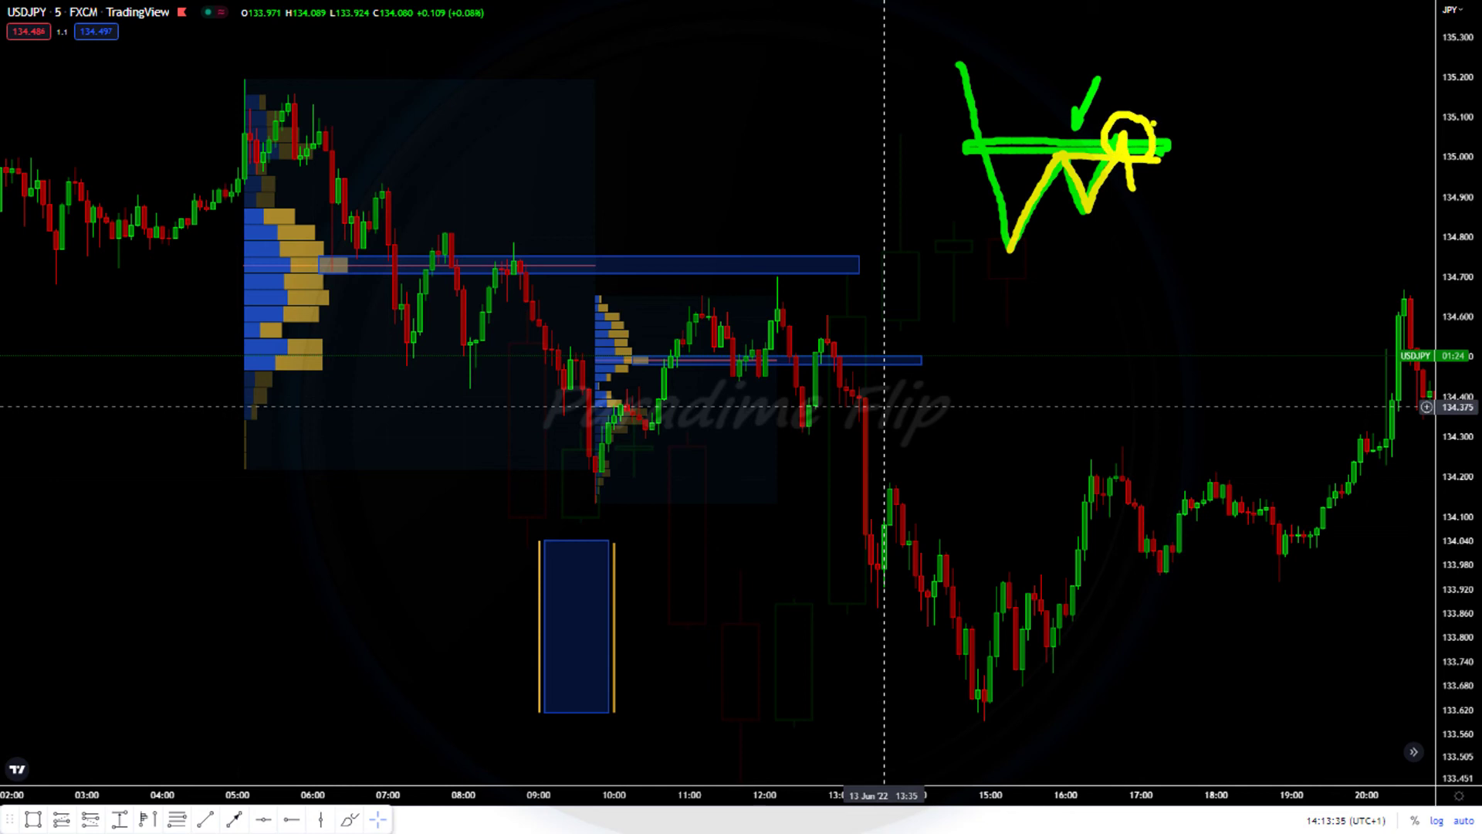
Step: Mark in yellow the drop after the sweep, a short line above the sketch, a circle at its low, and a long level near 134.900
{"action": "left_click_drag", "start_coordinate": [1135, 190], "coordinate": [1156, 180]}
{"action": "left_click_drag", "start_coordinate": [1119, 190], "coordinate": [1188, 195]}
{"action": "left_click_drag", "start_coordinate": [1113, 125], "coordinate": [1161, 123]}
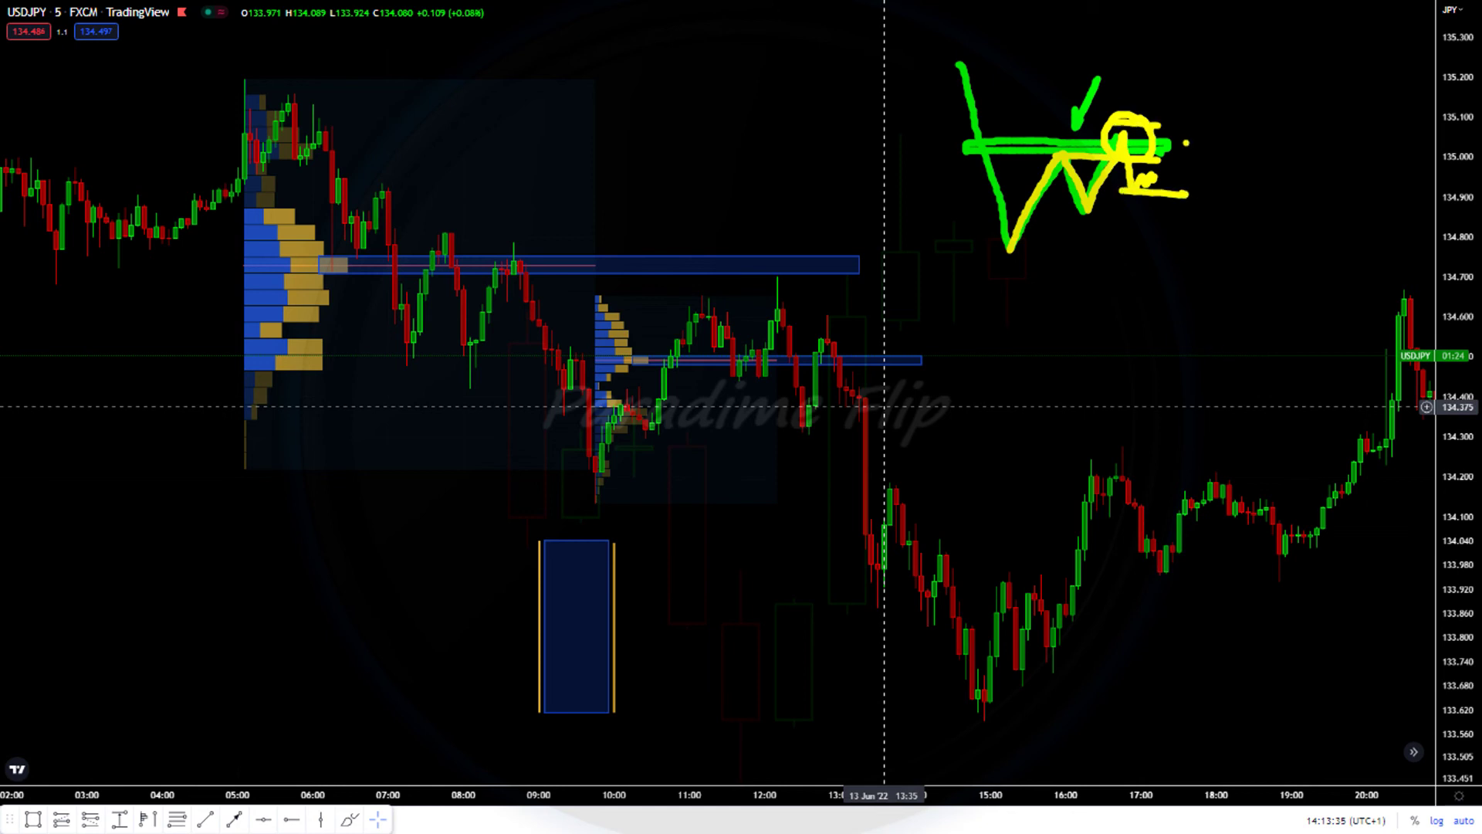
{"action": "left_click_drag", "start_coordinate": [1107, 48], "coordinate": [1174, 53]}
{"action": "mouse_move", "coordinate": [1003, 254]}
{"action": "left_mouse_down"}
{"action": "mouse_move", "coordinate": [1021, 264]}
{"action": "mouse_move", "coordinate": [1002, 249]}
{"action": "left_mouse_up"}
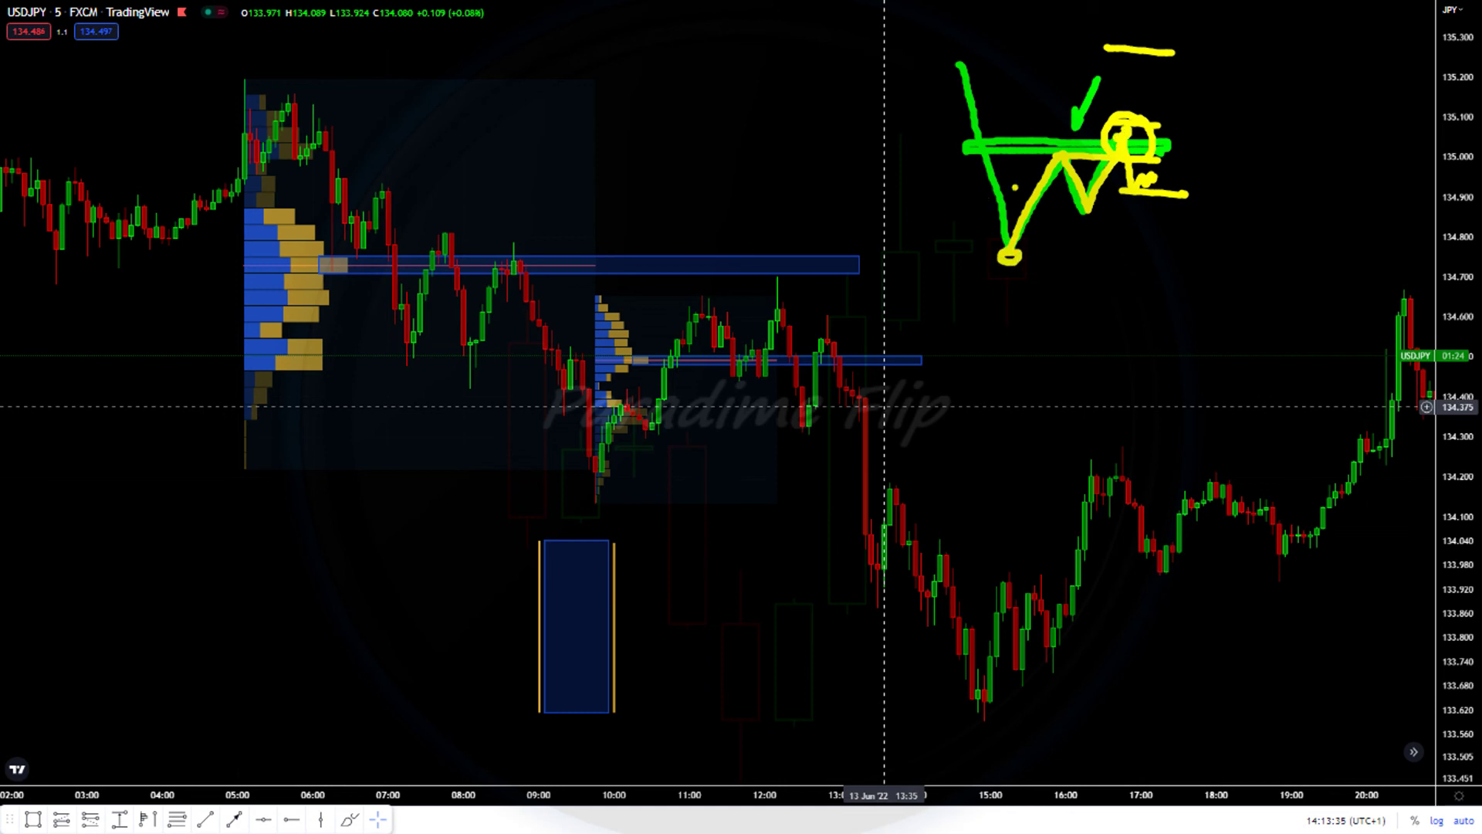
{"action": "left_click_drag", "start_coordinate": [1013, 188], "coordinate": [1294, 193]}
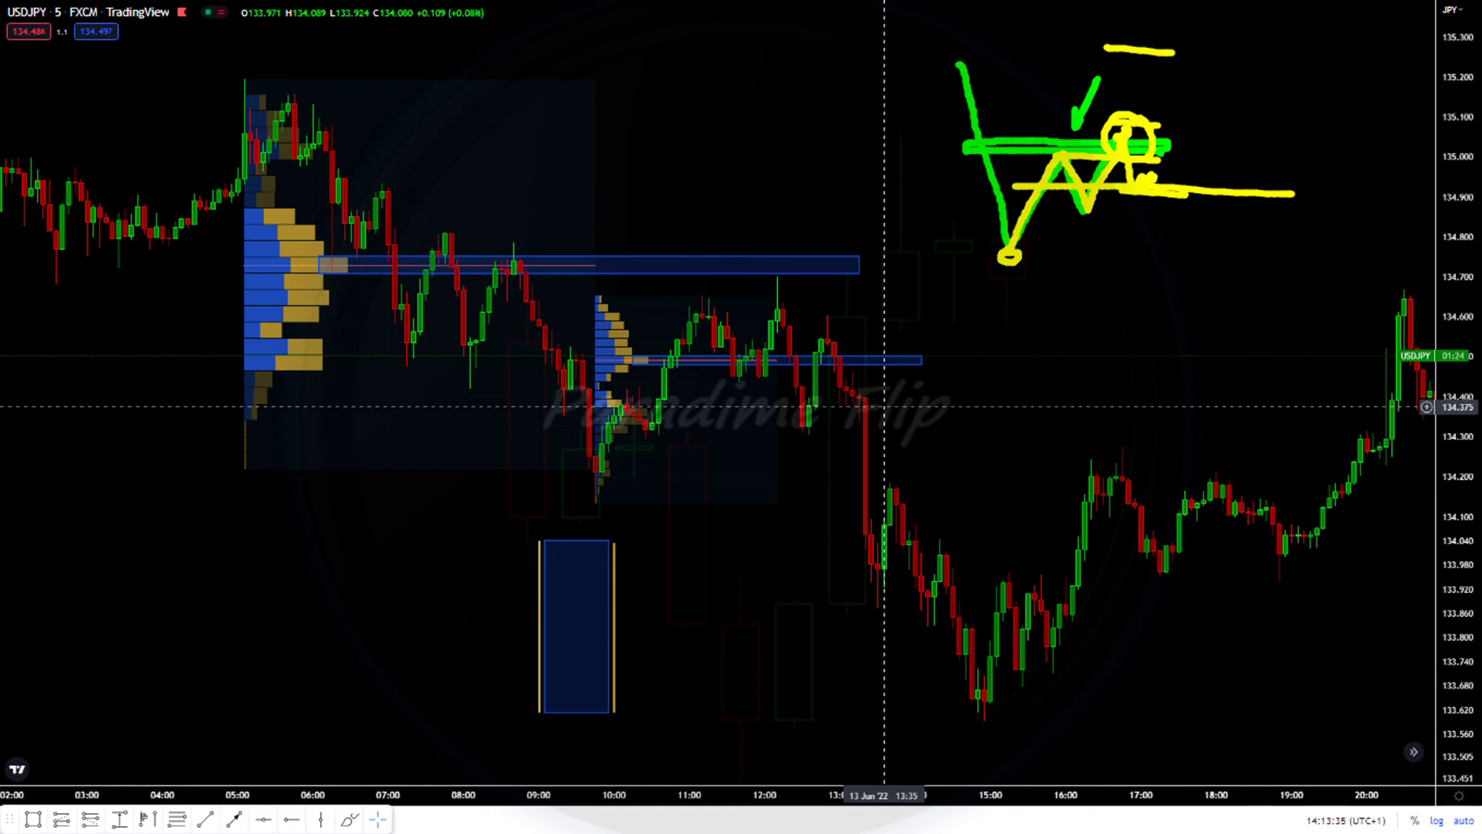
Step: Sketch a blue profile curve beside the falling leg, extend its peak as a level near 134.900, and draw an enclosed zigzag beneath it
{"action": "mouse_move", "coordinate": [895, 112]}
{"action": "left_mouse_down"}
{"action": "mouse_move", "coordinate": [923, 142]}
{"action": "mouse_move", "coordinate": [854, 239]}
{"action": "left_mouse_up"}
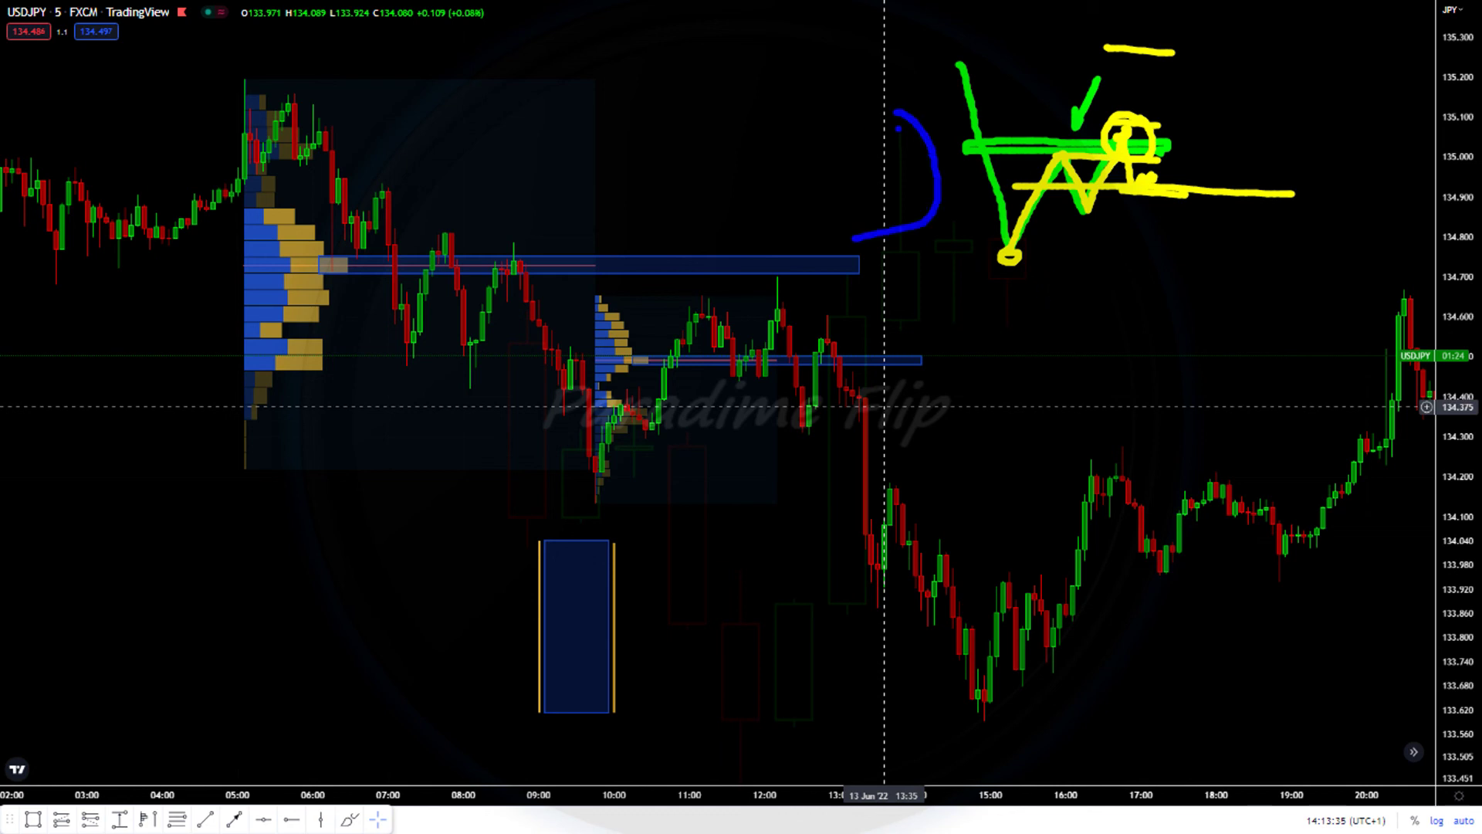
{"action": "key", "text": "ctrl+z"}
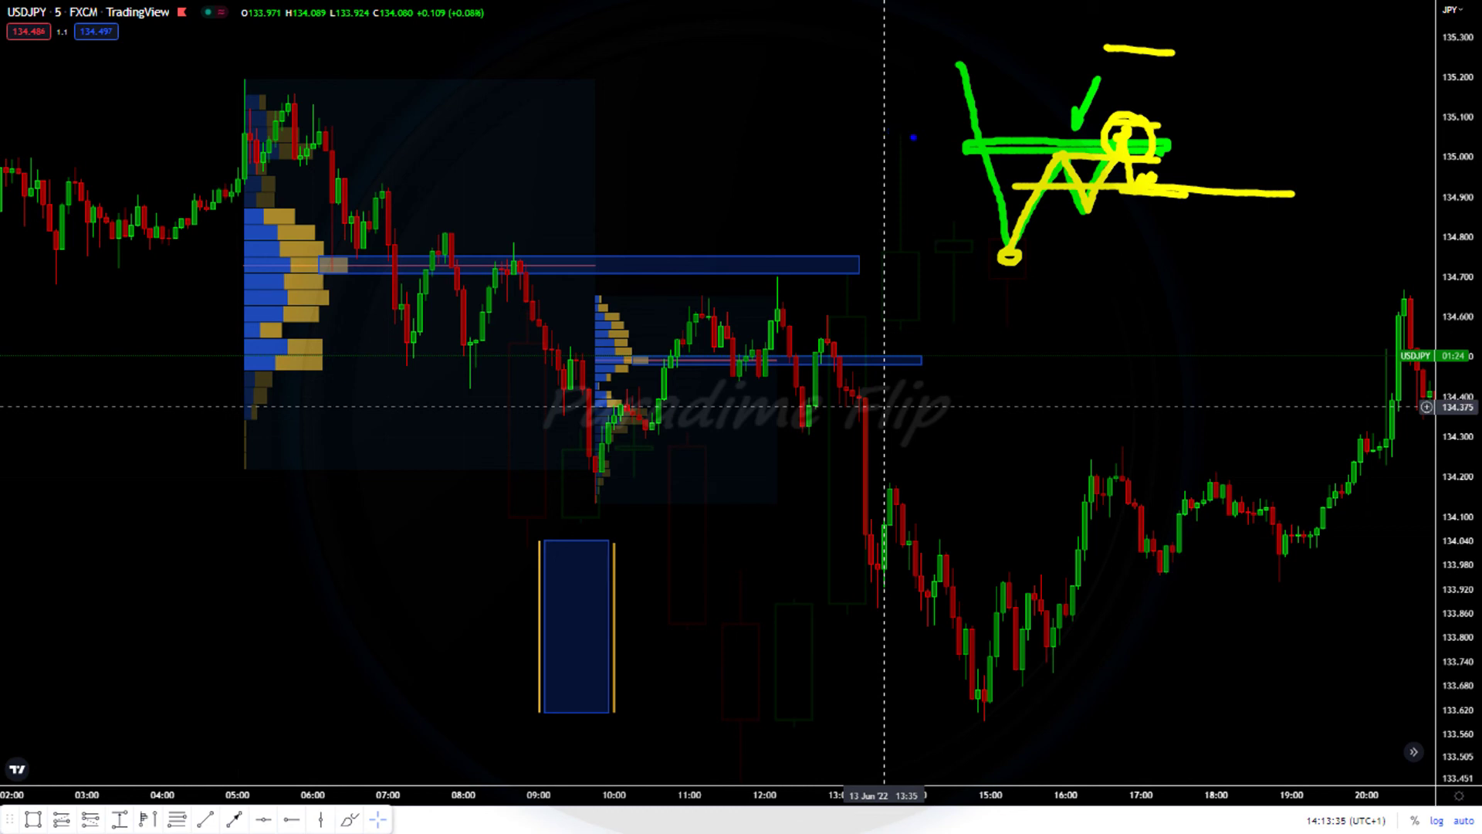
{"action": "mouse_move", "coordinate": [908, 93]}
{"action": "left_mouse_down"}
{"action": "mouse_move", "coordinate": [927, 148]}
{"action": "mouse_move", "coordinate": [971, 190]}
{"action": "mouse_move", "coordinate": [857, 246]}
{"action": "left_mouse_up"}
{"action": "left_click_drag", "start_coordinate": [971, 191], "coordinate": [1258, 193]}
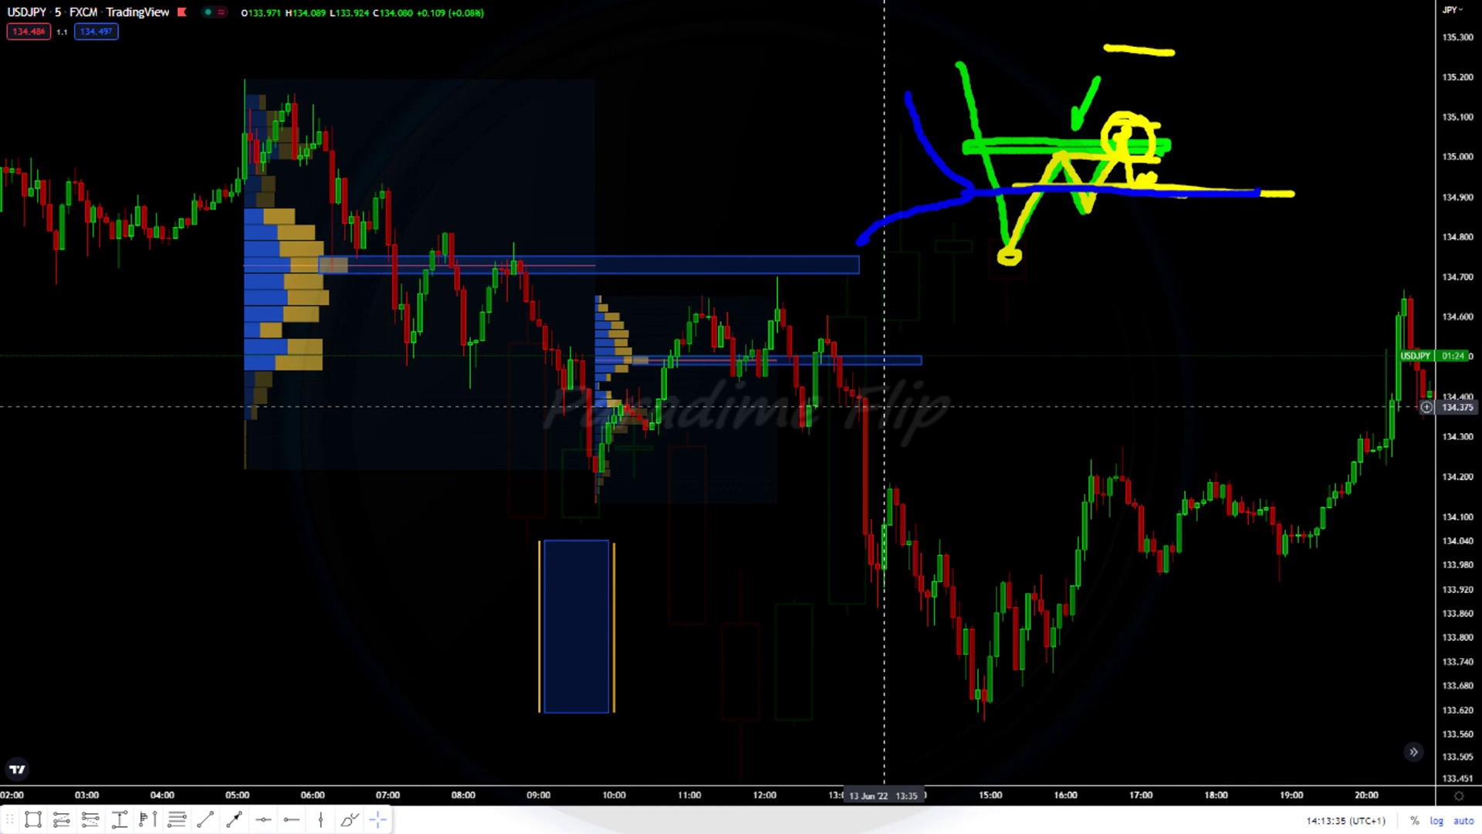
{"action": "left_click_drag", "start_coordinate": [1128, 151], "coordinate": [1158, 239]}
{"action": "left_click_drag", "start_coordinate": [1158, 238], "coordinate": [1191, 215]}
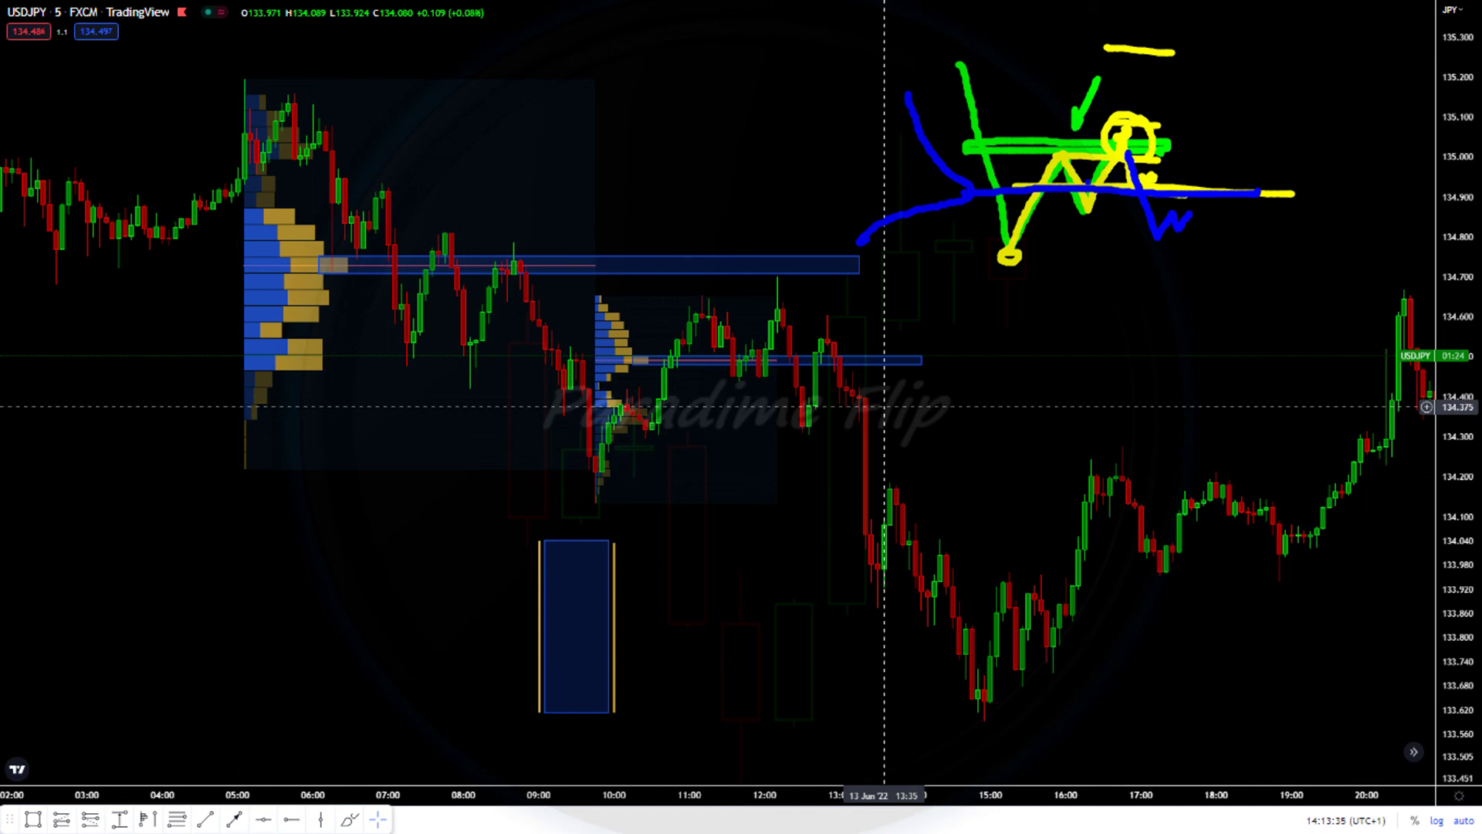
{"action": "mouse_move", "coordinate": [1191, 215]}
{"action": "left_mouse_down"}
{"action": "mouse_move", "coordinate": [1198, 204]}
{"action": "mouse_move", "coordinate": [1202, 236]}
{"action": "mouse_move", "coordinate": [1212, 224]}
{"action": "left_mouse_up"}
{"action": "mouse_move", "coordinate": [1232, 205]}
{"action": "left_mouse_down"}
{"action": "mouse_move", "coordinate": [1138, 220]}
{"action": "mouse_move", "coordinate": [1232, 216]}
{"action": "mouse_move", "coordinate": [1251, 390]}
{"action": "left_mouse_up"}
{"action": "left_click_drag", "start_coordinate": [999, 260], "coordinate": [1352, 244]}
Step: Undo all the blue, yellow and green strokes of the sweep sketch above the chart
{"action": "key", "text": "ctrl+z"}
{"action": "key", "text": "ctrl+z"}
{"action": "key", "text": "ctrl+z"}
{"action": "key", "text": "ctrl+z"}
{"action": "key", "text": "ctrl+z"}
{"action": "key", "text": "ctrl+z"}
{"action": "key", "text": "ctrl+z"}
{"action": "key", "text": "ctrl+z"}
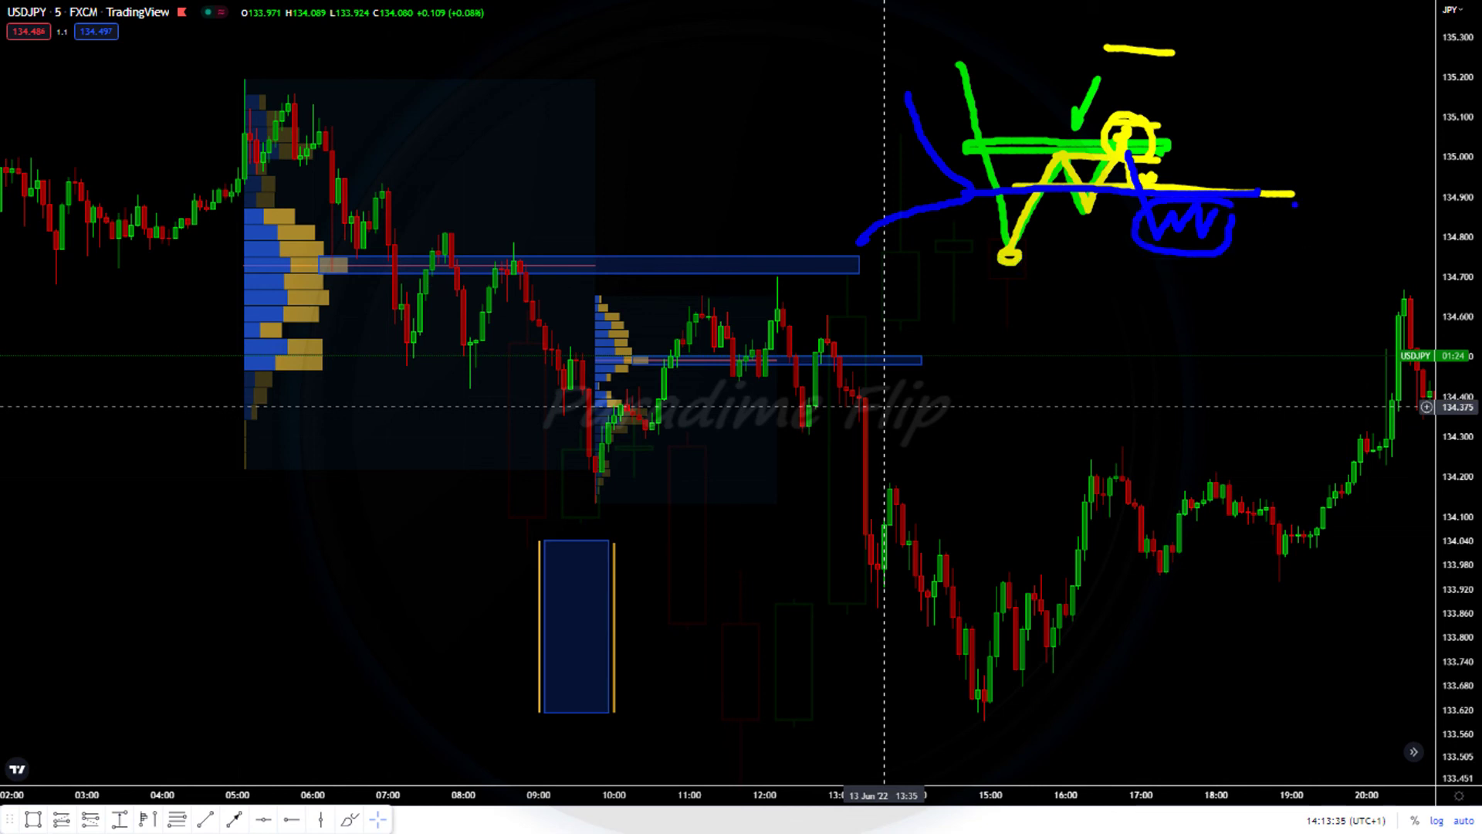
{"action": "key", "text": "ctrl+z"}
{"action": "key", "text": "ctrl+z"}
{"action": "key", "text": "ctrl+z"}
{"action": "key", "text": "ctrl+z"}
{"action": "key", "text": "ctrl+z"}
{"action": "key", "text": "ctrl+z"}
{"action": "key", "text": "ctrl+z"}
{"action": "key", "text": "ctrl+z"}
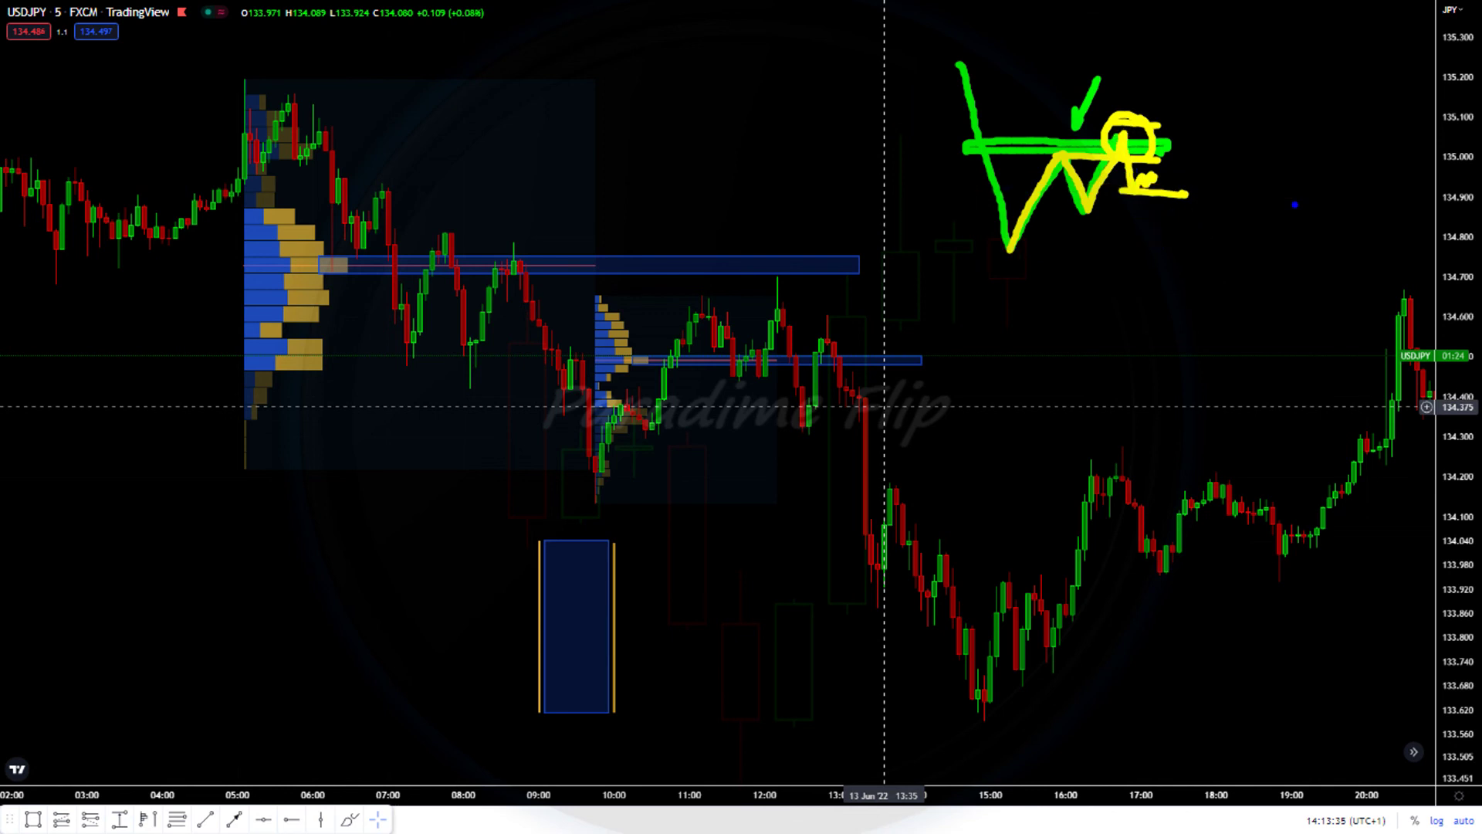
{"action": "key", "text": "ctrl+z"}
{"action": "key", "text": "ctrl+z"}
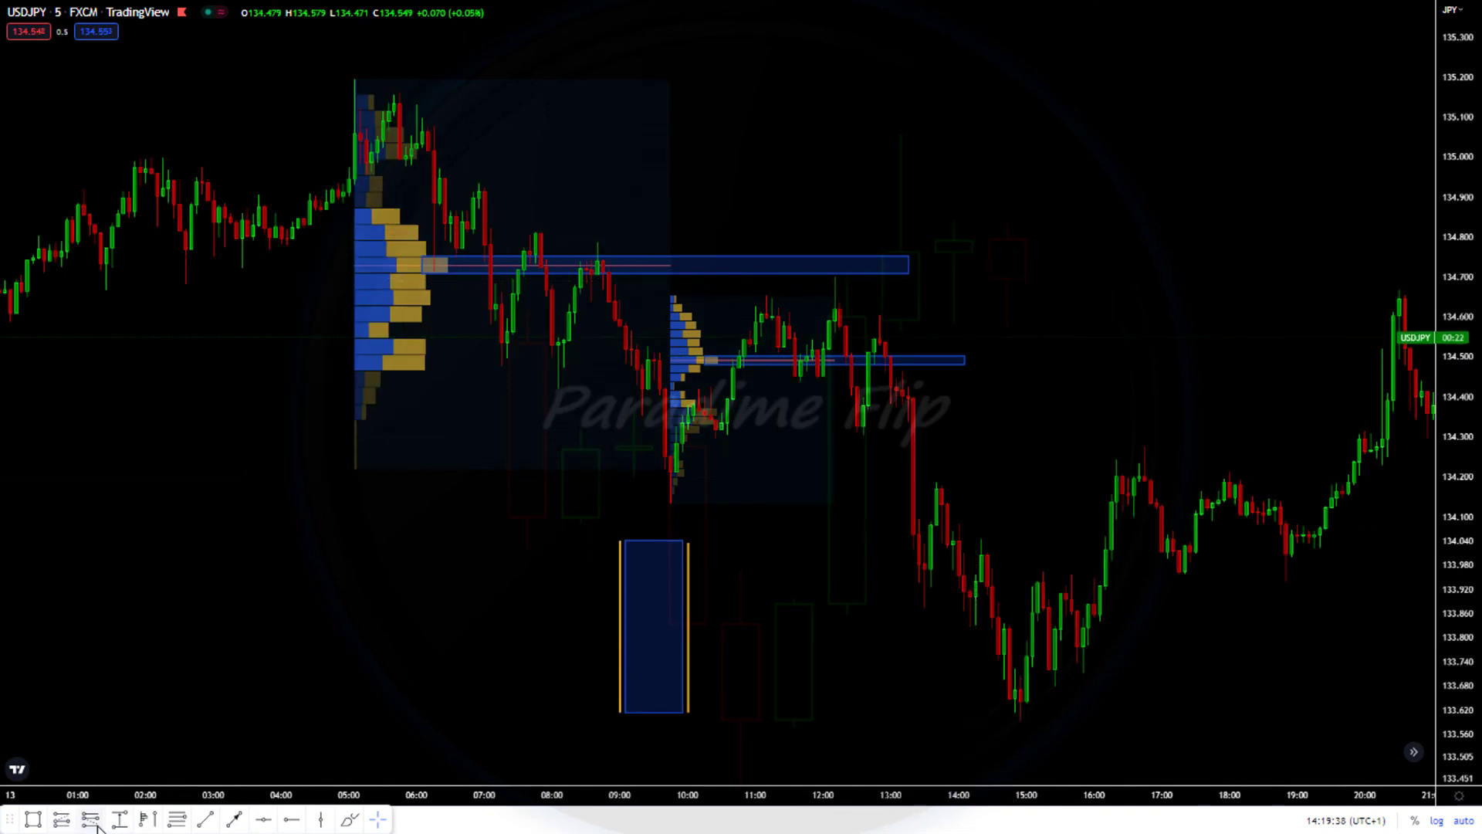
Step: Place a Fibonacci retracement from the 12:10 swing high at 134.697 down to the 09:30 low at 134.133
{"action": "left_click", "coordinate": [177, 819]}
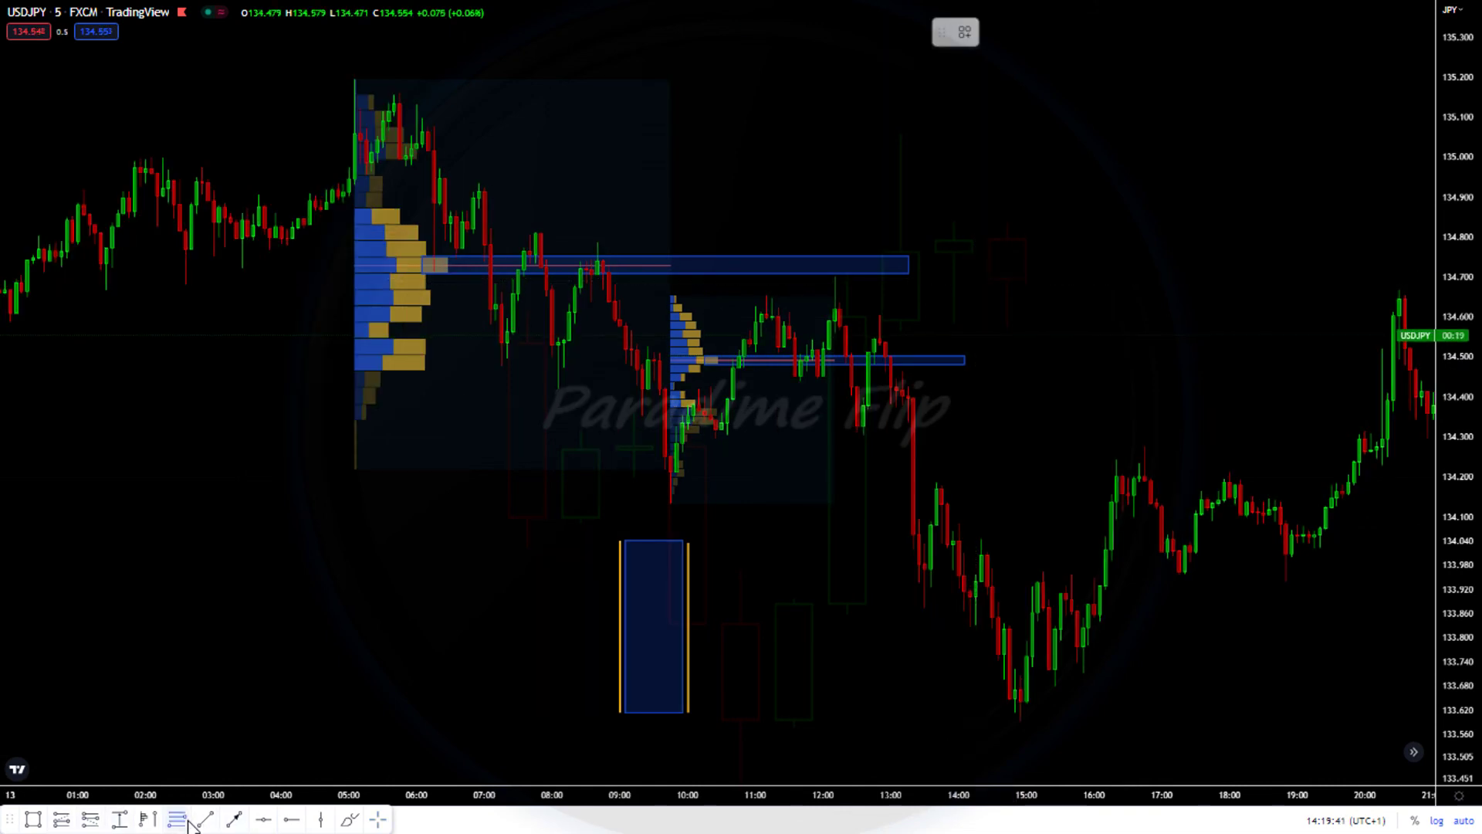
{"action": "left_click", "coordinate": [839, 275]}
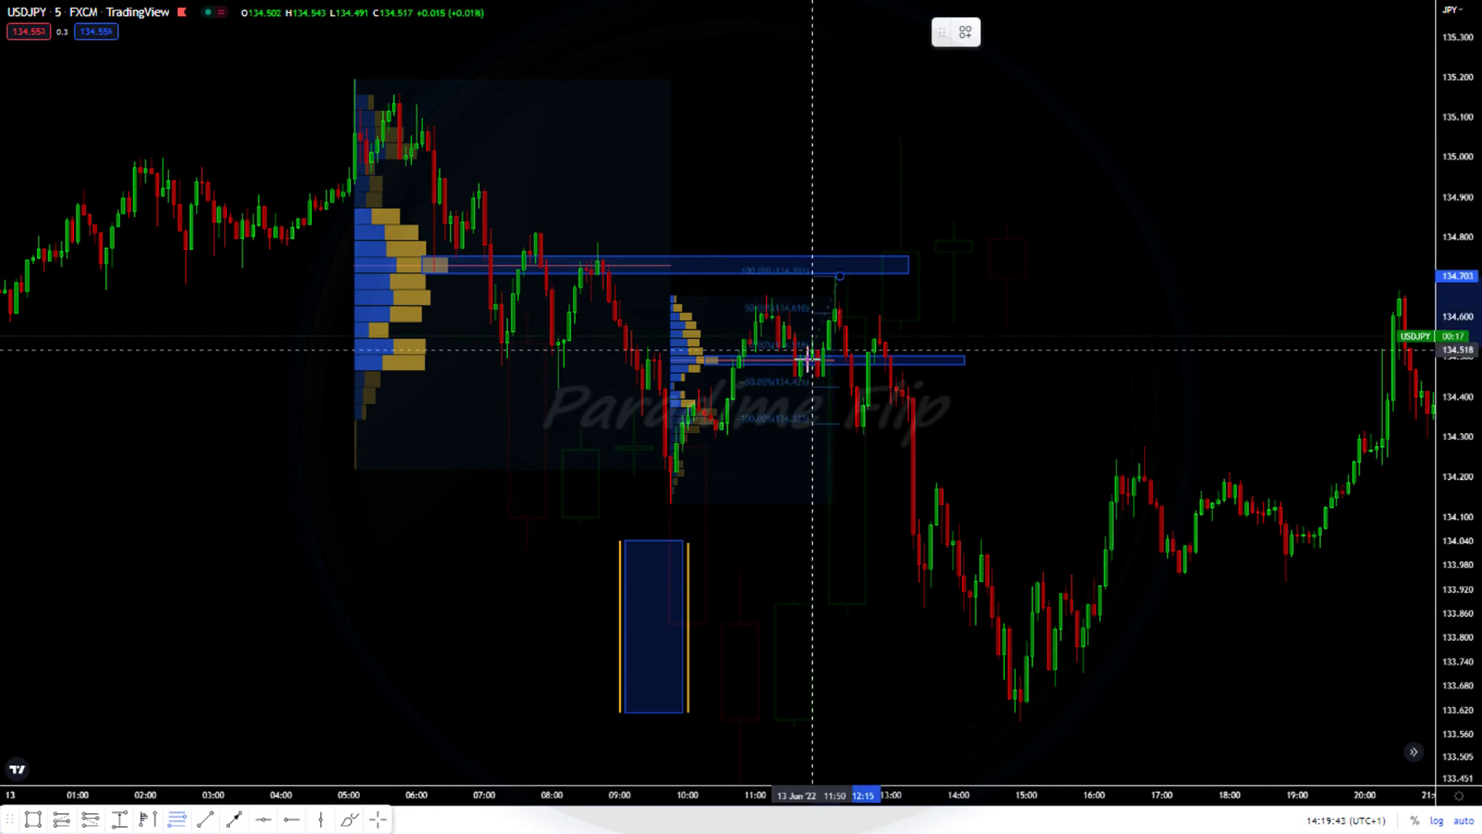
{"action": "left_click", "coordinate": [653, 504]}
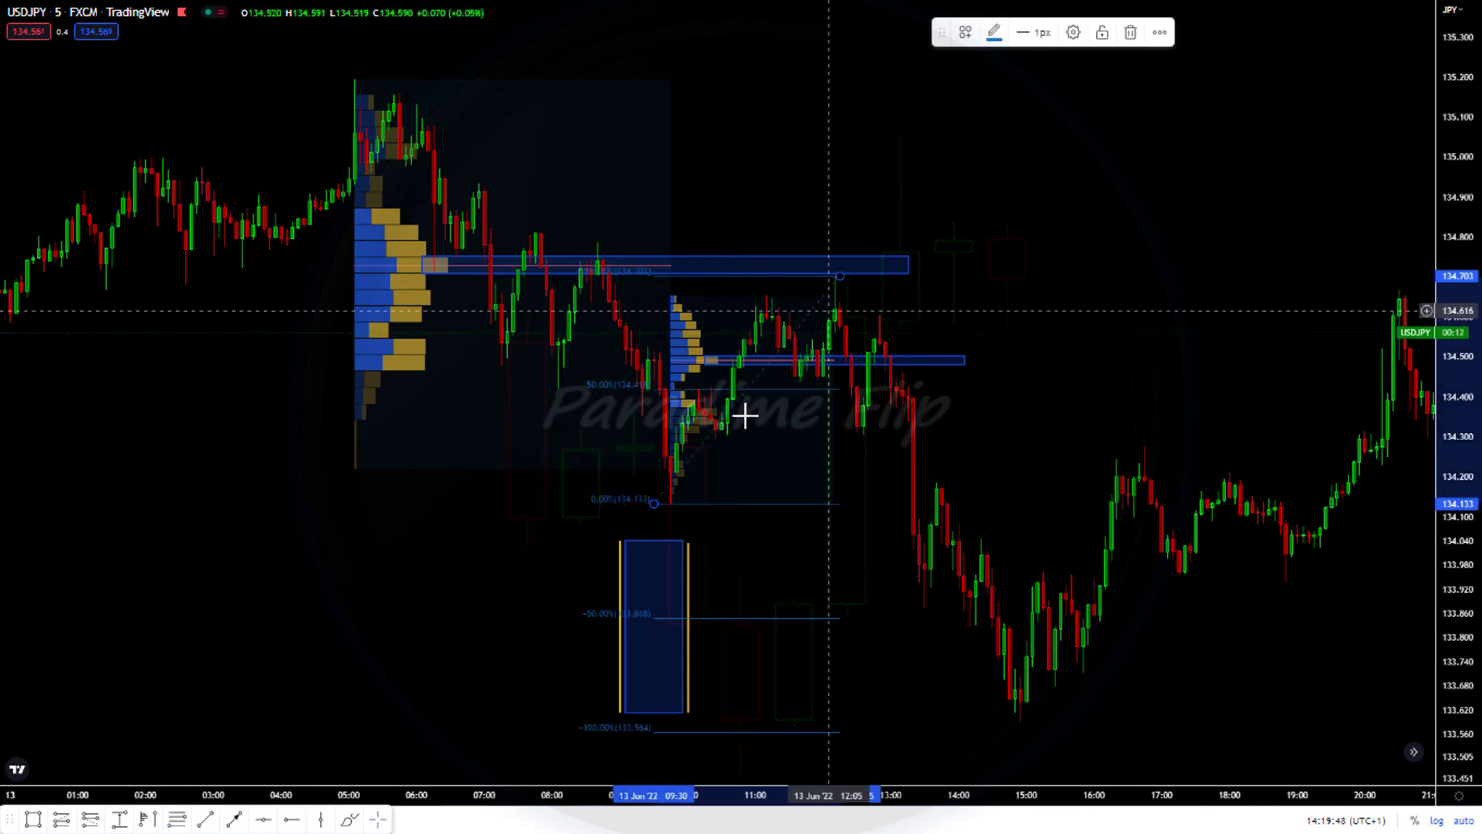
{"action": "left_click_drag", "start_coordinate": [840, 275], "coordinate": [834, 278]}
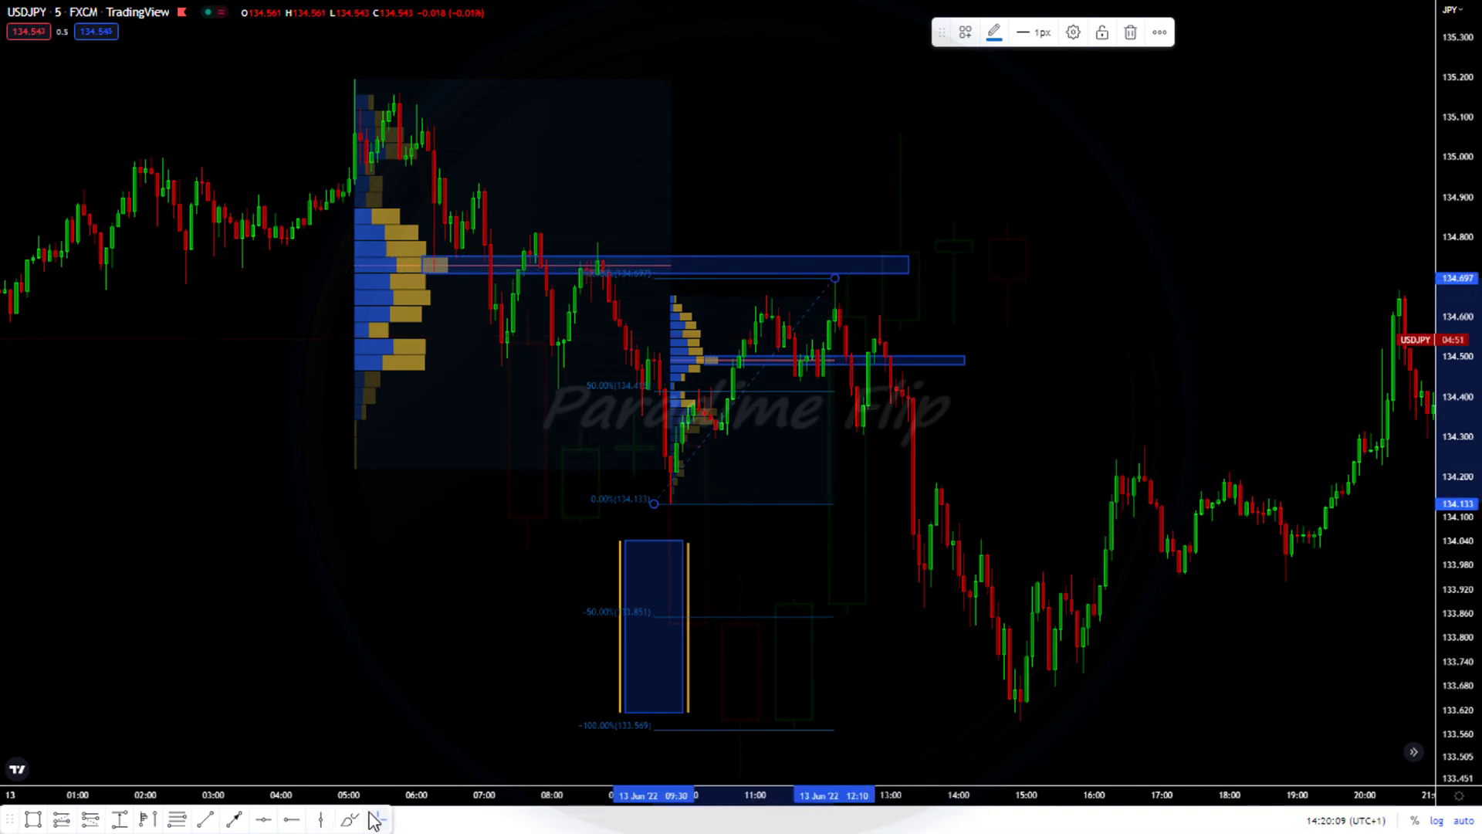
{"action": "left_click", "coordinate": [453, 765]}
Step: Brush in yellow the rise between the Fibonacci anchors and the drop after it, circle both ends, and add an arrow at the low
{"action": "left_click", "coordinate": [350, 819]}
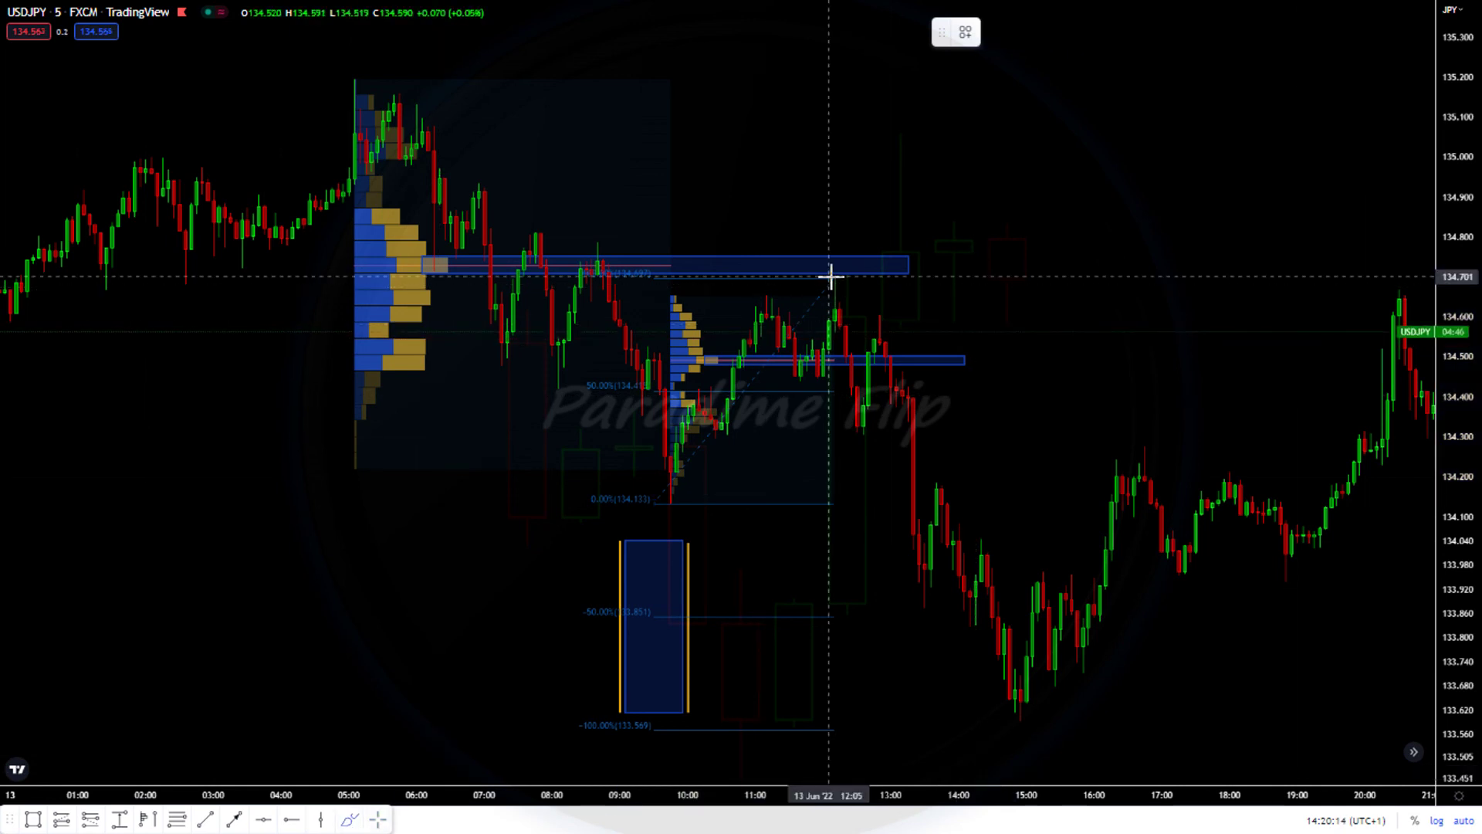
{"action": "left_click_drag", "start_coordinate": [832, 279], "coordinate": [859, 420]}
{"action": "mouse_move", "coordinate": [668, 491]}
{"action": "left_mouse_down"}
{"action": "mouse_move", "coordinate": [831, 291]}
{"action": "mouse_move", "coordinate": [856, 401]}
{"action": "left_mouse_up"}
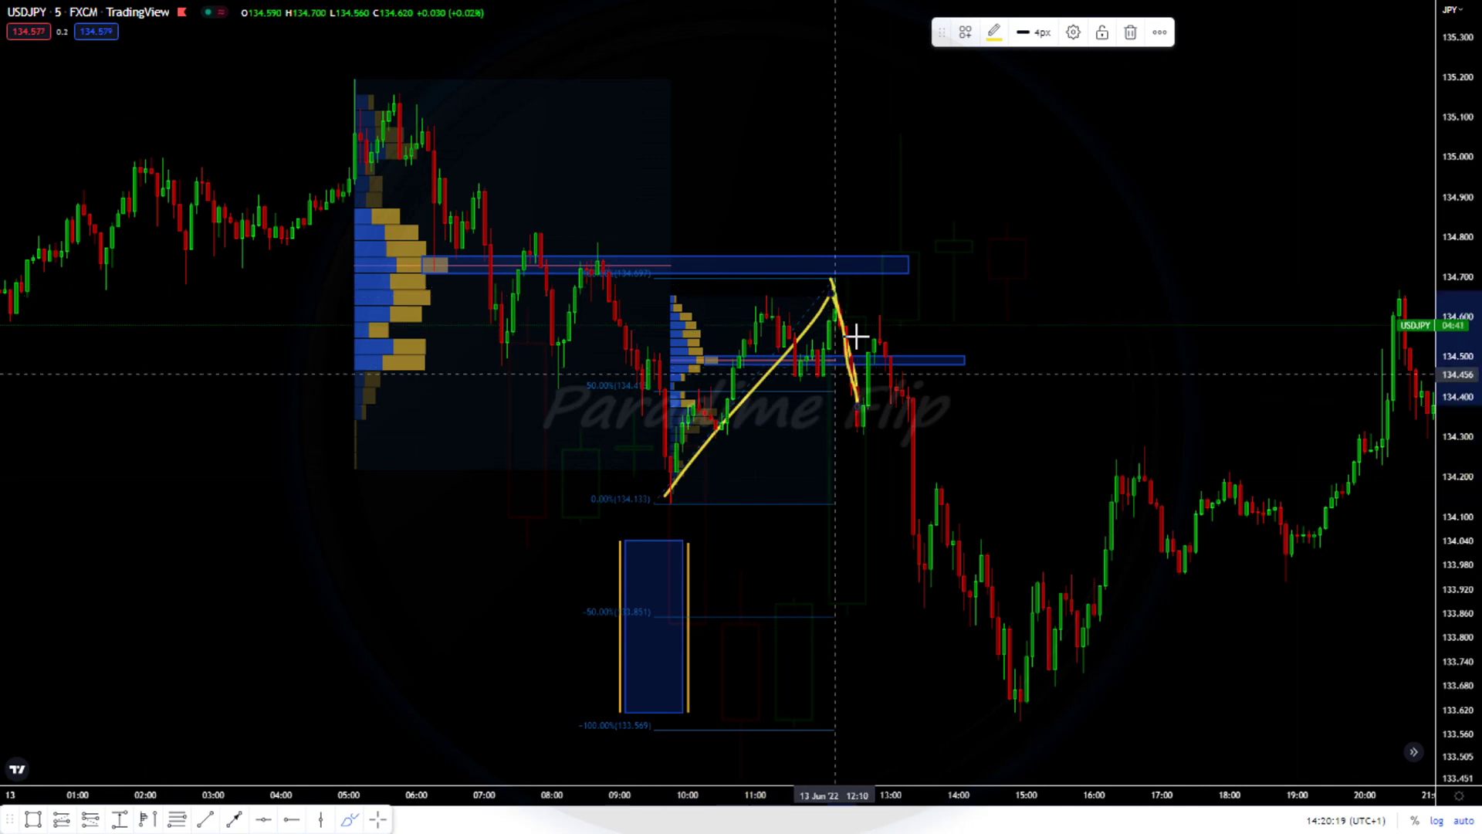
{"action": "left_click_drag", "start_coordinate": [682, 488], "coordinate": [672, 485]}
{"action": "mouse_move", "coordinate": [825, 258]}
{"action": "left_mouse_down"}
{"action": "mouse_move", "coordinate": [842, 252]}
{"action": "mouse_move", "coordinate": [846, 266]}
{"action": "left_mouse_up"}
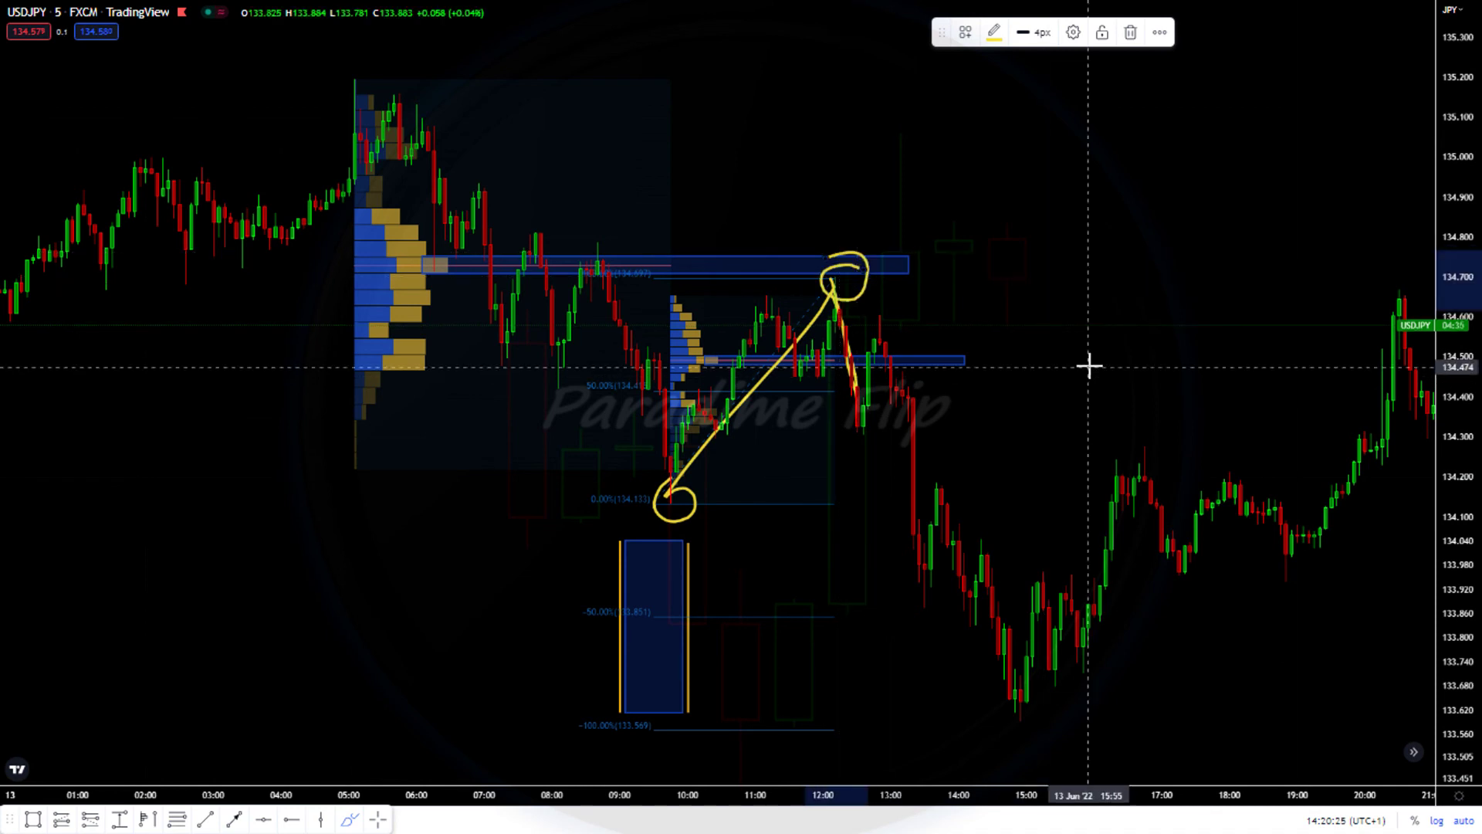
{"action": "mouse_move", "coordinate": [585, 530]}
{"action": "left_mouse_down"}
{"action": "mouse_move", "coordinate": [638, 510]}
{"action": "mouse_move", "coordinate": [643, 528]}
{"action": "left_mouse_up"}
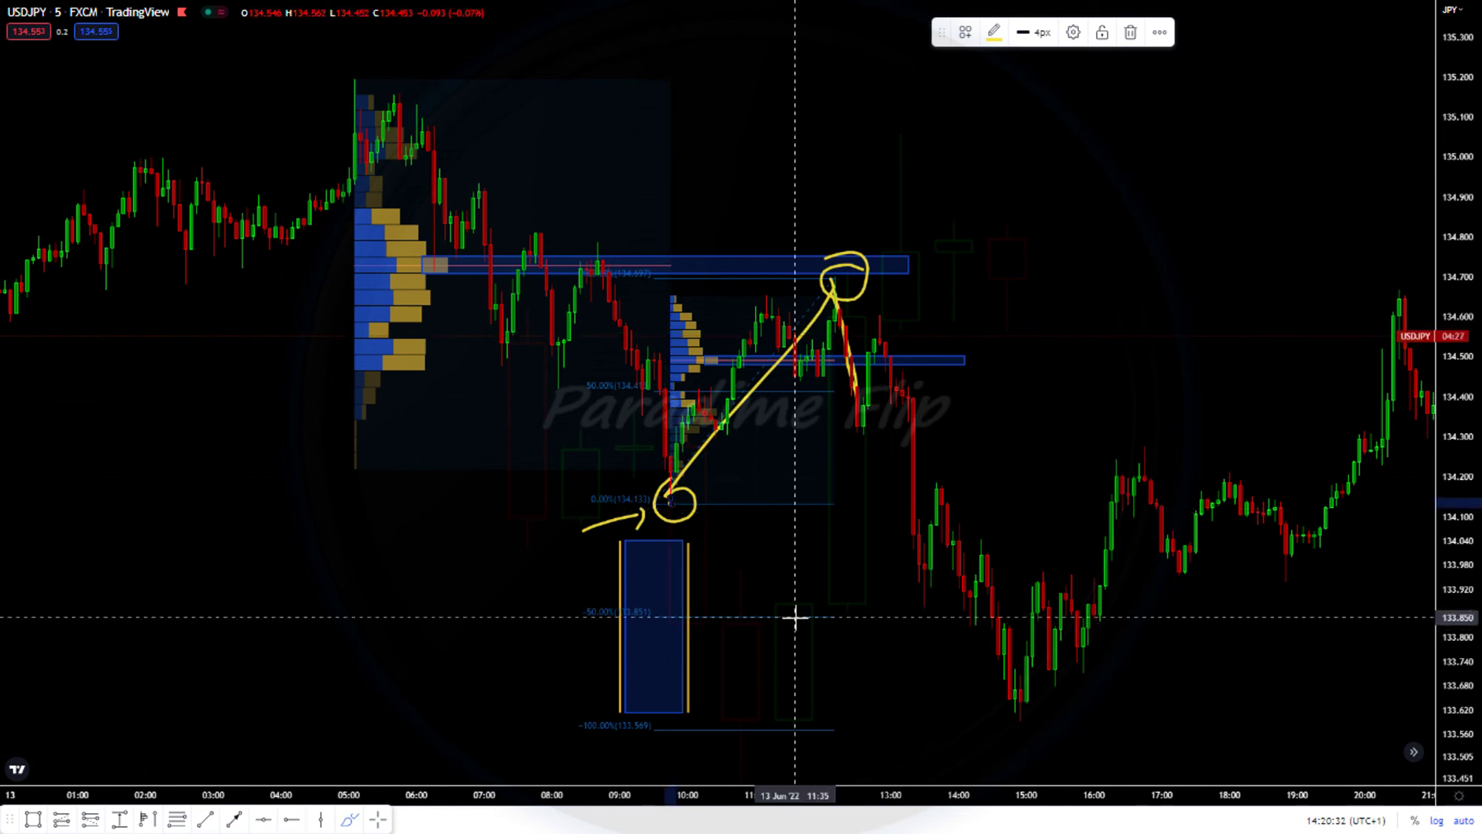
Step: Brush lines along the -50% and -100% levels, outline the -50% label, and draw two stacked vertical spans comparing the range with its extension
{"action": "left_click_drag", "start_coordinate": [803, 618], "coordinate": [996, 613]}
{"action": "mouse_move", "coordinate": [566, 597]}
{"action": "left_mouse_down"}
{"action": "mouse_move", "coordinate": [616, 616]}
{"action": "mouse_move", "coordinate": [588, 633]}
{"action": "mouse_move", "coordinate": [565, 606]}
{"action": "left_mouse_up"}
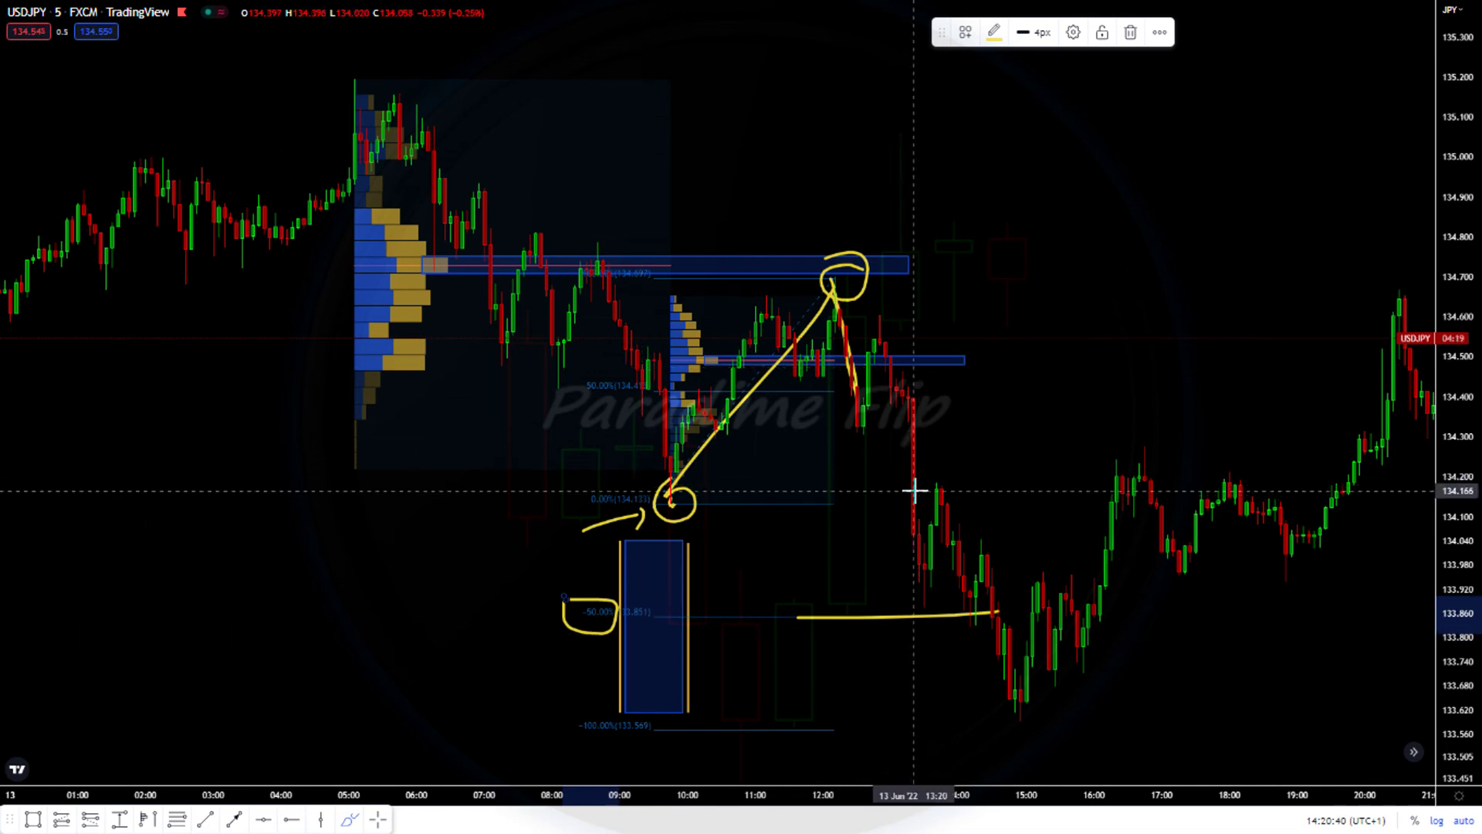
{"action": "left_click_drag", "start_coordinate": [660, 727], "coordinate": [1087, 718]}
{"action": "left_click_drag", "start_coordinate": [875, 287], "coordinate": [869, 512]}
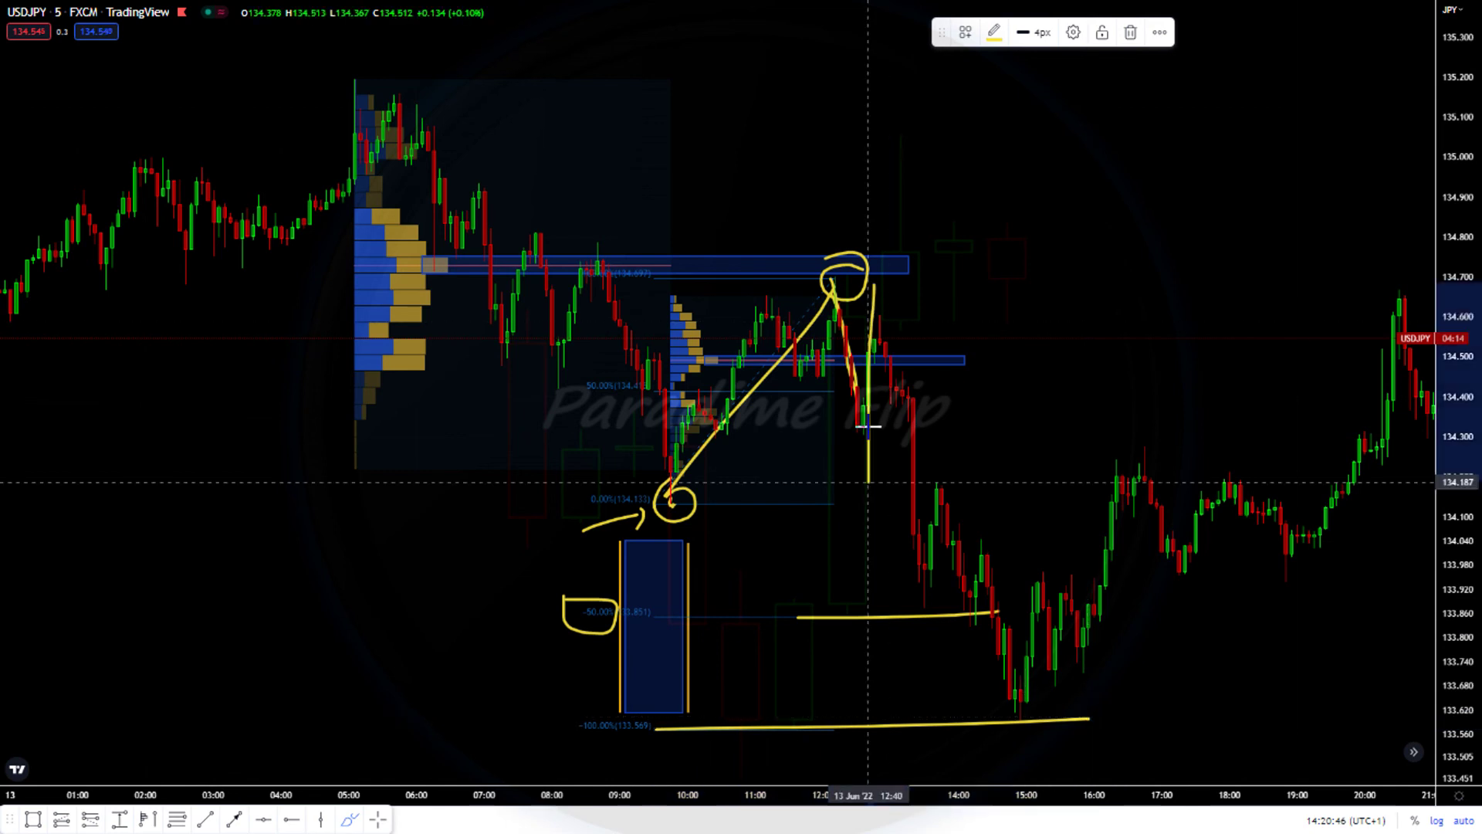
{"action": "mouse_move", "coordinate": [1015, 288]}
{"action": "left_mouse_down"}
{"action": "mouse_move", "coordinate": [1010, 503]}
{"action": "mouse_move", "coordinate": [1038, 488]}
{"action": "mouse_move", "coordinate": [1069, 287]}
{"action": "left_mouse_up"}
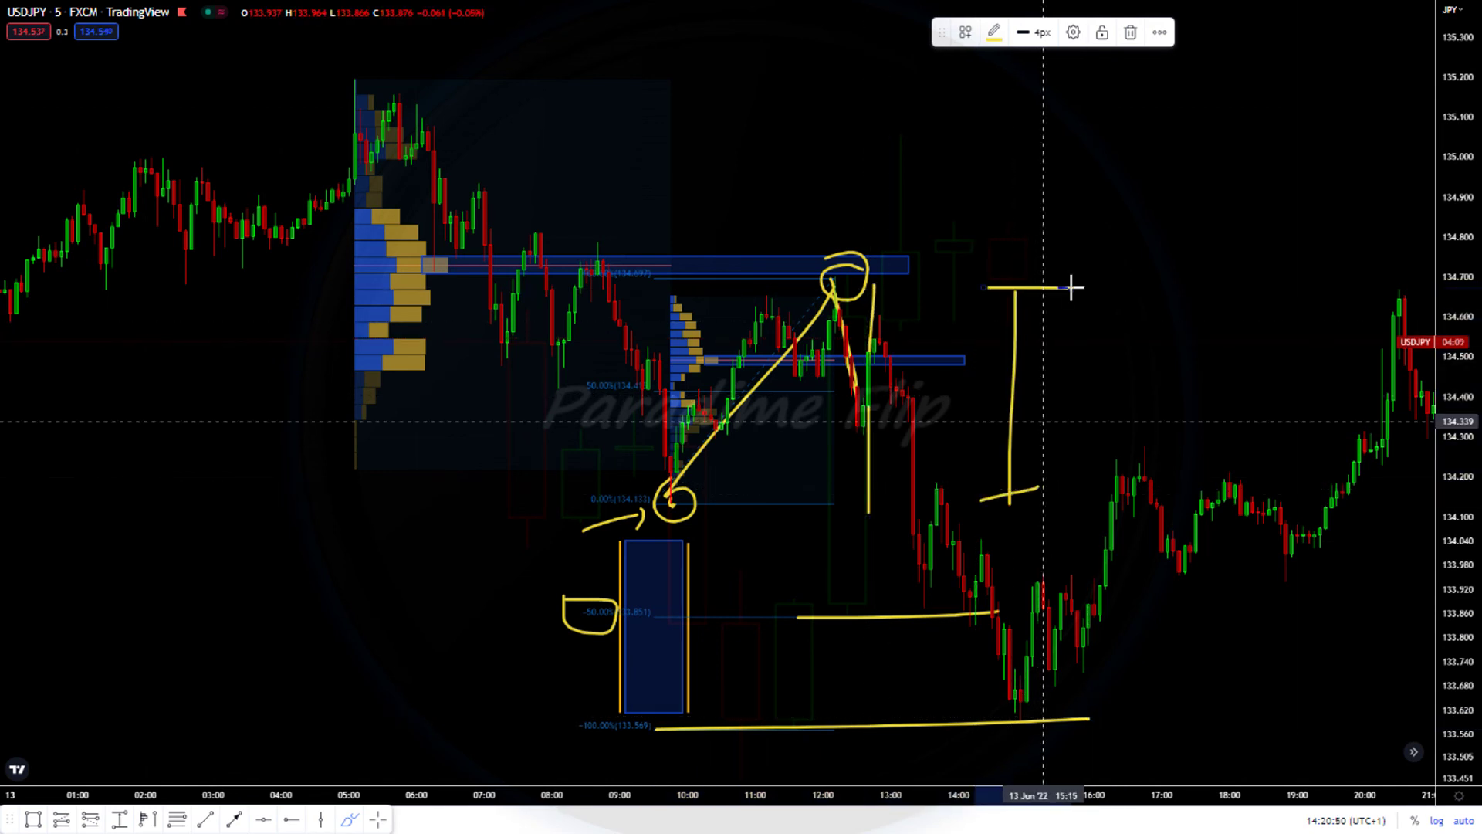
{"action": "left_click_drag", "start_coordinate": [1010, 511], "coordinate": [1003, 704]}
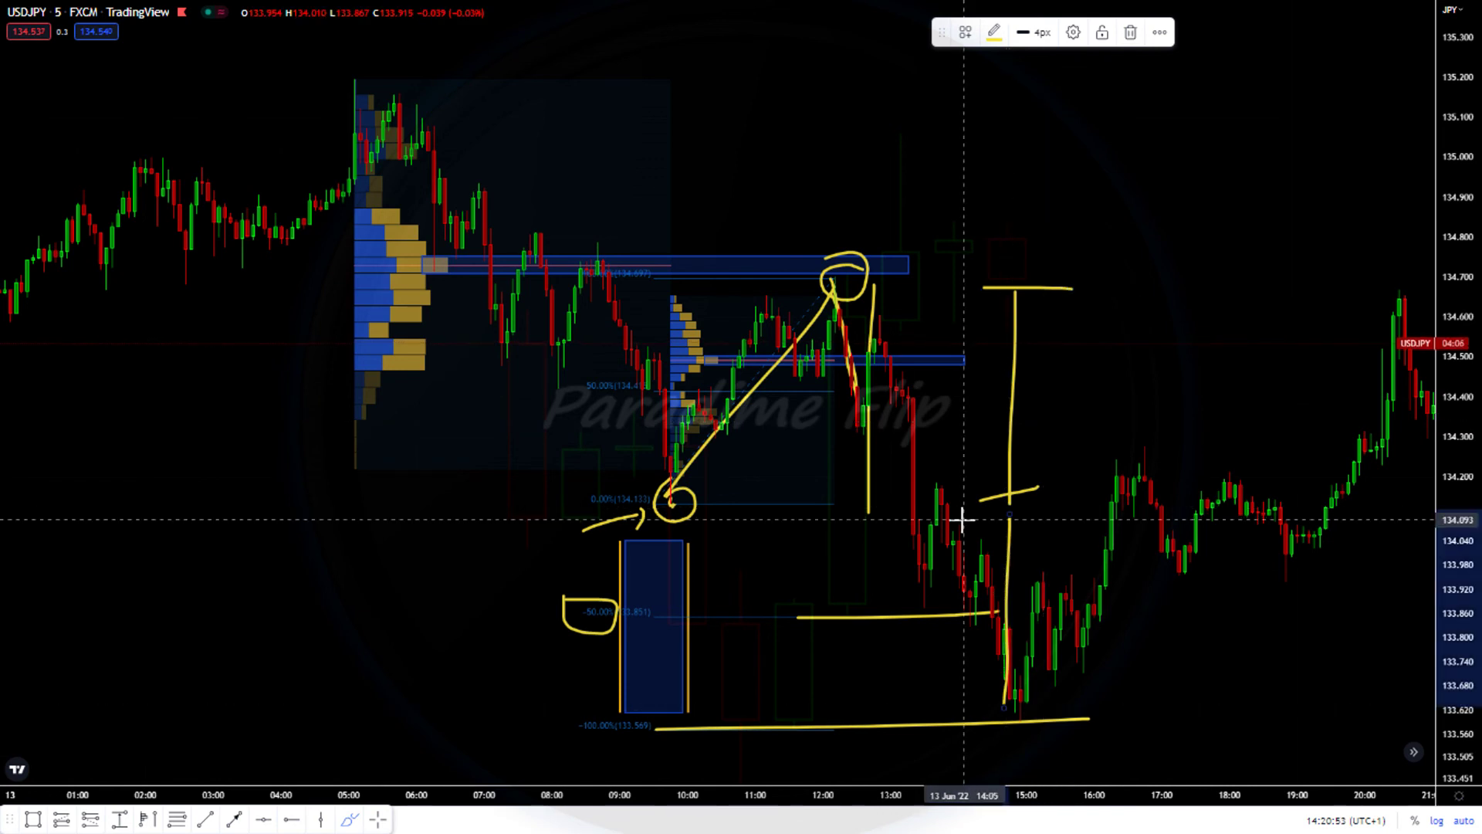
{"action": "left_click_drag", "start_coordinate": [976, 519], "coordinate": [1047, 510]}
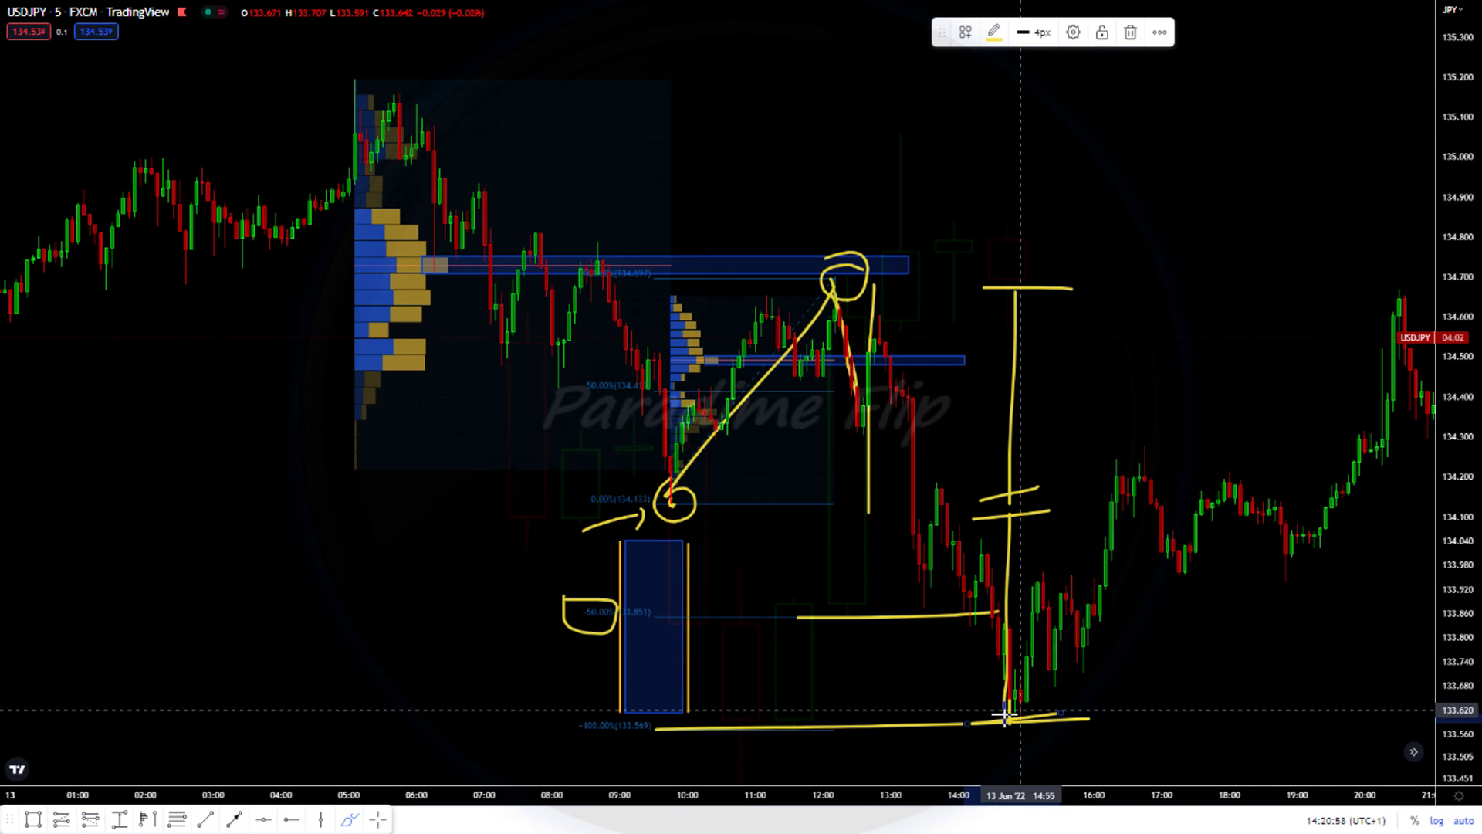
Step: Undo all the yellow brush strokes around the Fibonacci retracement, keeping the retracement itself
{"action": "left_click", "coordinate": [1201, 629]}
{"action": "key", "text": "ctrl+z"}
{"action": "key", "text": "ctrl+z"}
{"action": "key", "text": "ctrl+z"}
{"action": "key", "text": "ctrl+z"}
{"action": "key", "text": "ctrl+z"}
{"action": "key", "text": "ctrl+z"}
{"action": "key", "text": "ctrl+z"}
{"action": "key", "text": "ctrl+z"}
{"action": "key", "text": "ctrl+z"}
{"action": "key", "text": "ctrl+z"}
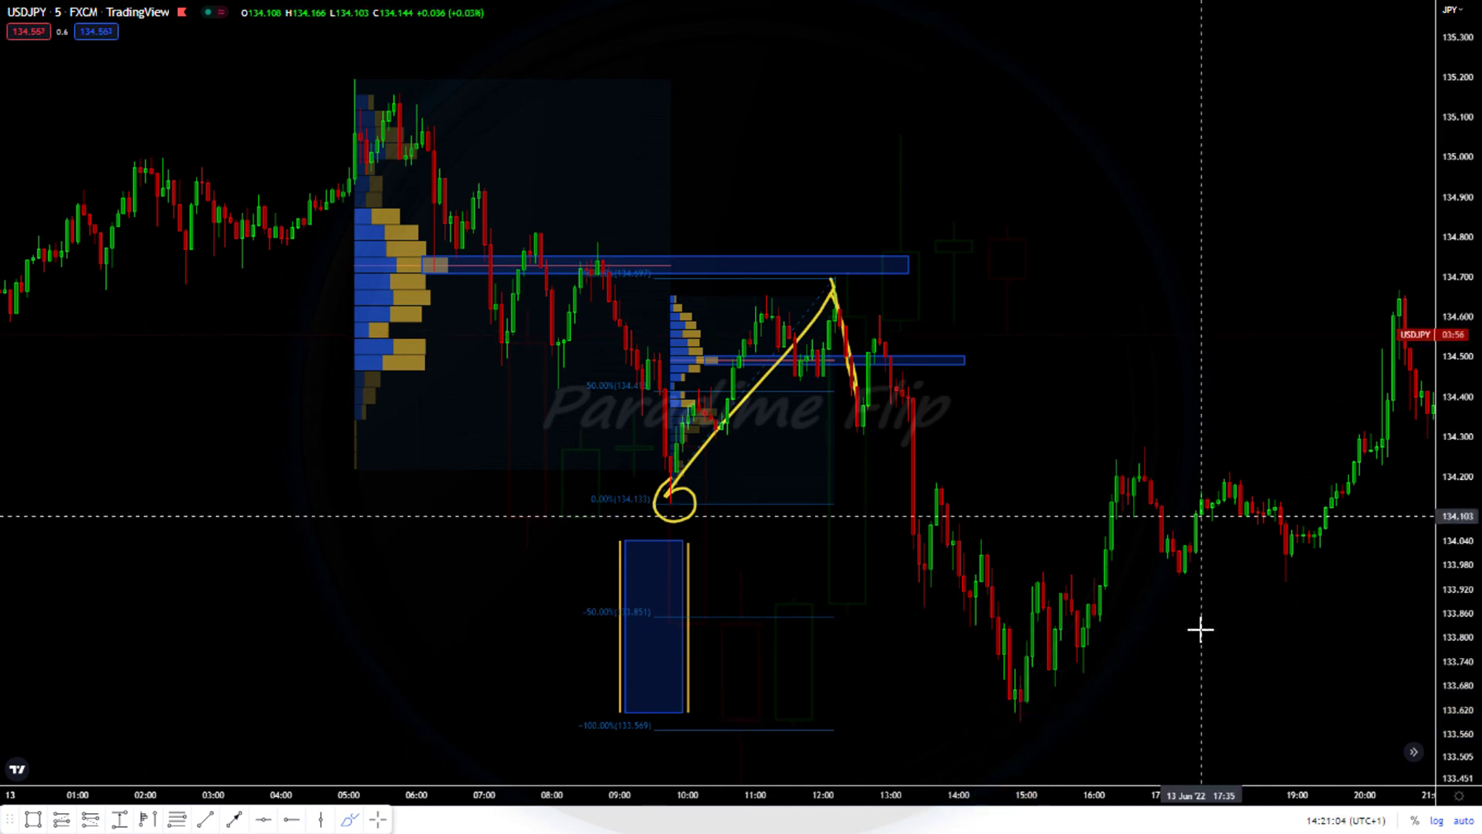
{"action": "key", "text": "ctrl+z"}
{"action": "key", "text": "ctrl+z"}
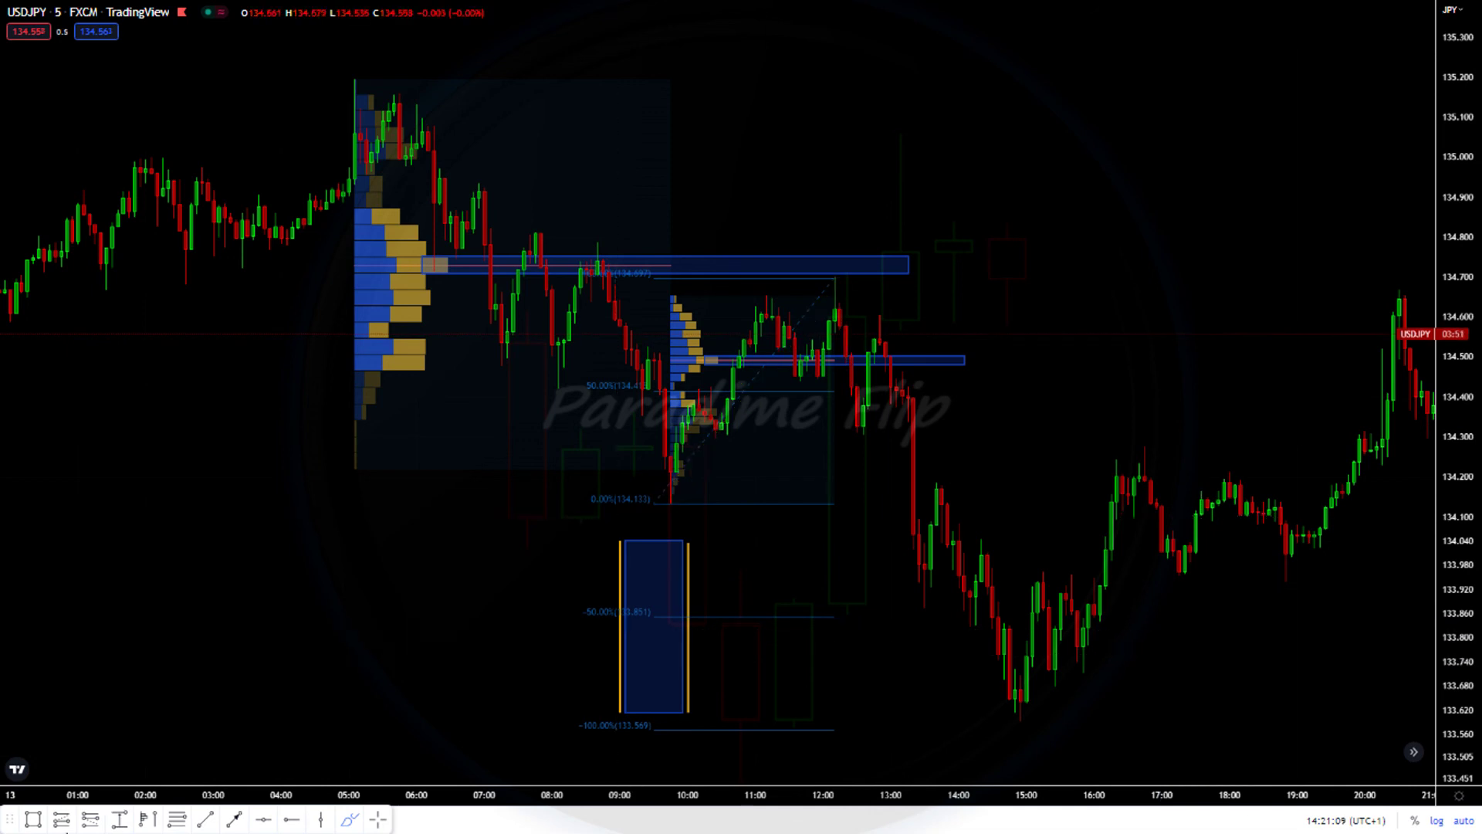
Step: Place a second Fibonacci retracement from the 02:35 low at 134.679 up to the 01:50 high at 135.000
{"action": "left_click", "coordinate": [177, 821]}
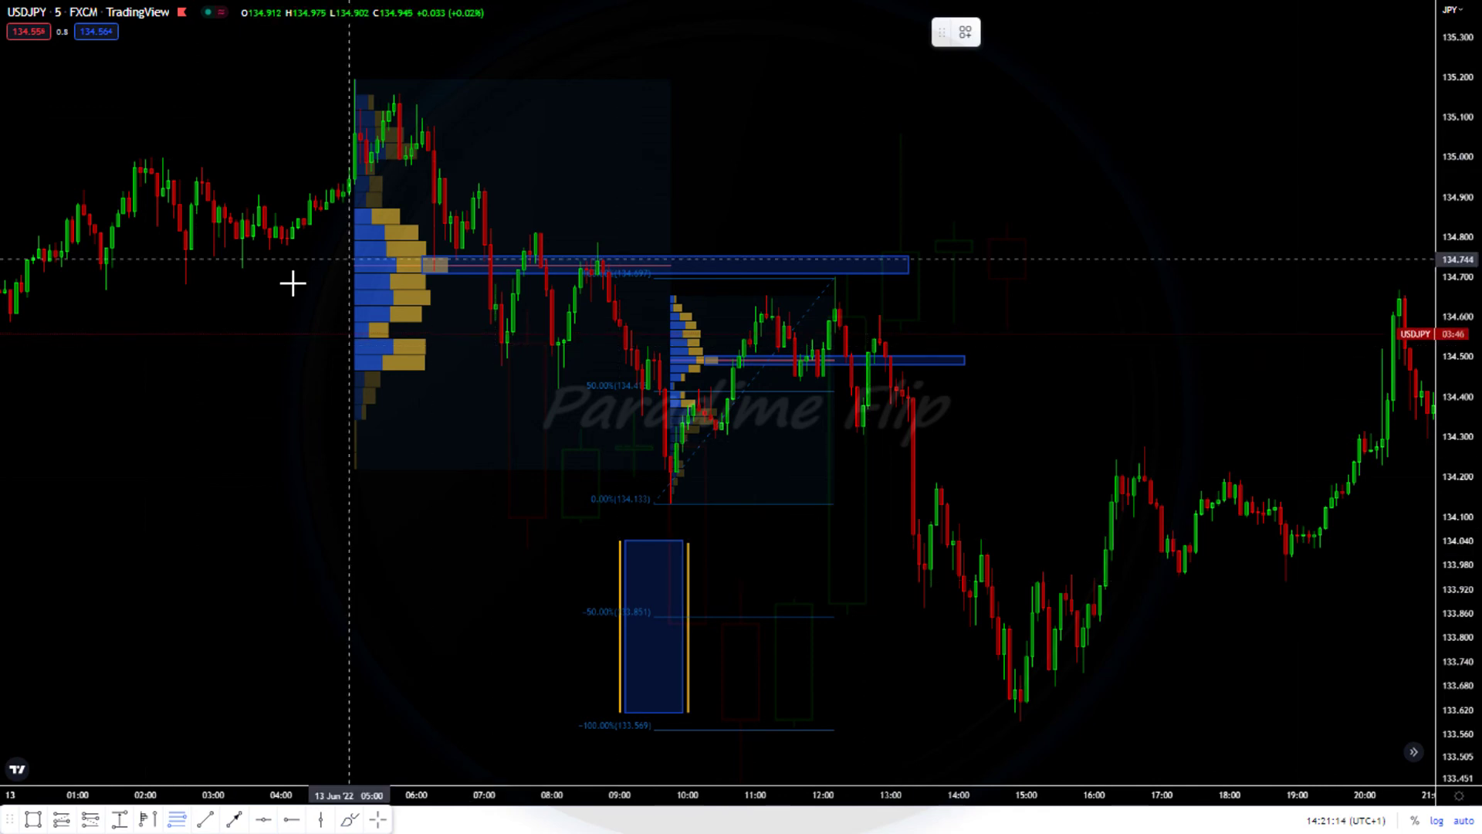
{"action": "left_click", "coordinate": [185, 285]}
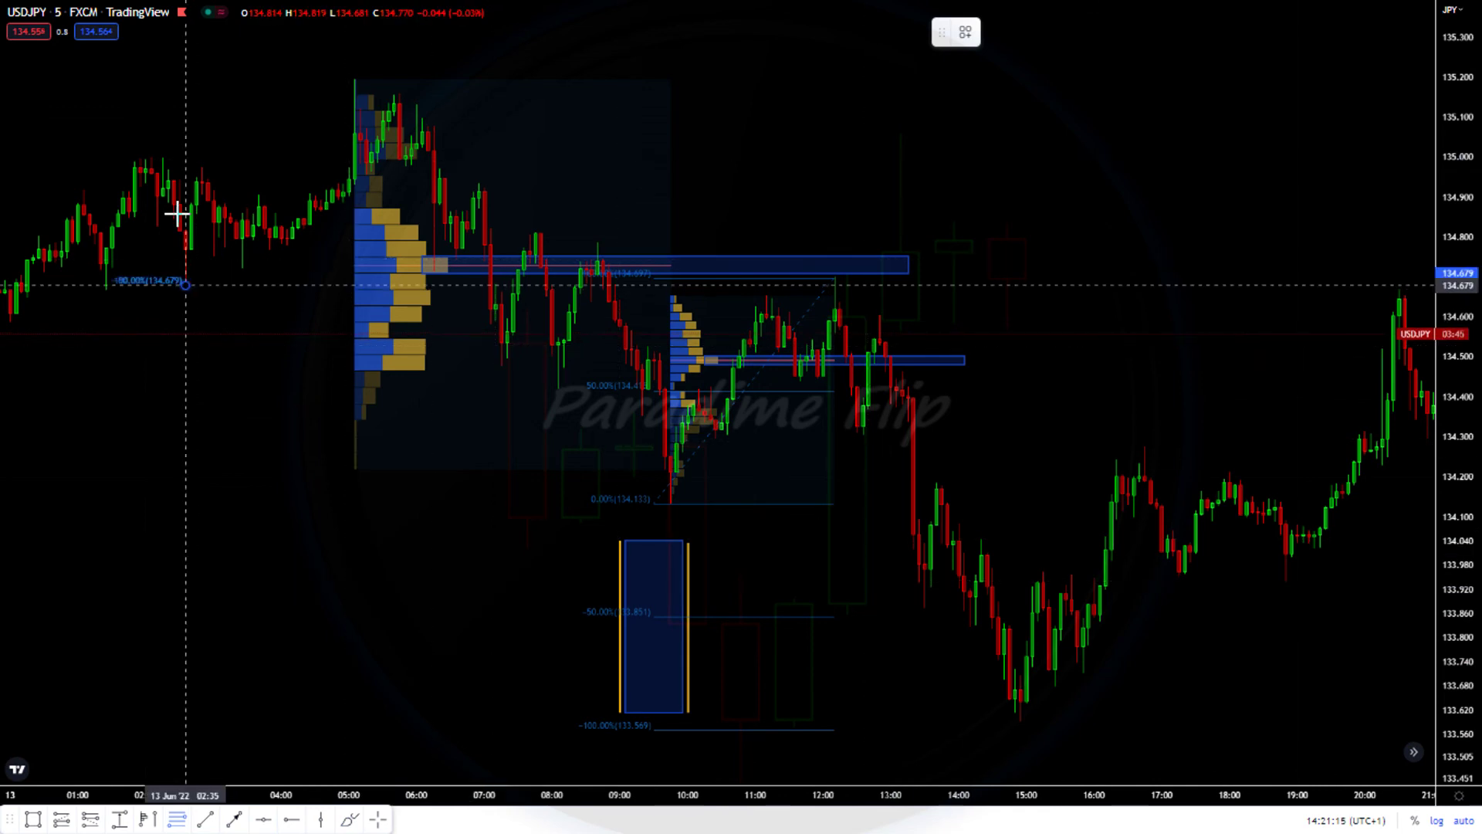
{"action": "left_click", "coordinate": [133, 155]}
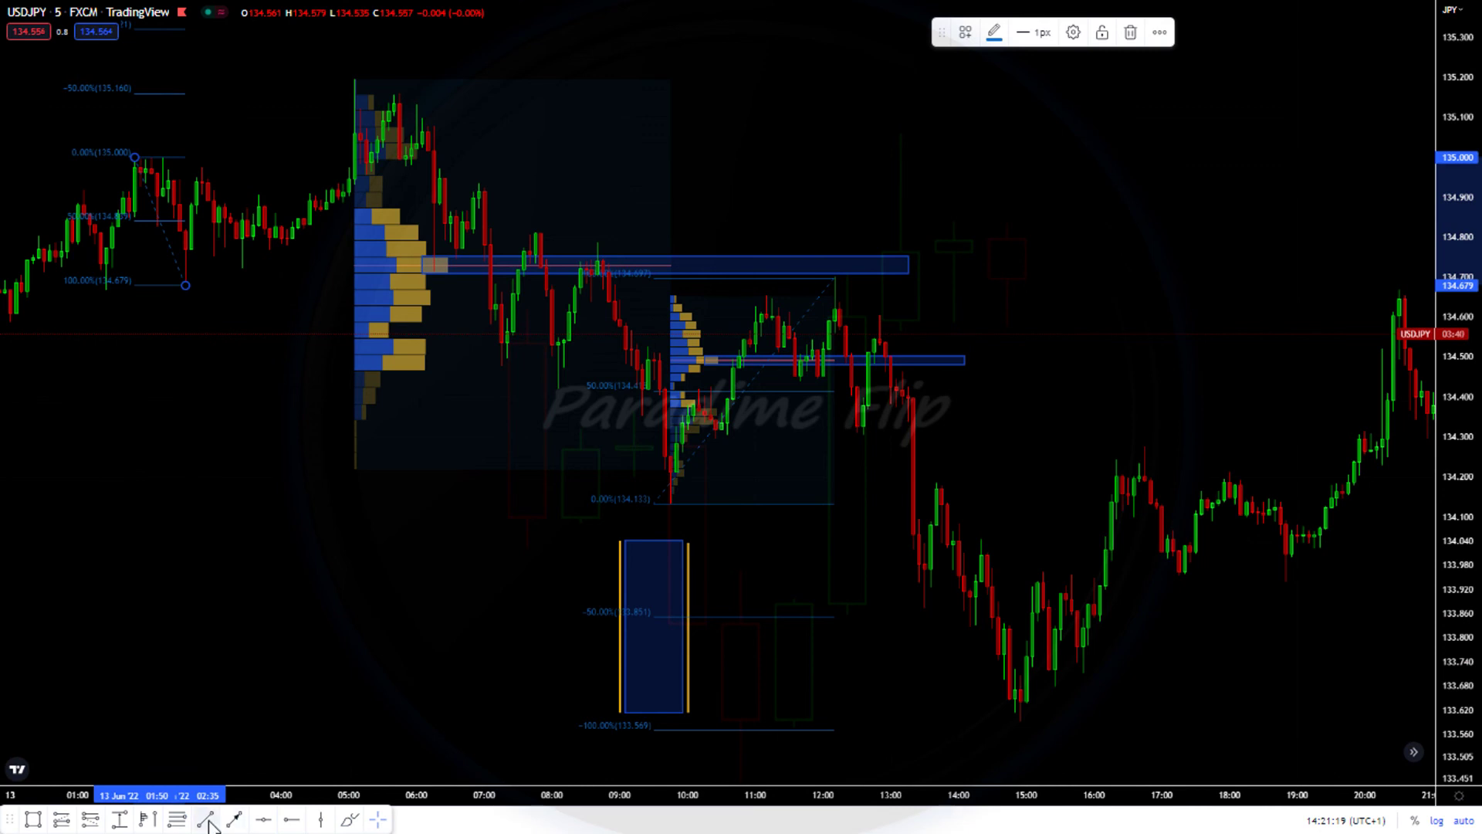
Step: Draw a horizontal trend line from the early range's -50% level at 135.160 across the highs after 05:00
{"action": "left_click", "coordinate": [334, 424]}
{"action": "left_click", "coordinate": [145, 93]}
{"action": "left_click", "coordinate": [465, 93]}
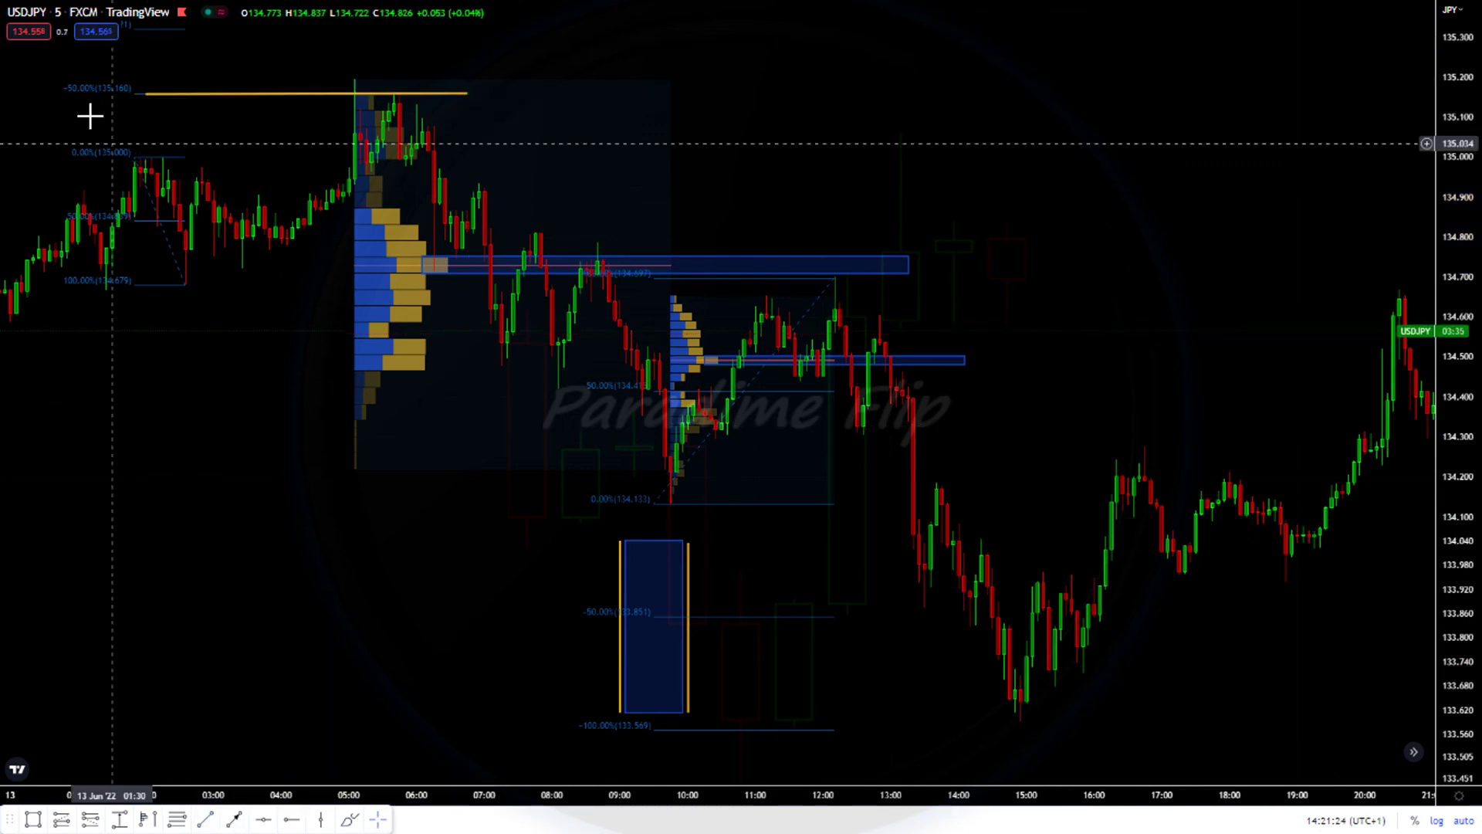
{"action": "left_click", "coordinate": [343, 94]}
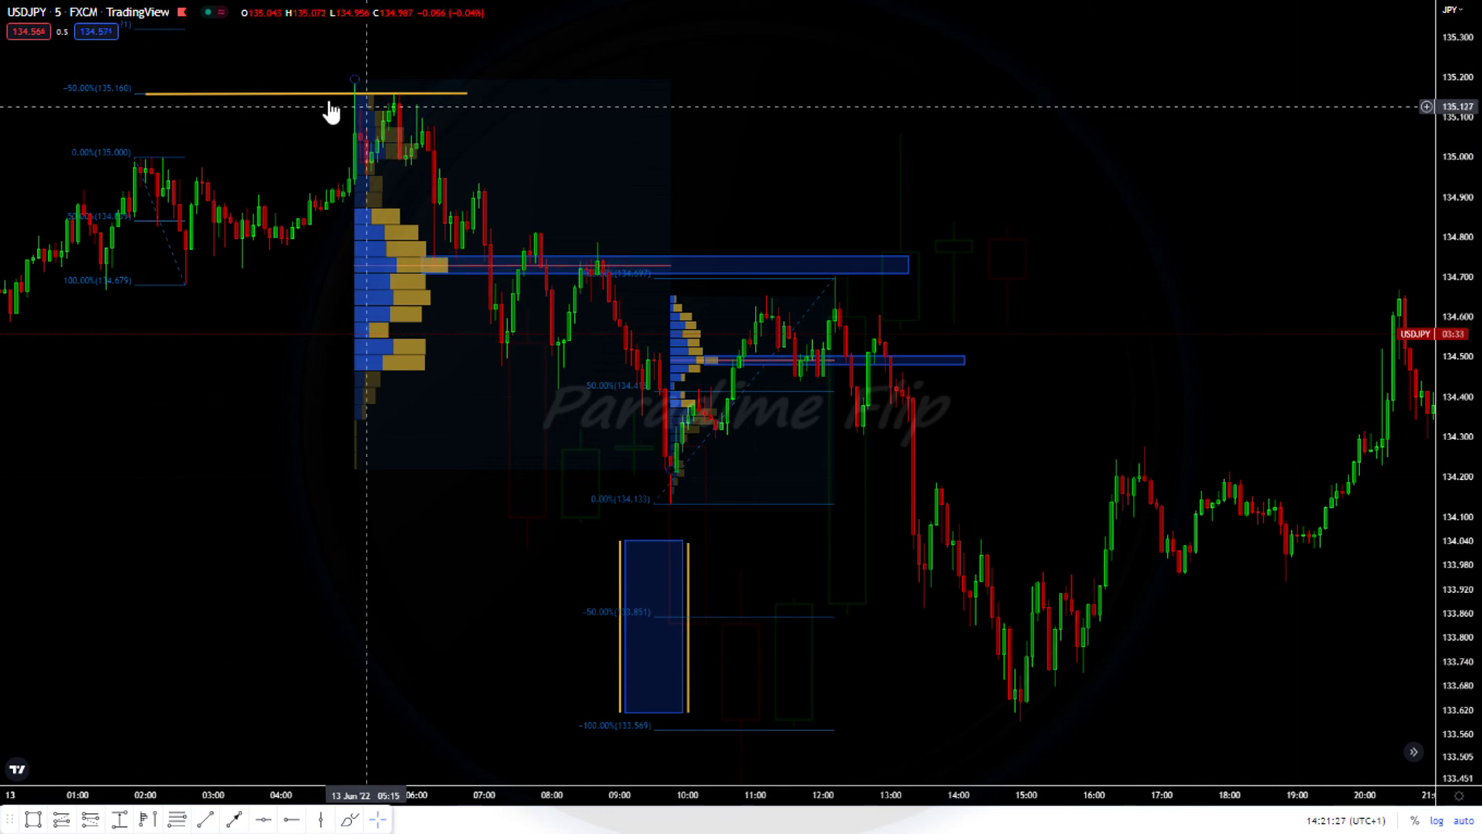
{"action": "left_click_drag", "start_coordinate": [500, 685], "coordinate": [430, 685]}
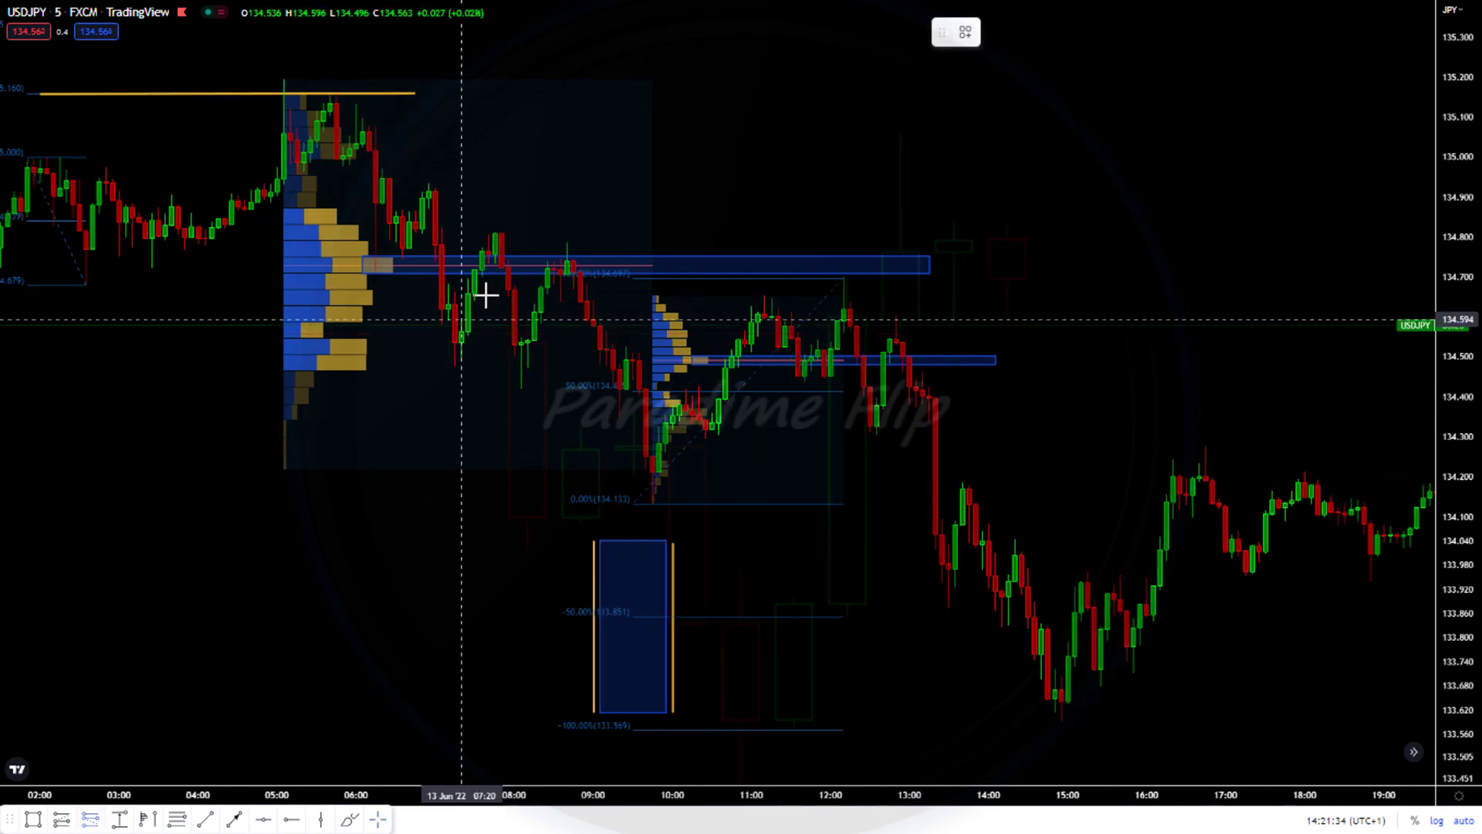
{"action": "left_click", "coordinate": [388, 168]}
{"action": "left_click_drag", "start_coordinate": [401, 202], "coordinate": [413, 202]}
{"action": "key", "text": "ctrl+z"}
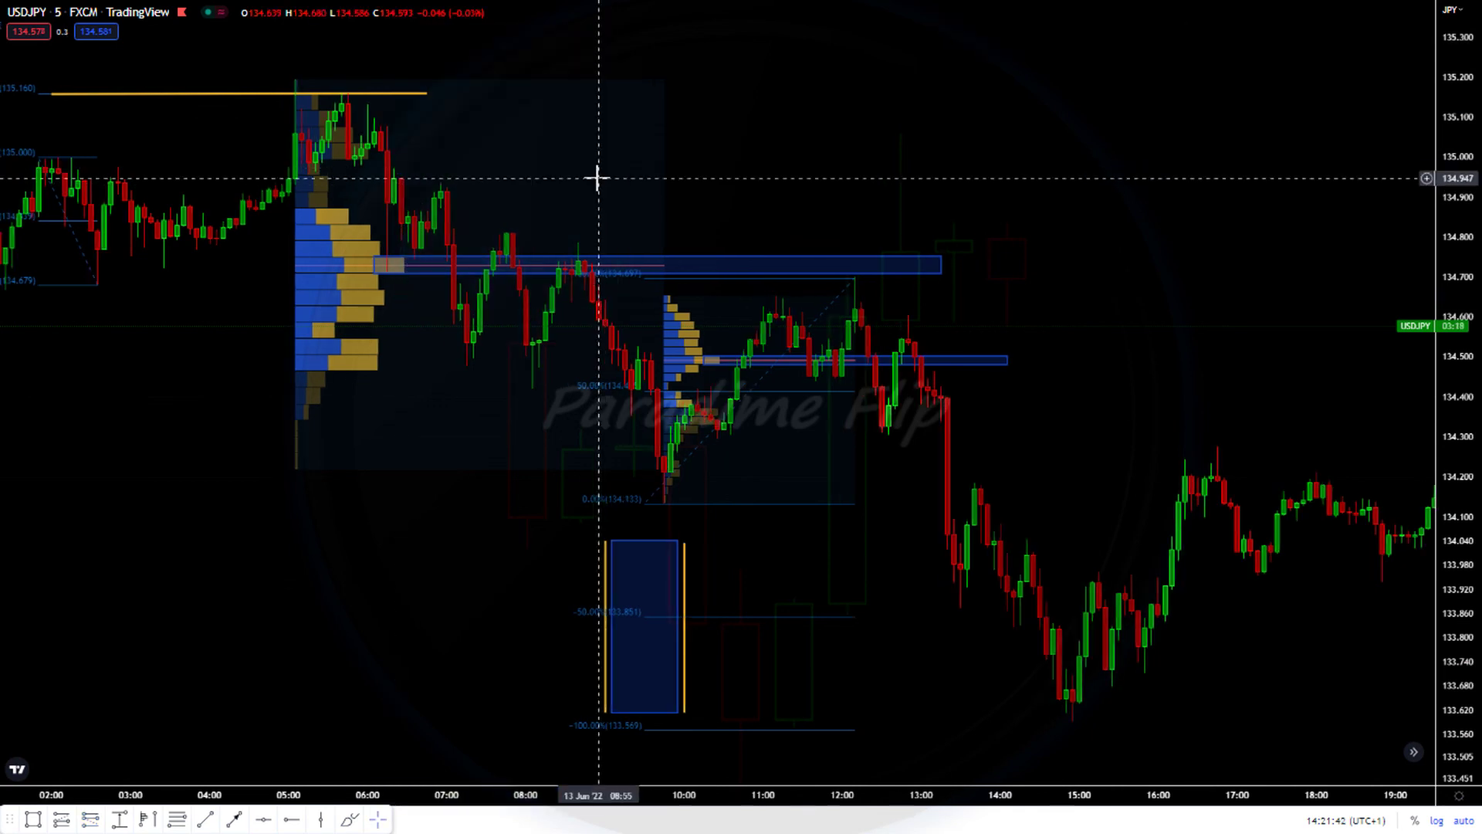
Step: Place a Fibonacci retracement from the 06:20 point at 134.973 down to about 134.71 at 07:40
{"action": "left_click", "coordinate": [184, 821]}
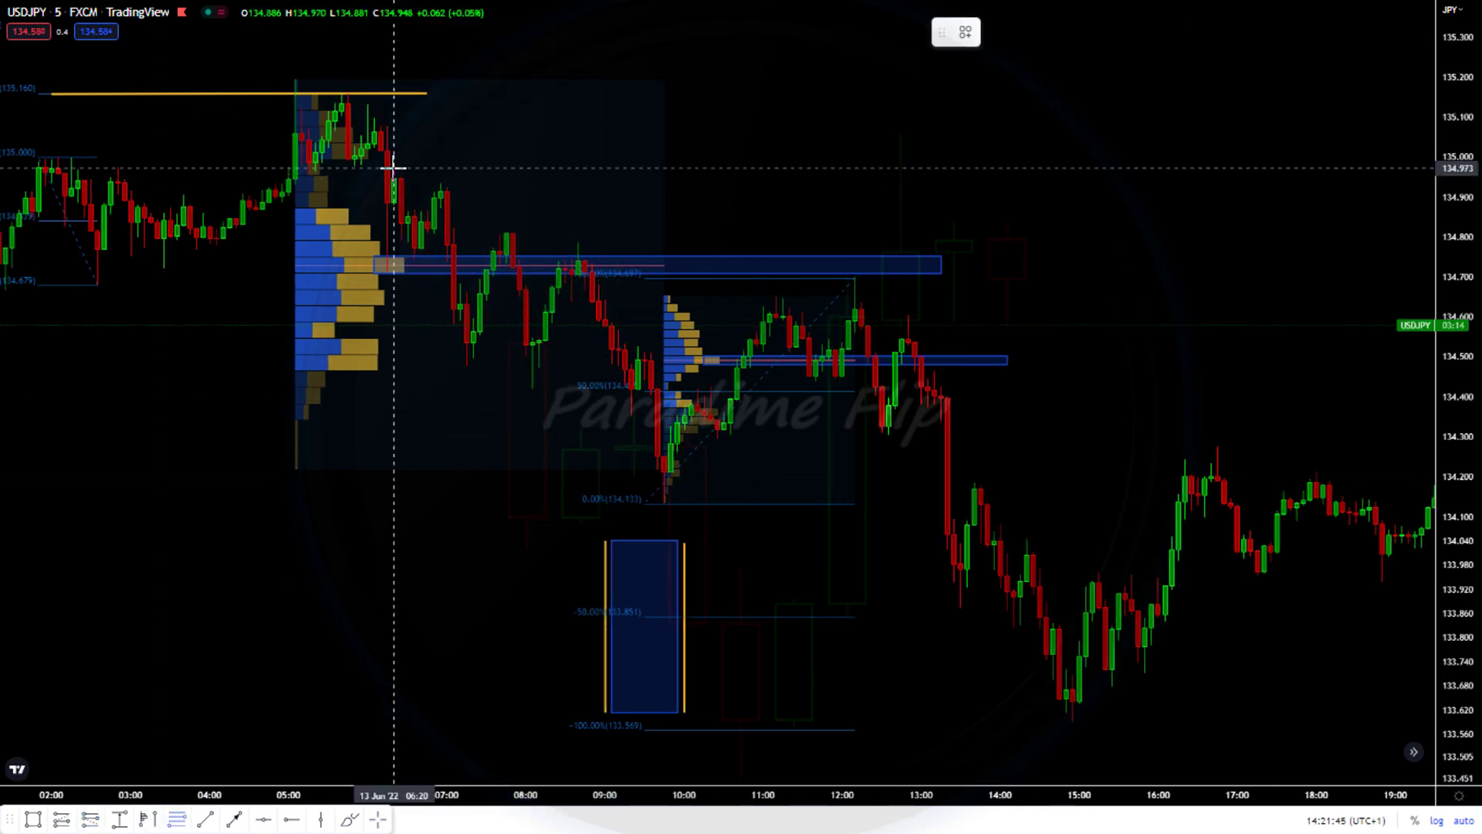
{"action": "left_click", "coordinate": [394, 169]}
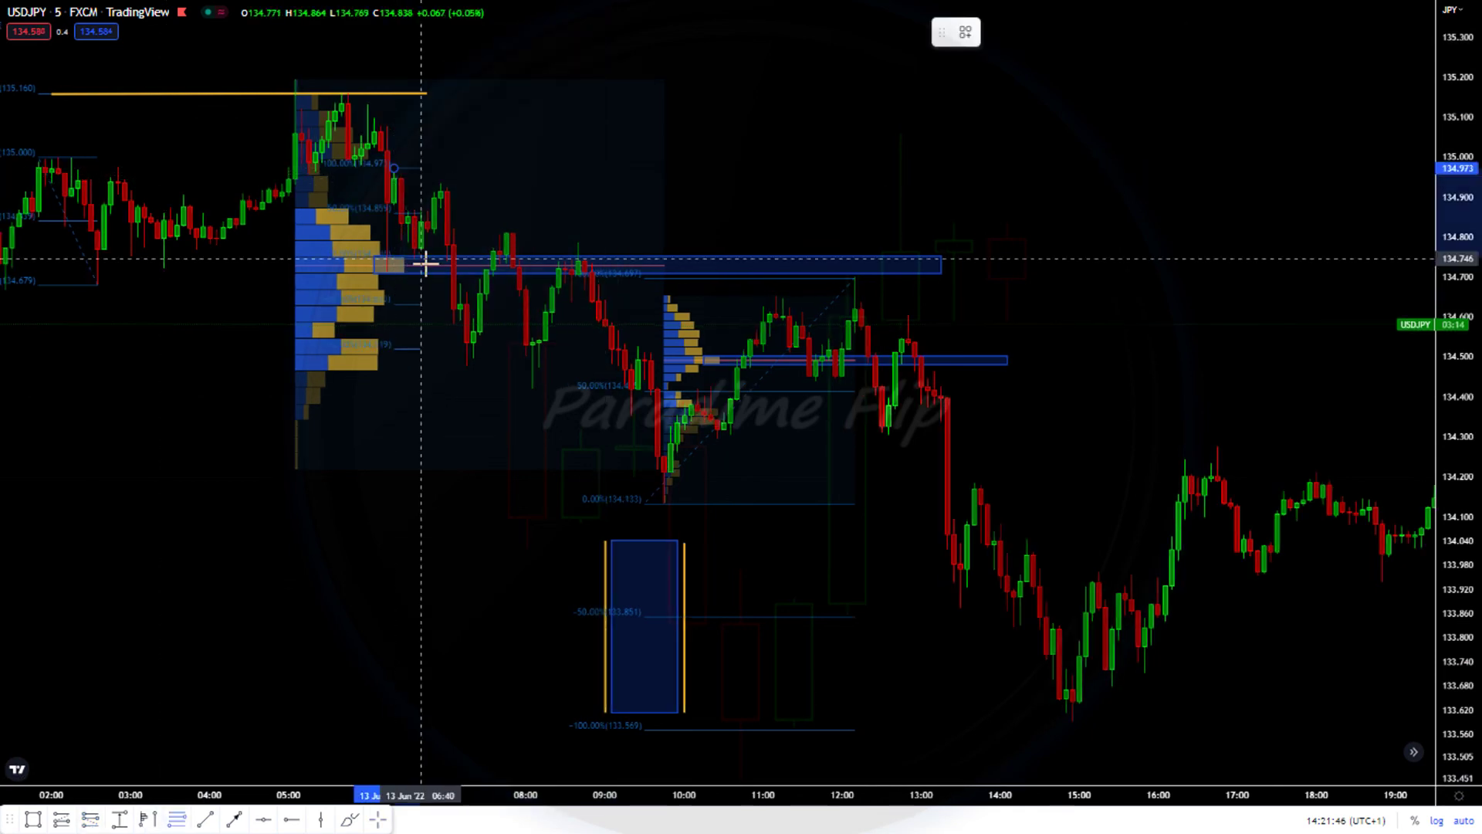
{"action": "left_click", "coordinate": [498, 270]}
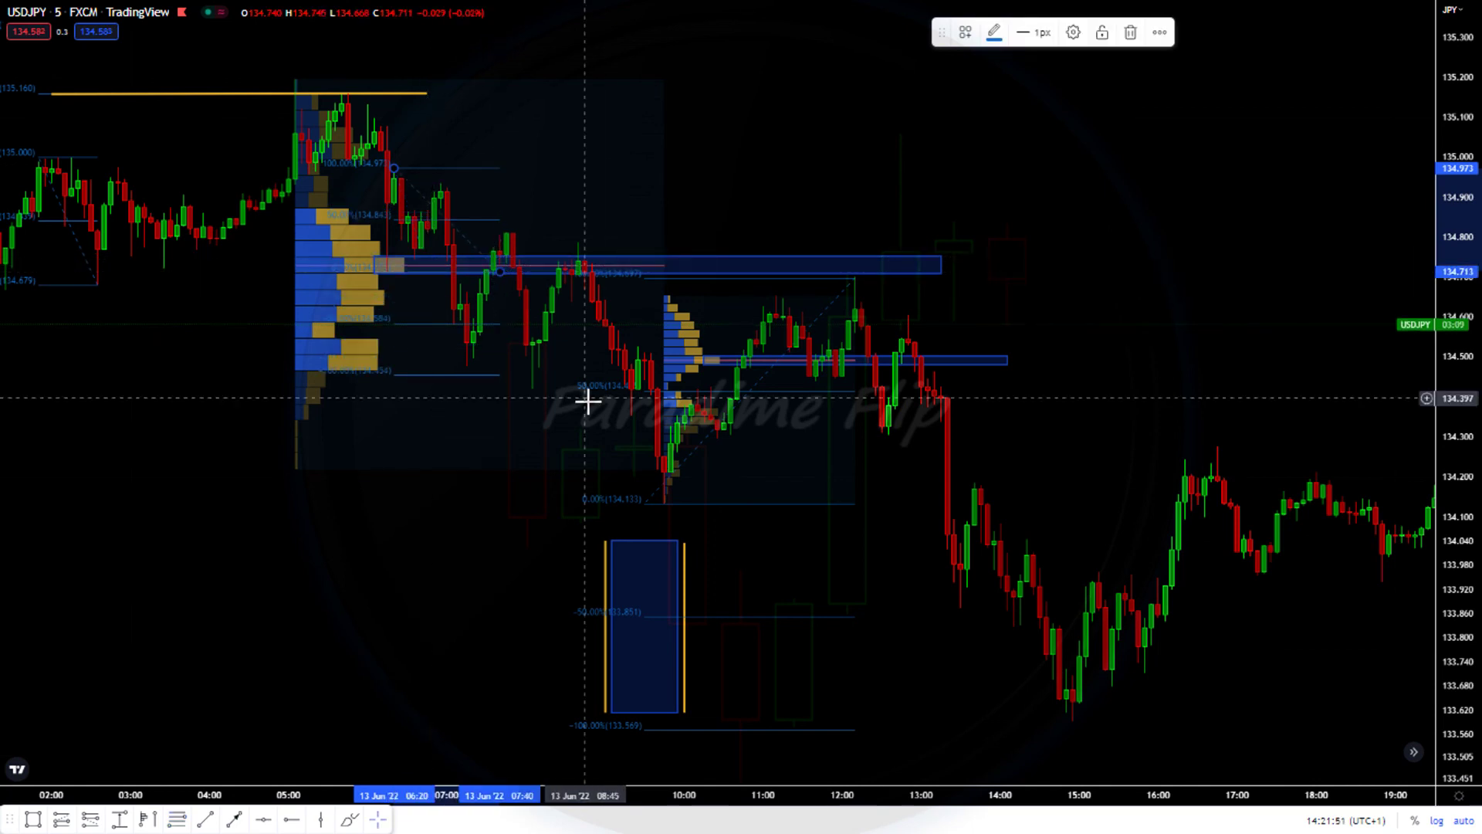
Step: Draw a horizontal trend line along the 06:20 retracement's -100% level near 134.45, from about 07:00 to 08:15
{"action": "left_click", "coordinate": [207, 820]}
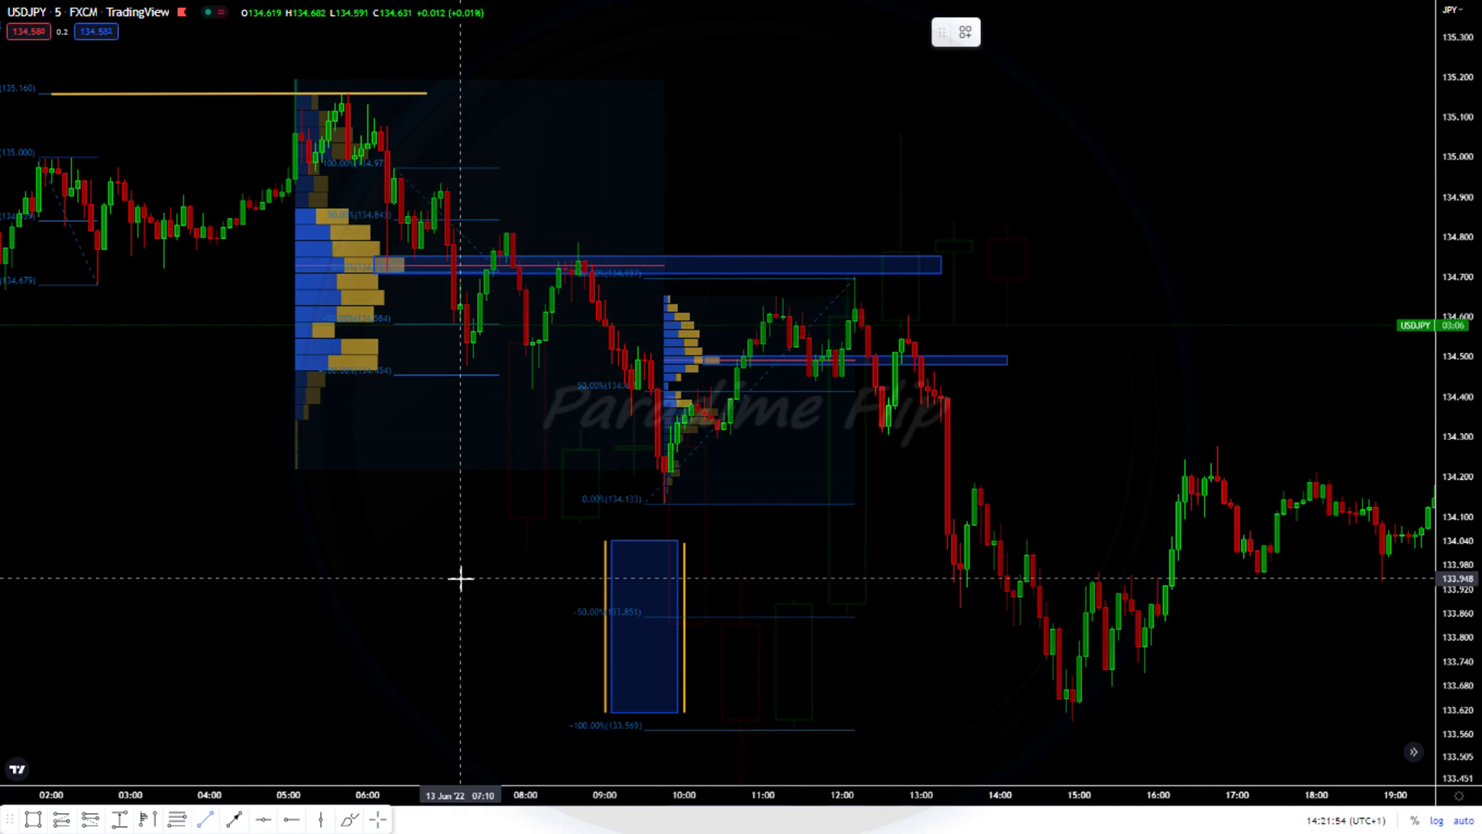
{"action": "left_click", "coordinate": [439, 376]}
{"action": "left_click", "coordinate": [545, 375]}
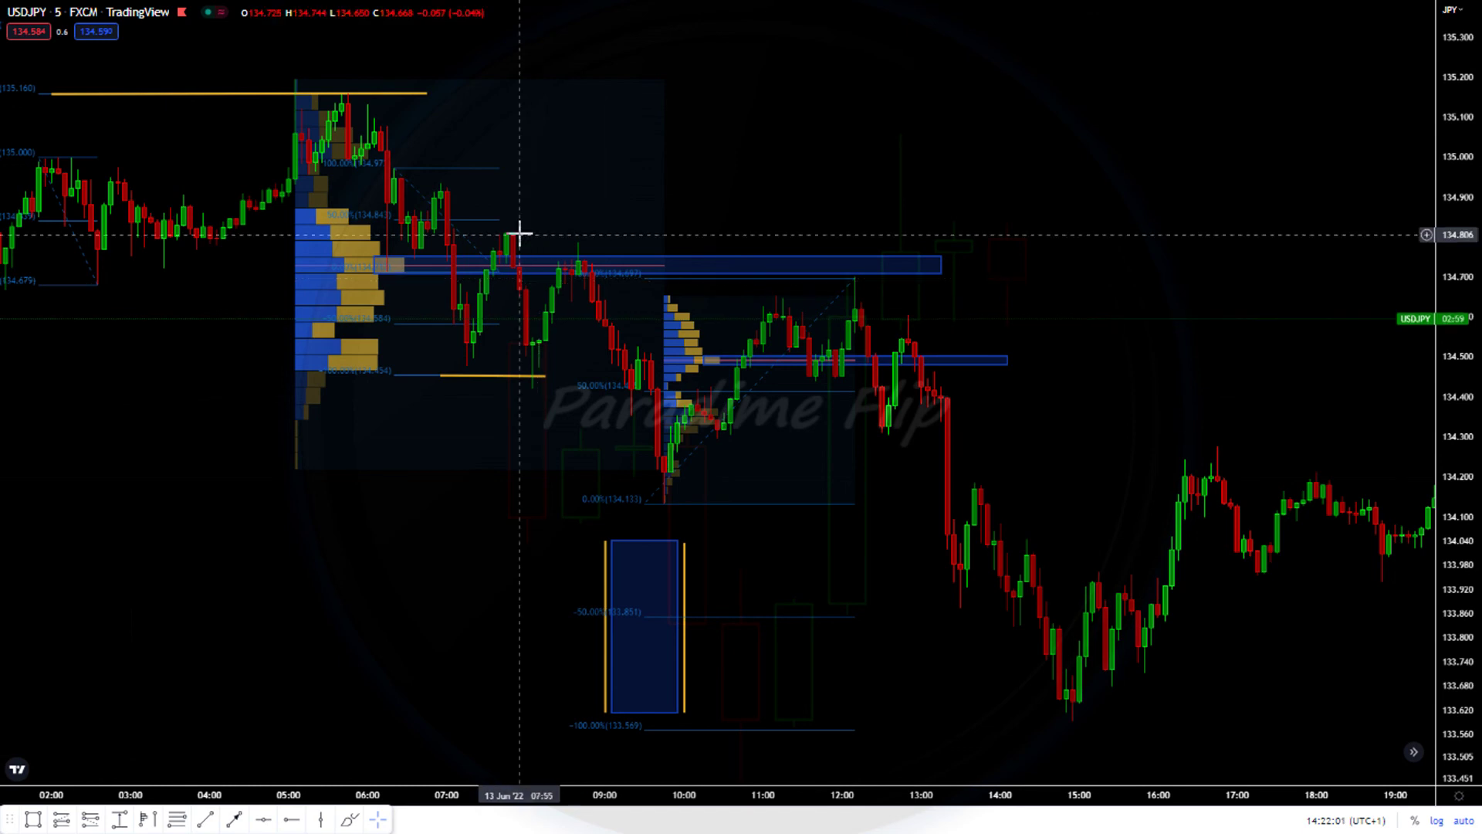
Step: Place a Fibonacci retracement from the 07:55 high at 134.811 down to the 07:00 low at 134.473
{"action": "mouse_move", "coordinate": [506, 340]}
{"action": "left_mouse_down"}
{"action": "mouse_move", "coordinate": [456, 360]}
{"action": "mouse_move", "coordinate": [470, 359]}
{"action": "left_mouse_up"}
{"action": "left_click", "coordinate": [484, 232]}
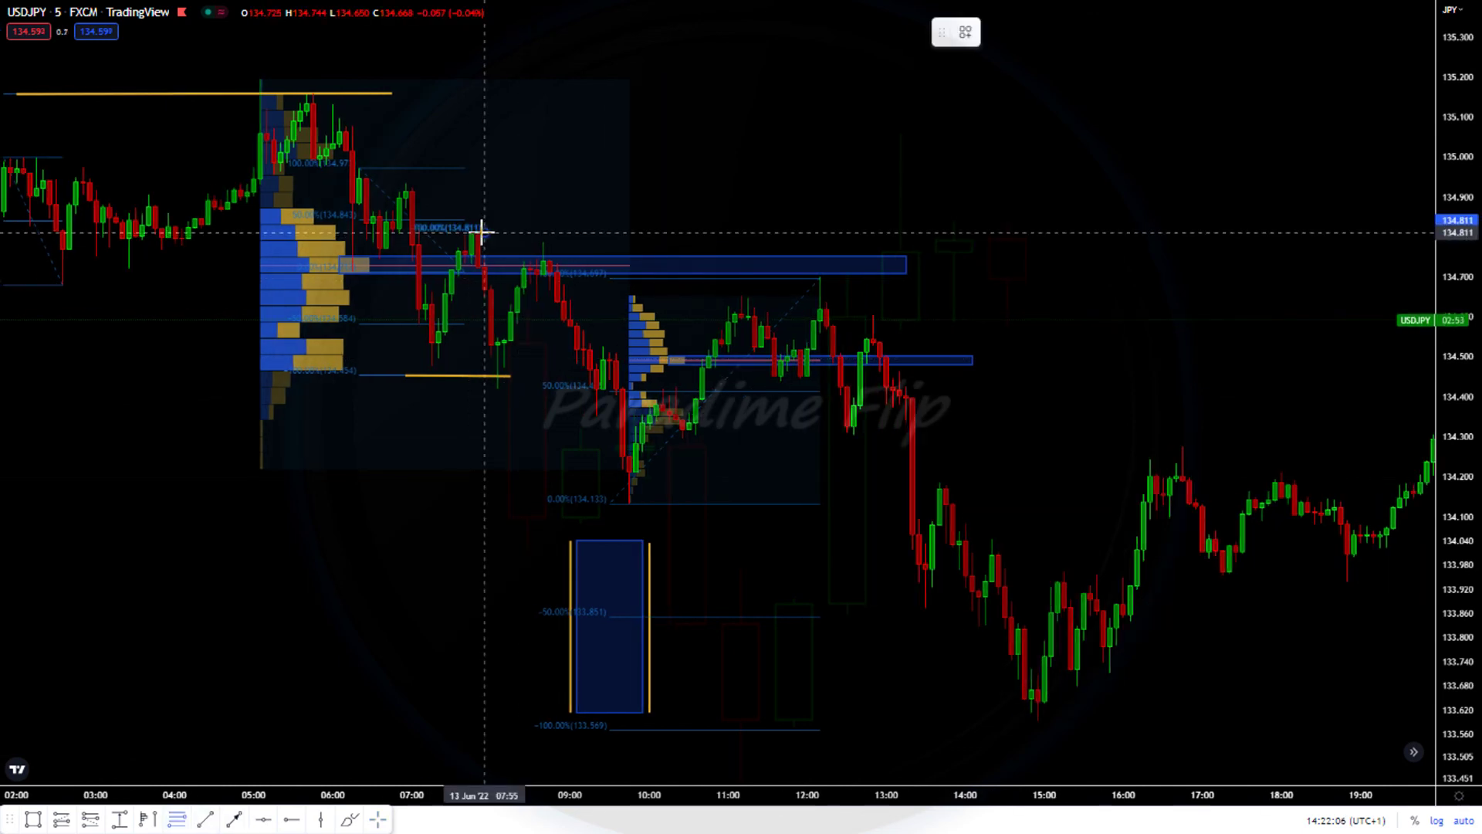
{"action": "left_click", "coordinate": [413, 369]}
Step: Draw a horizontal trend line along the -100% level at 134.134, from 07:40 to about 10:50
{"action": "left_click", "coordinate": [205, 820]}
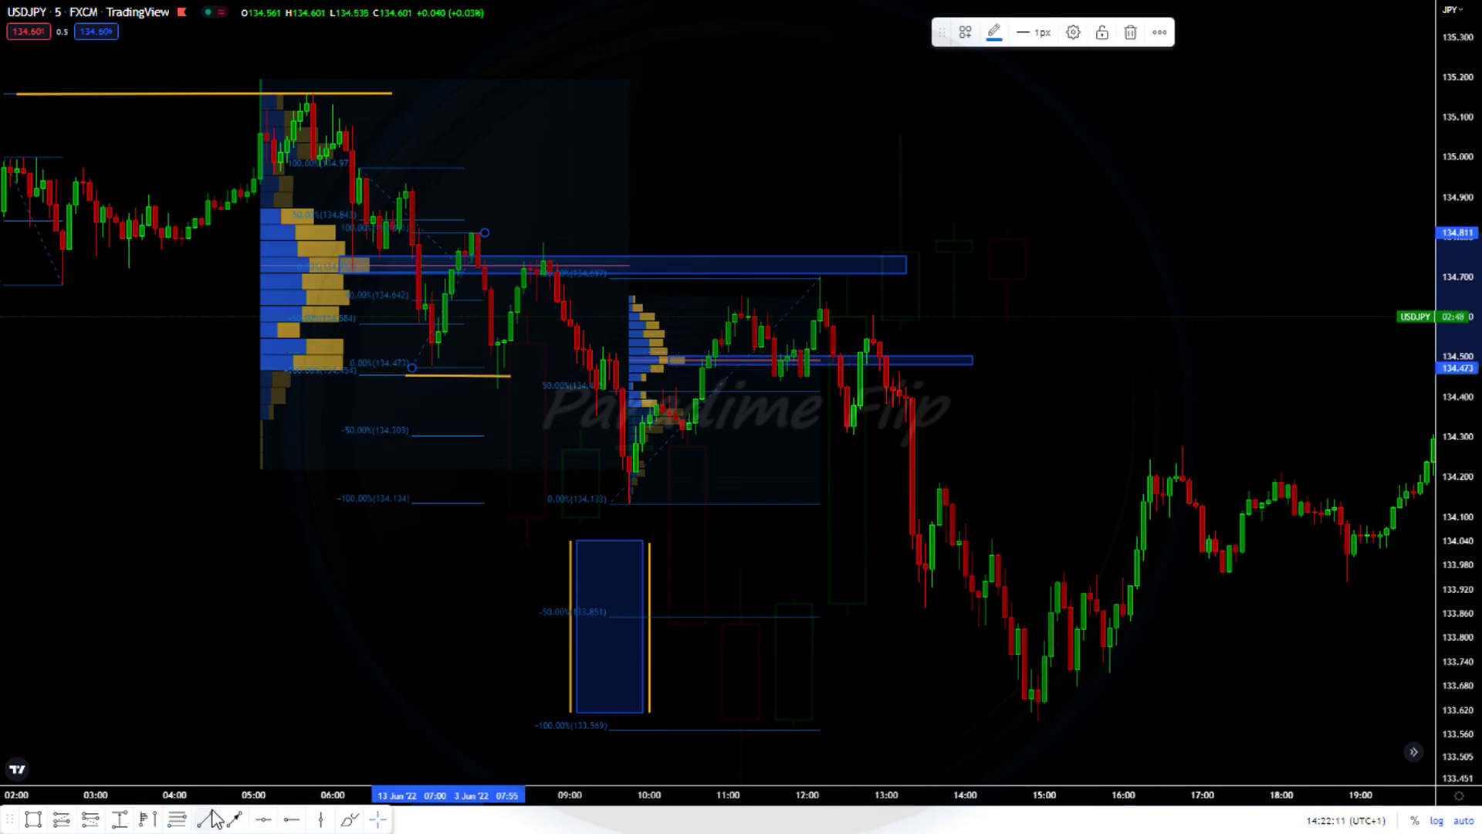
{"action": "left_click", "coordinate": [465, 504]}
{"action": "left_click", "coordinate": [712, 504]}
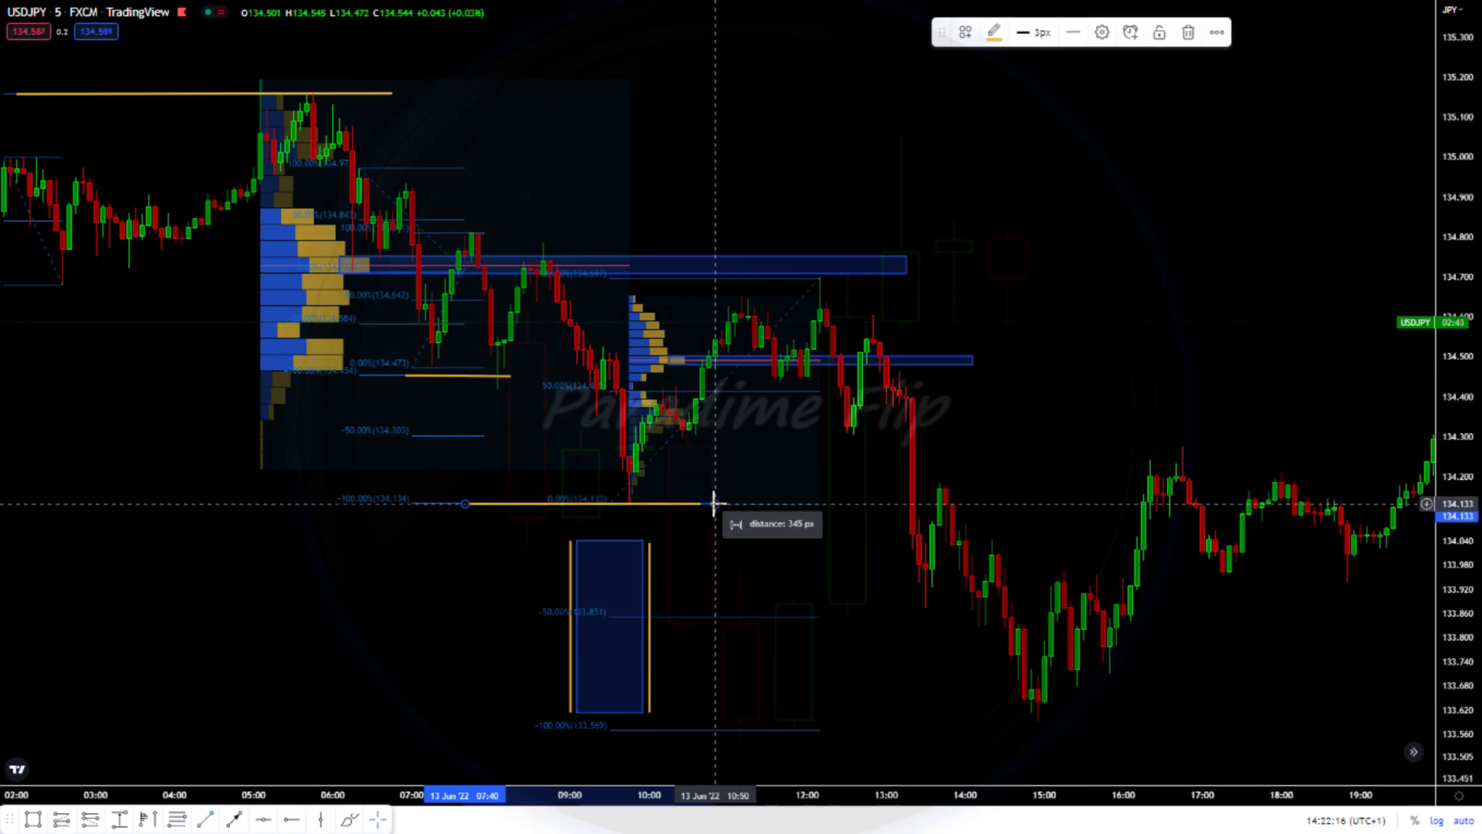
Step: Place a Fibonacci retracement from the 13:45 high at 134.185 down to 133.877 at 13:10
{"action": "left_click_drag", "start_coordinate": [899, 634], "coordinate": [770, 634]}
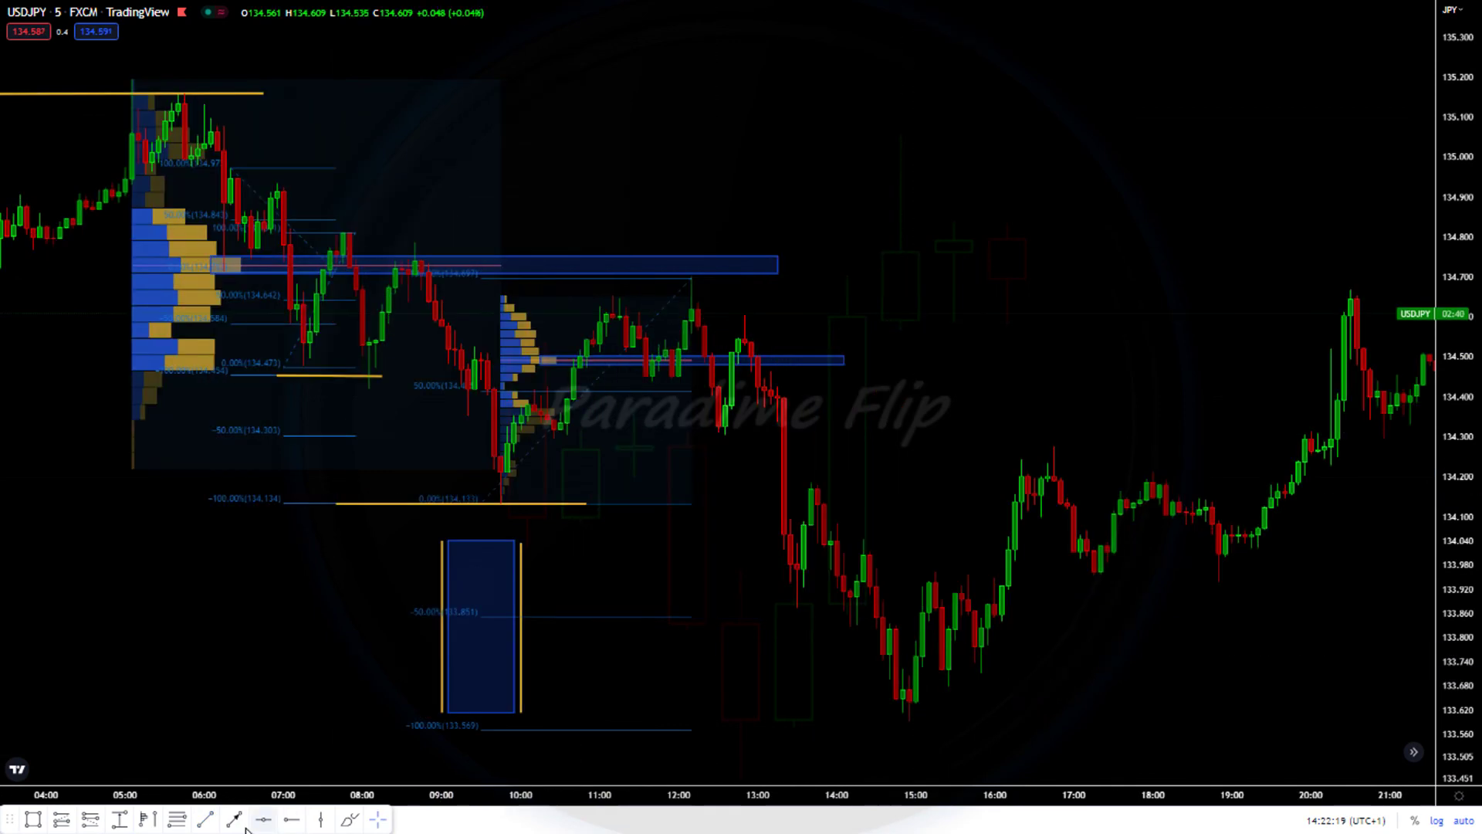
{"action": "left_click", "coordinate": [817, 484]}
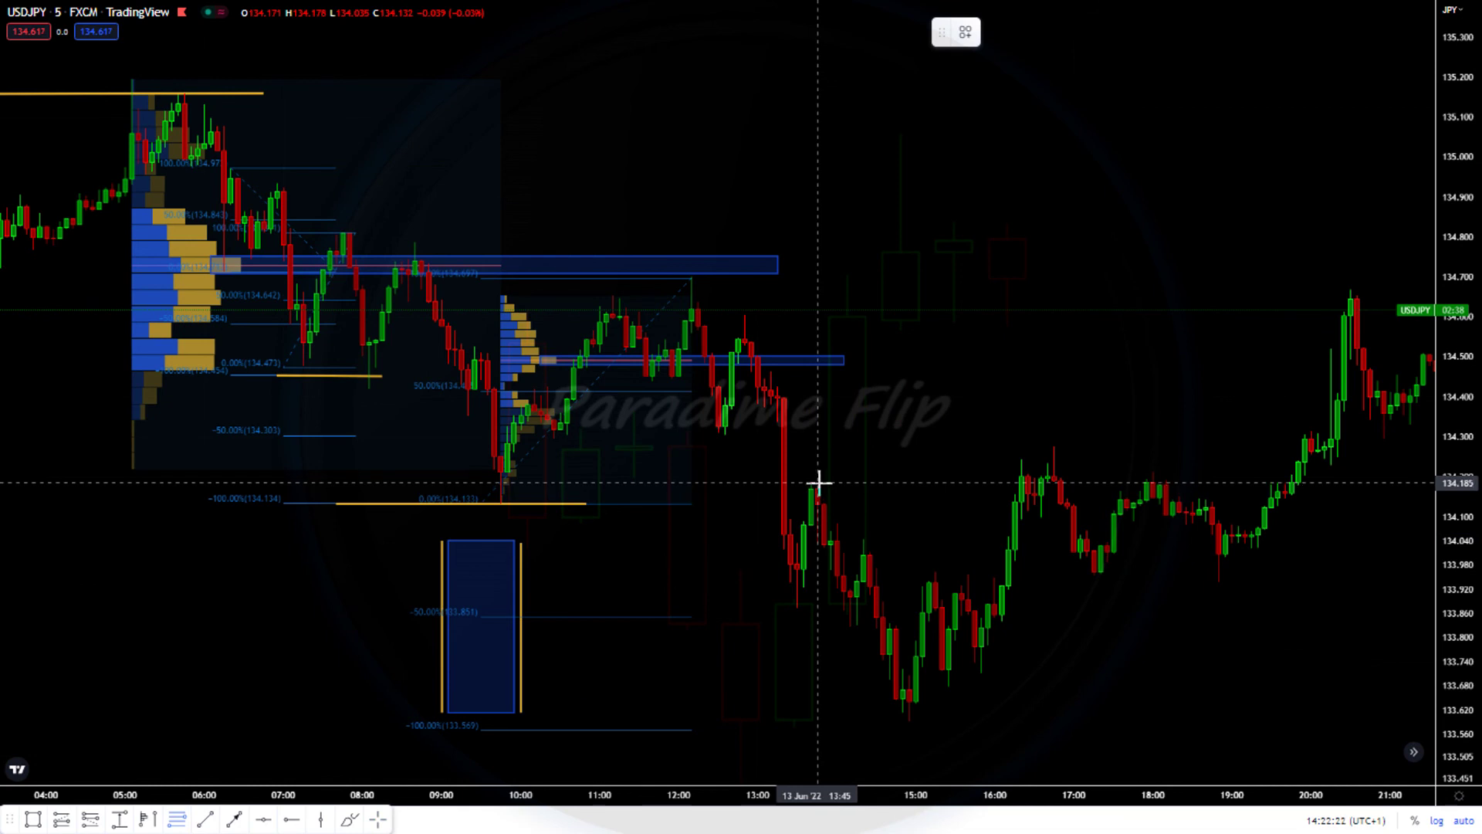
{"action": "left_click", "coordinate": [770, 608]}
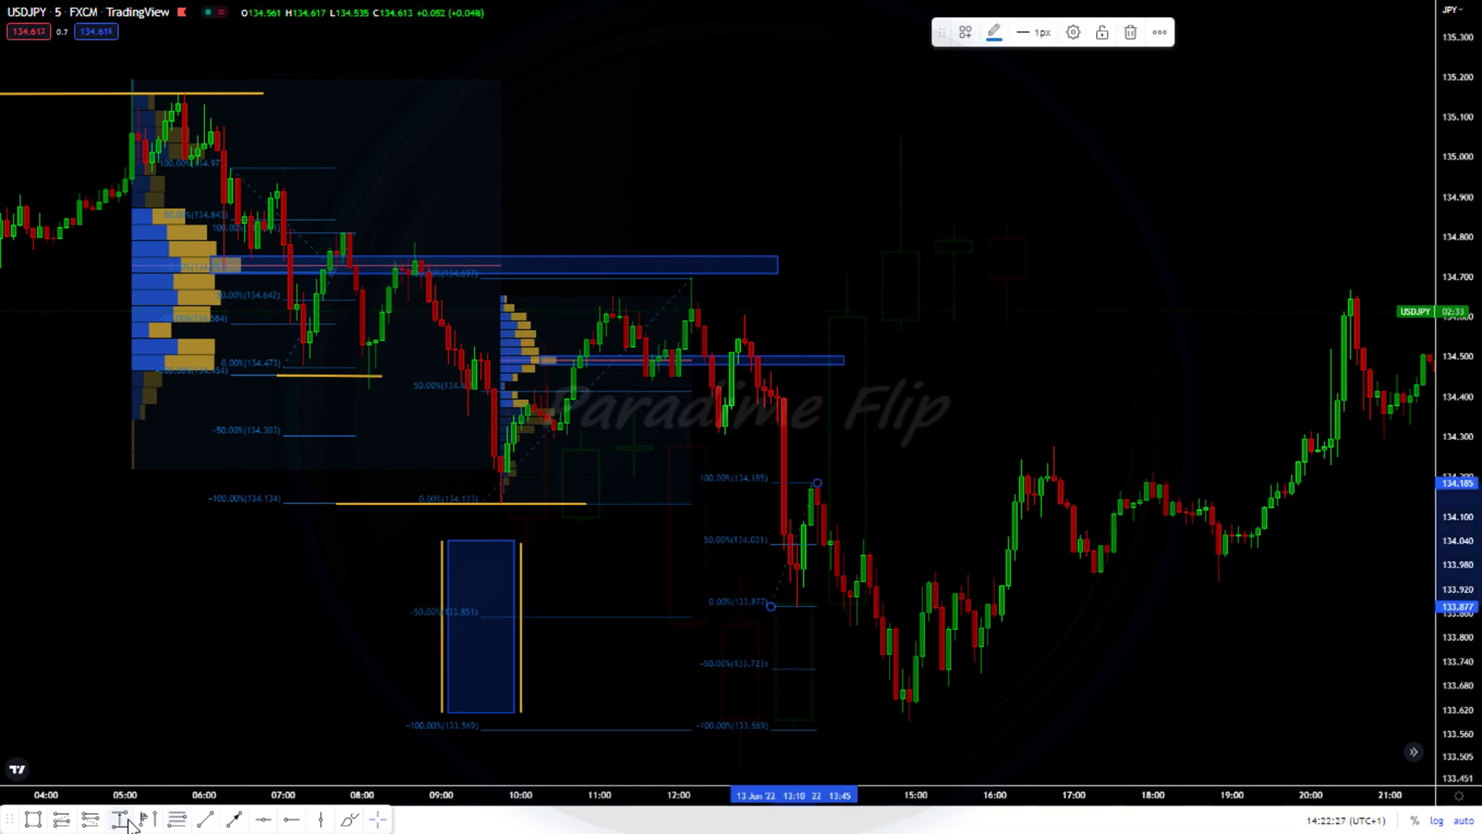
Step: Draw a thin rectangle around the -100% level at 133.569, spanning 13:40 to 16:10
{"action": "key", "text": "Escape"}
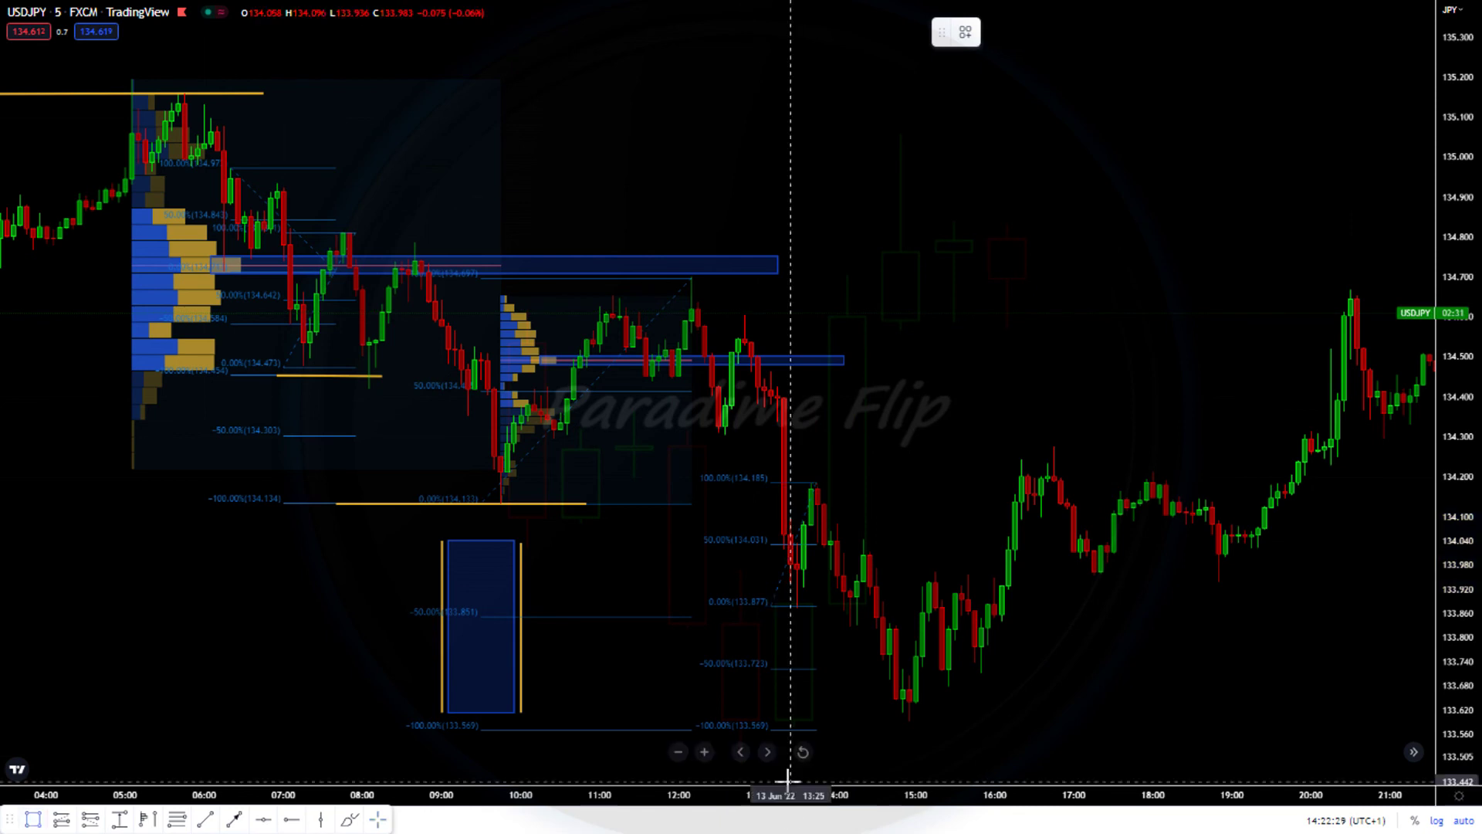
{"action": "left_click_drag", "start_coordinate": [814, 727], "coordinate": [1008, 730]}
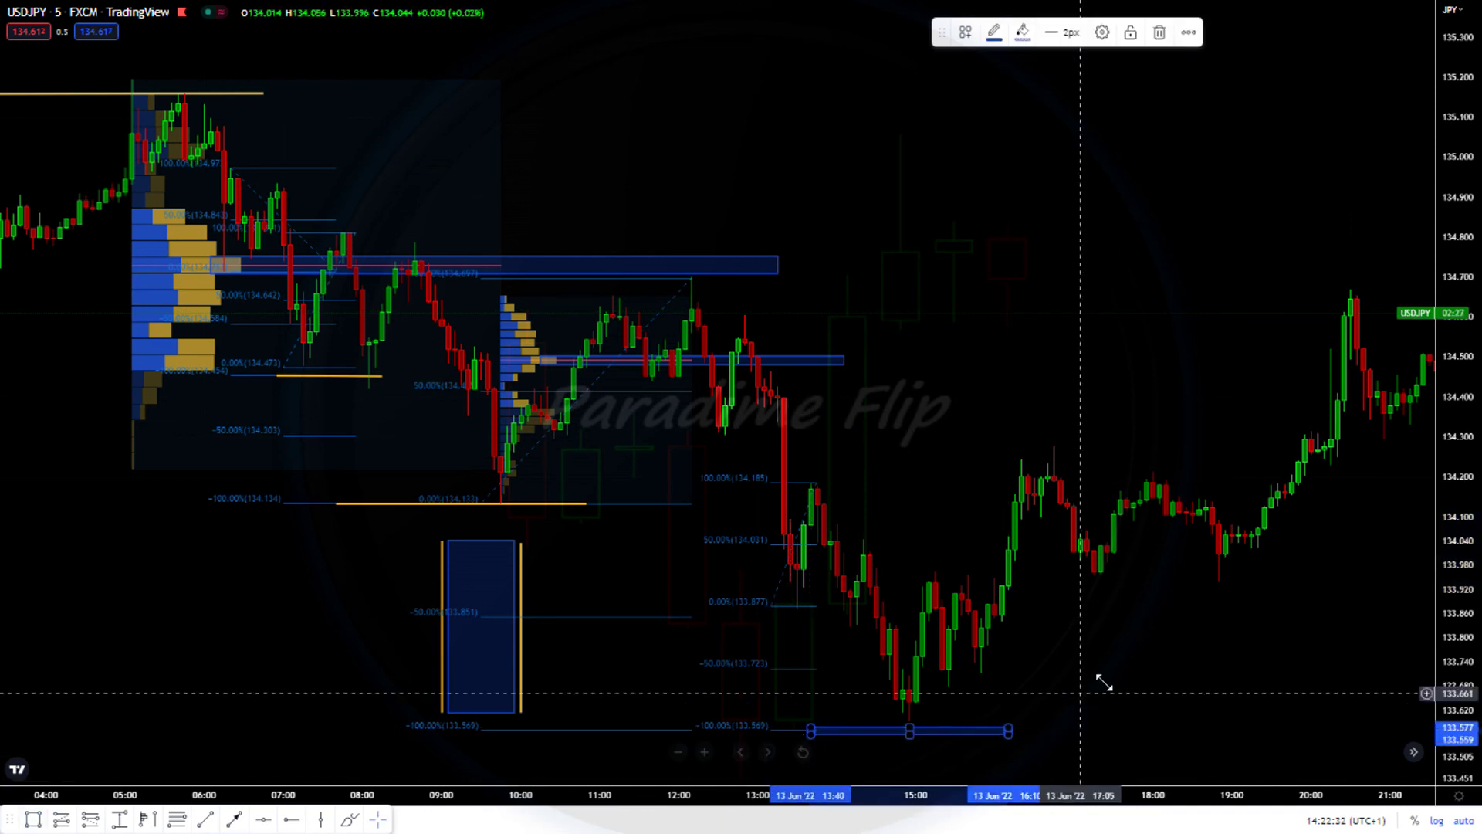
{"action": "key", "text": "Escape"}
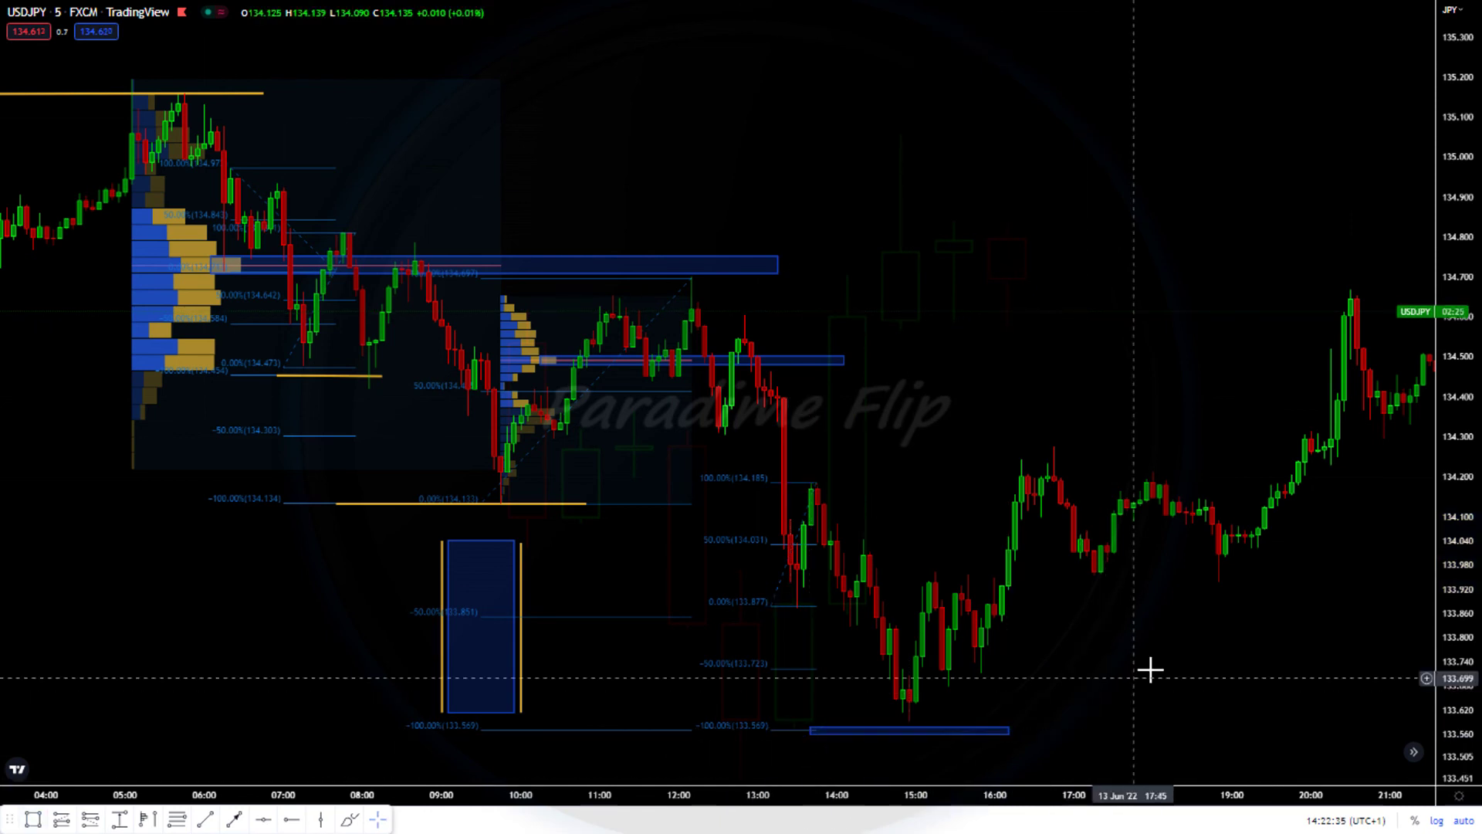
Step: Place a Fibonacci retracement from the 15:35 low at 133.679 up to the high at 133.964 near 15:00
{"action": "left_click_drag", "start_coordinate": [1149, 669], "coordinate": [1032, 672]}
{"action": "key", "text": "alt+f"}
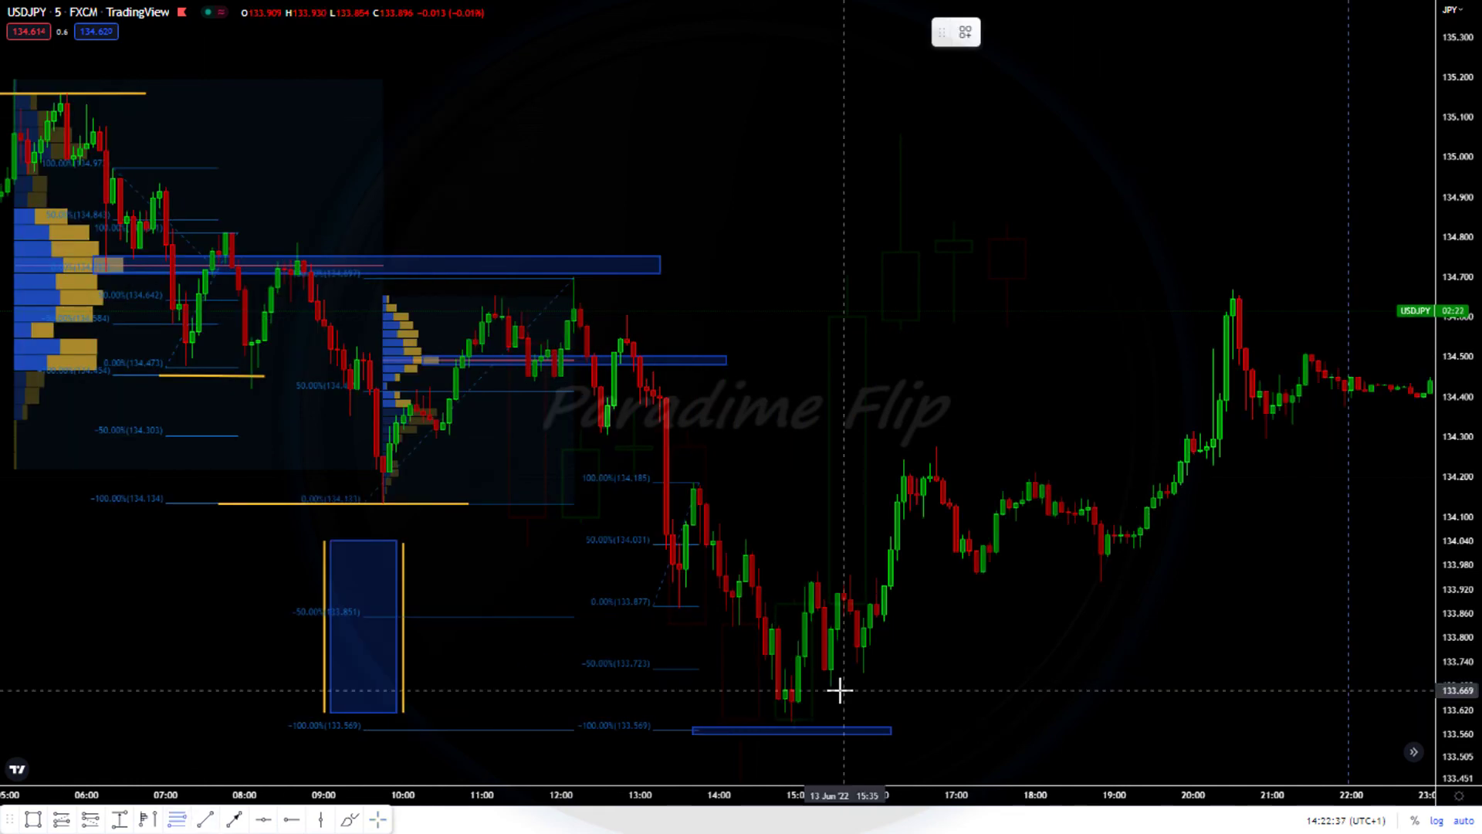
{"action": "left_click", "coordinate": [838, 687]}
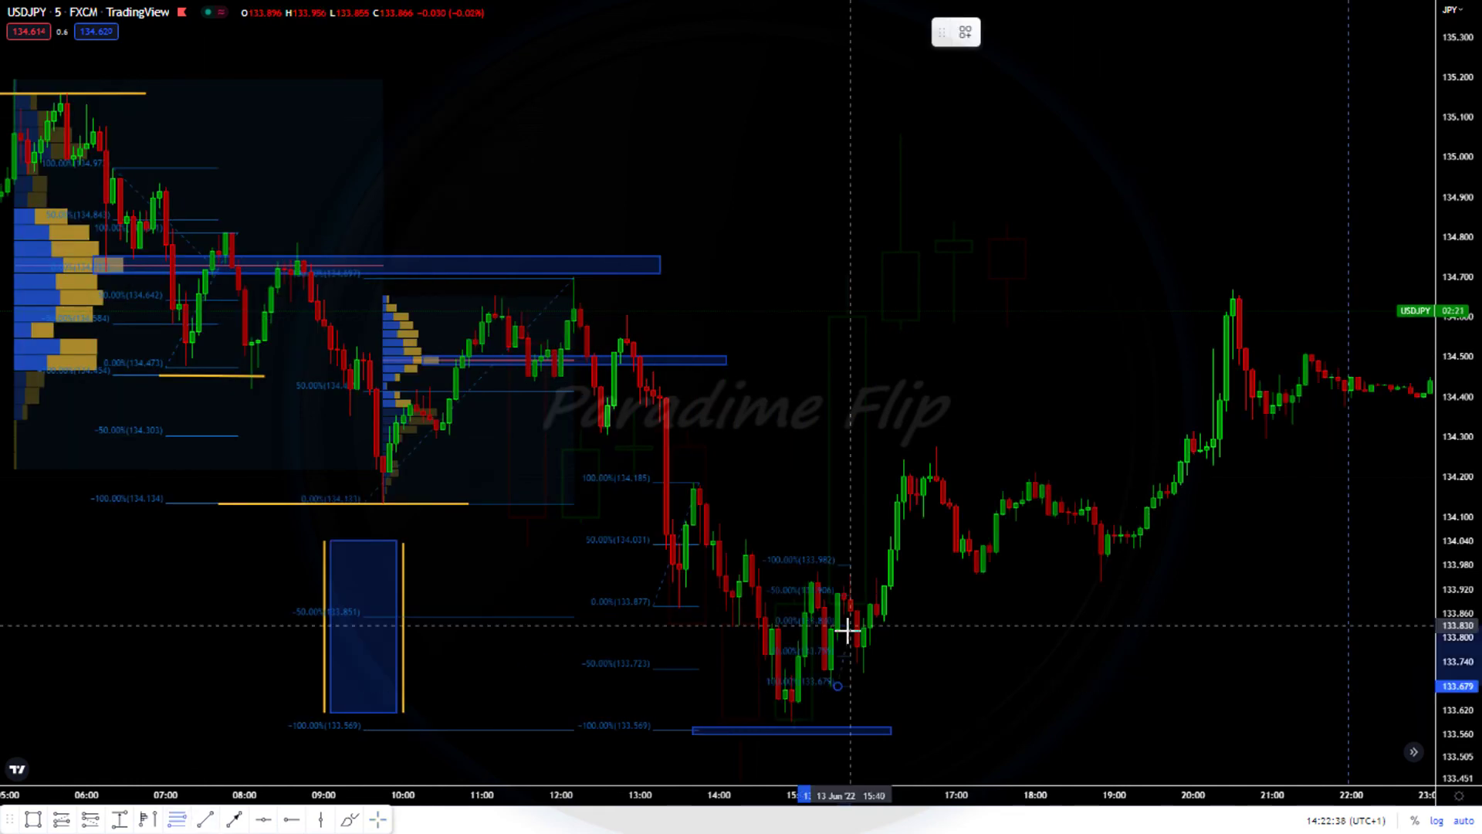
{"action": "left_click", "coordinate": [792, 571]}
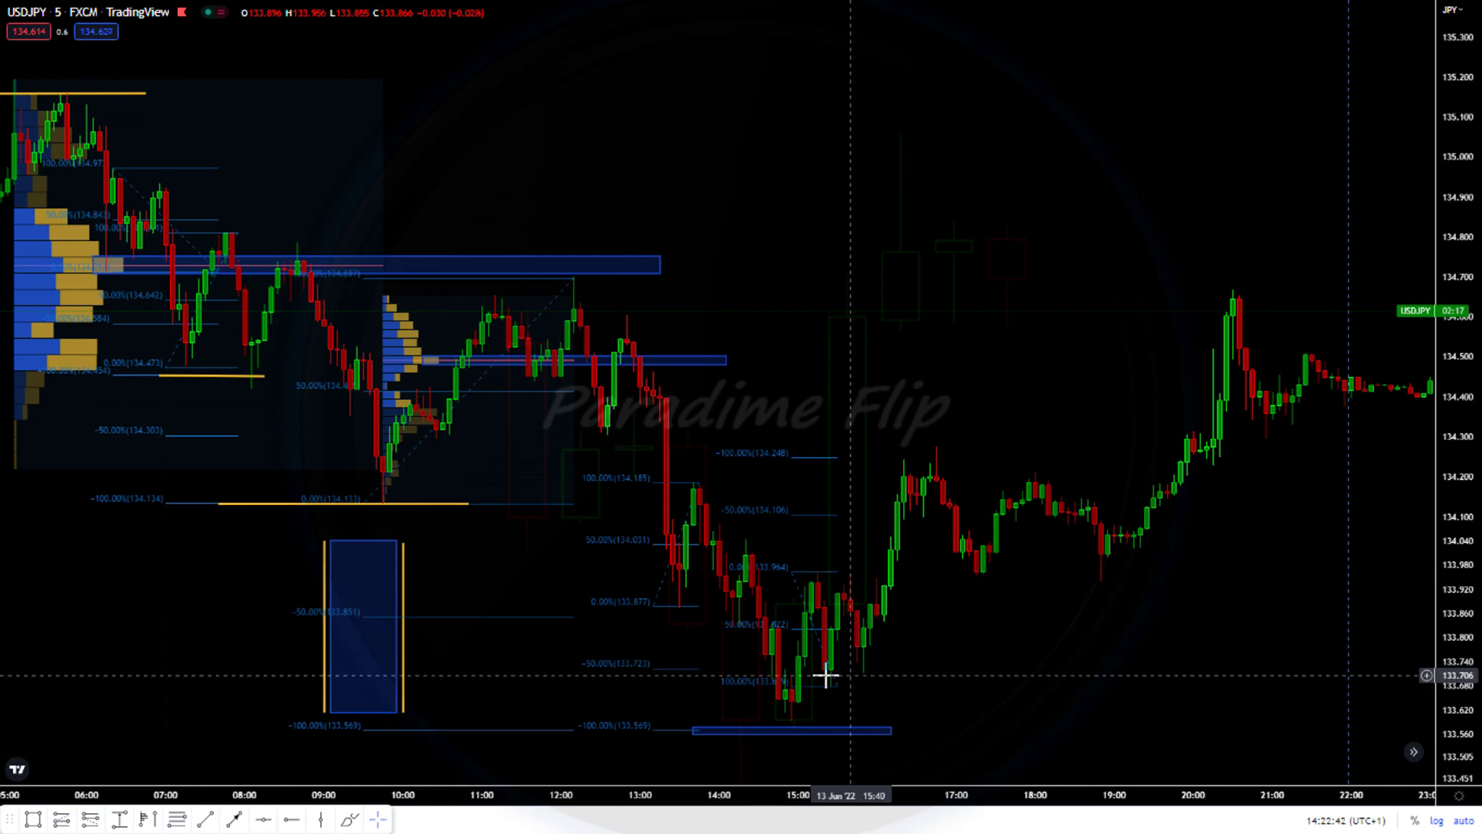
Step: Draw a horizontal trend line along the upward -100% level at 134.248, from 15:10 to about 17:00
{"action": "left_click", "coordinate": [206, 819]}
{"action": "left_click", "coordinate": [812, 459]}
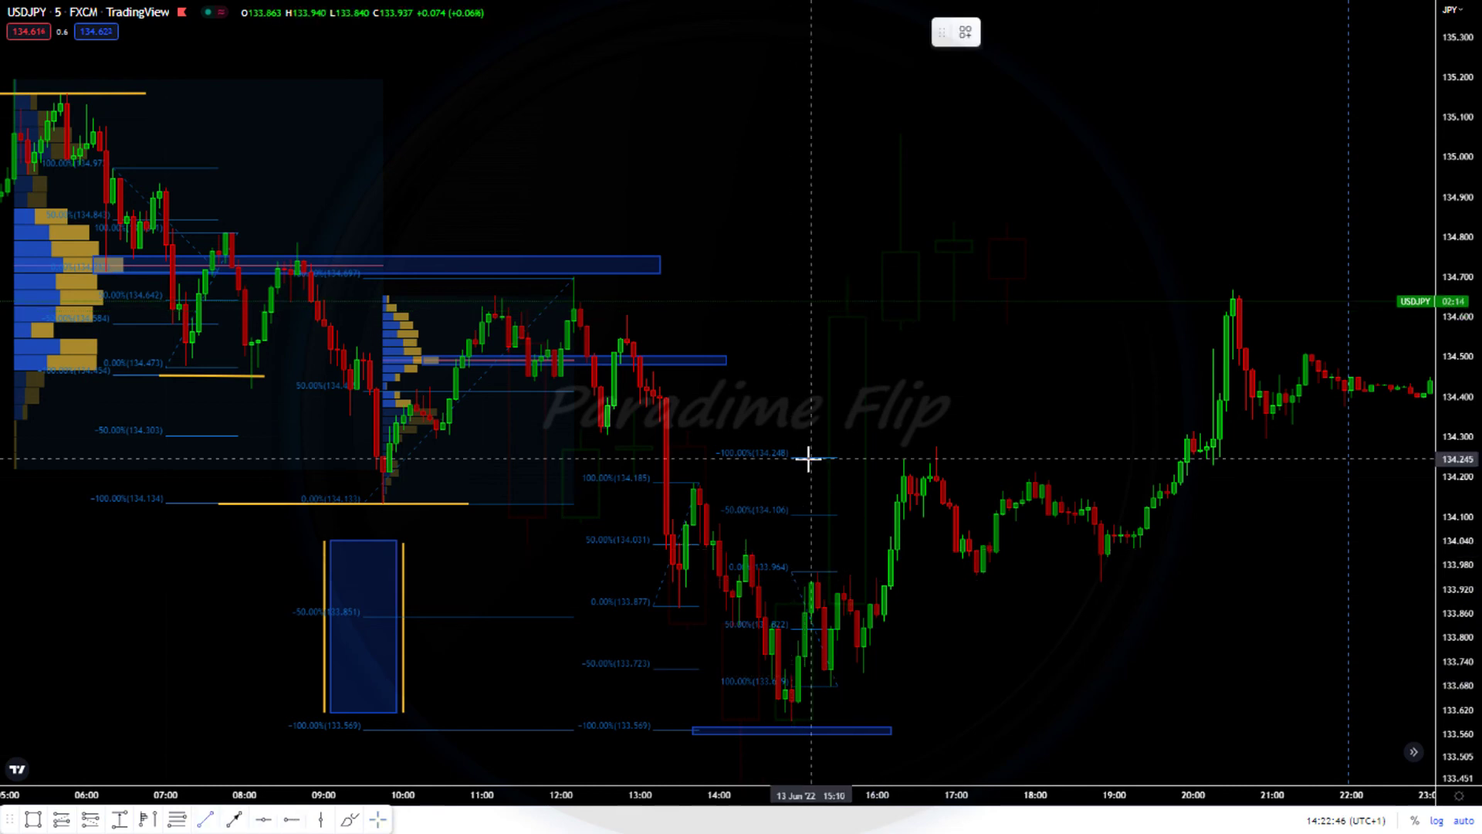
{"action": "left_click", "coordinate": [961, 457]}
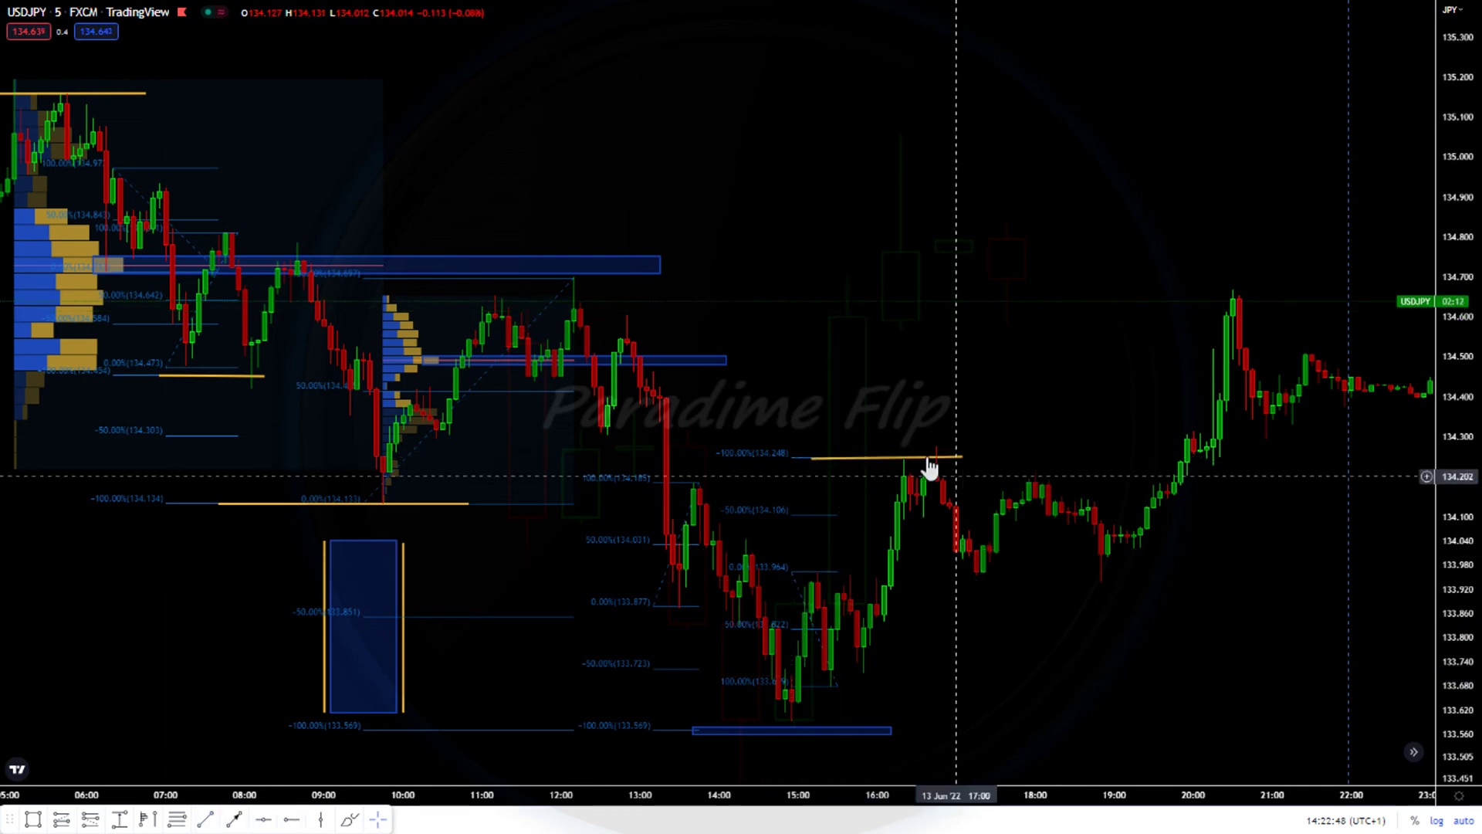
Step: Place a Fibonacci retracement between 134.272 at 16:25 and 133.944, stretching its lower anchor to 19:05
{"action": "left_click", "coordinate": [177, 820]}
{"action": "left_click", "coordinate": [976, 577]}
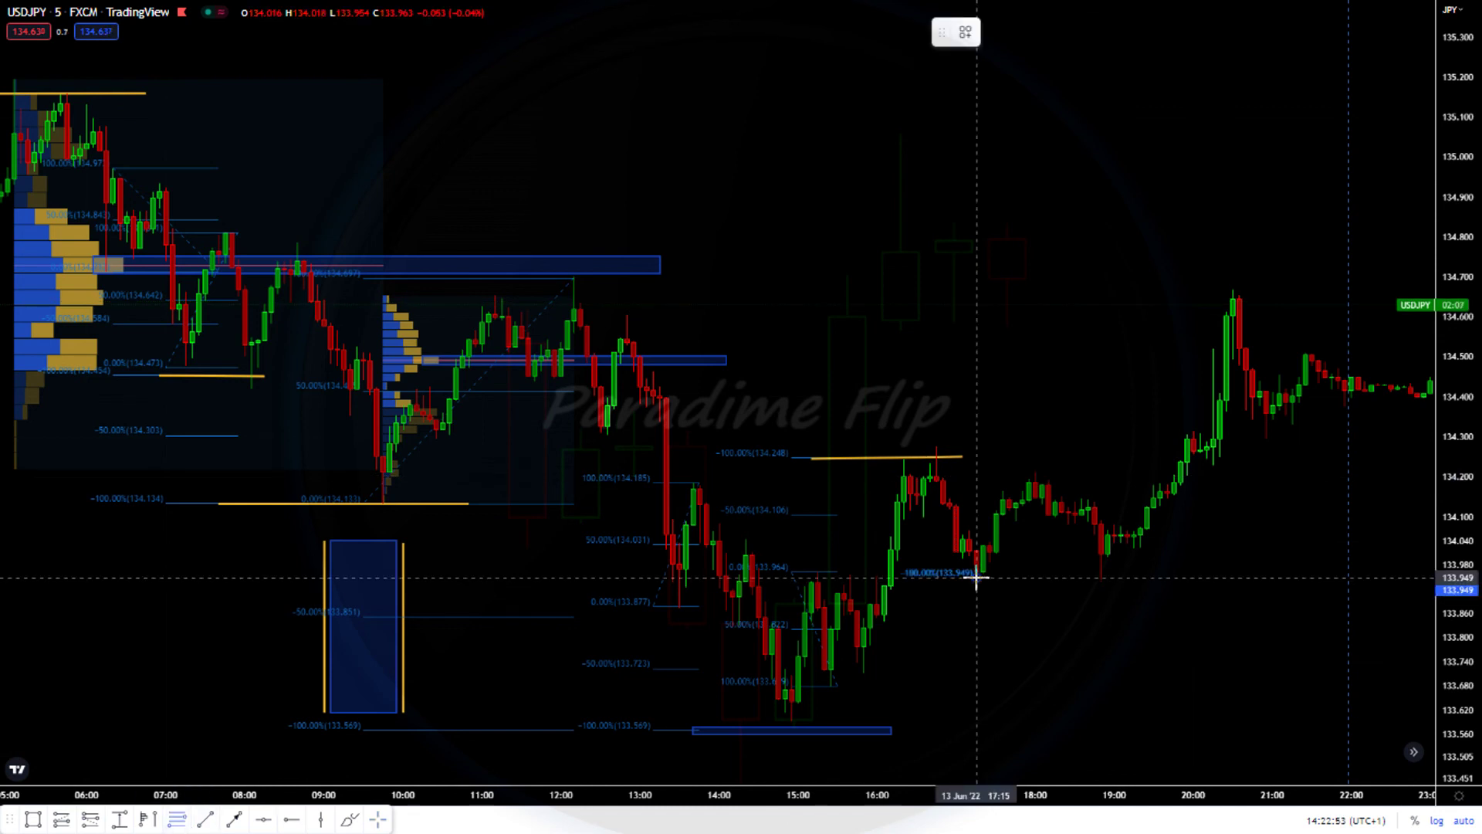
{"action": "left_click", "coordinate": [911, 448]}
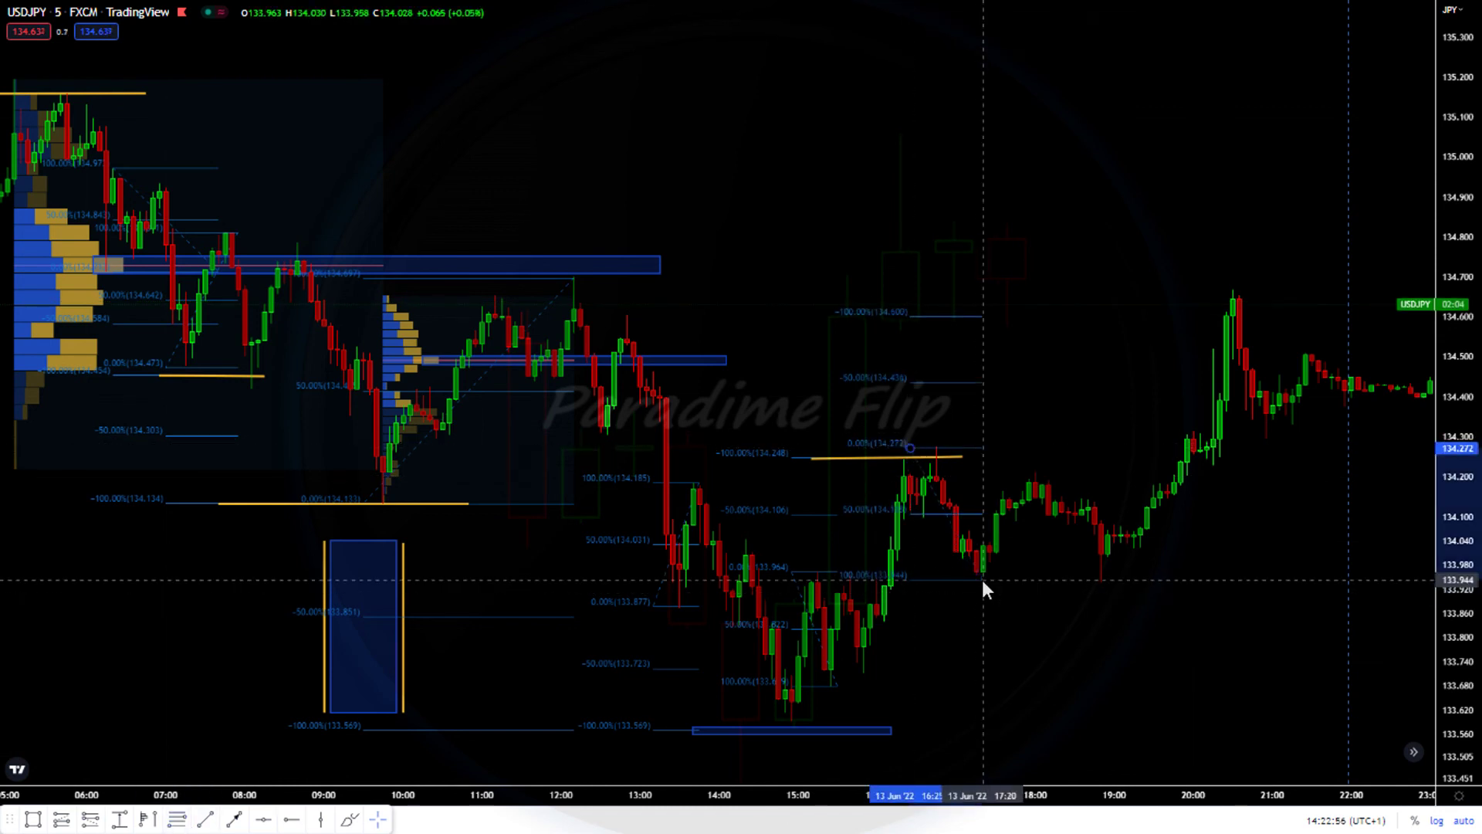
{"action": "left_click_drag", "start_coordinate": [982, 580], "coordinate": [1121, 579]}
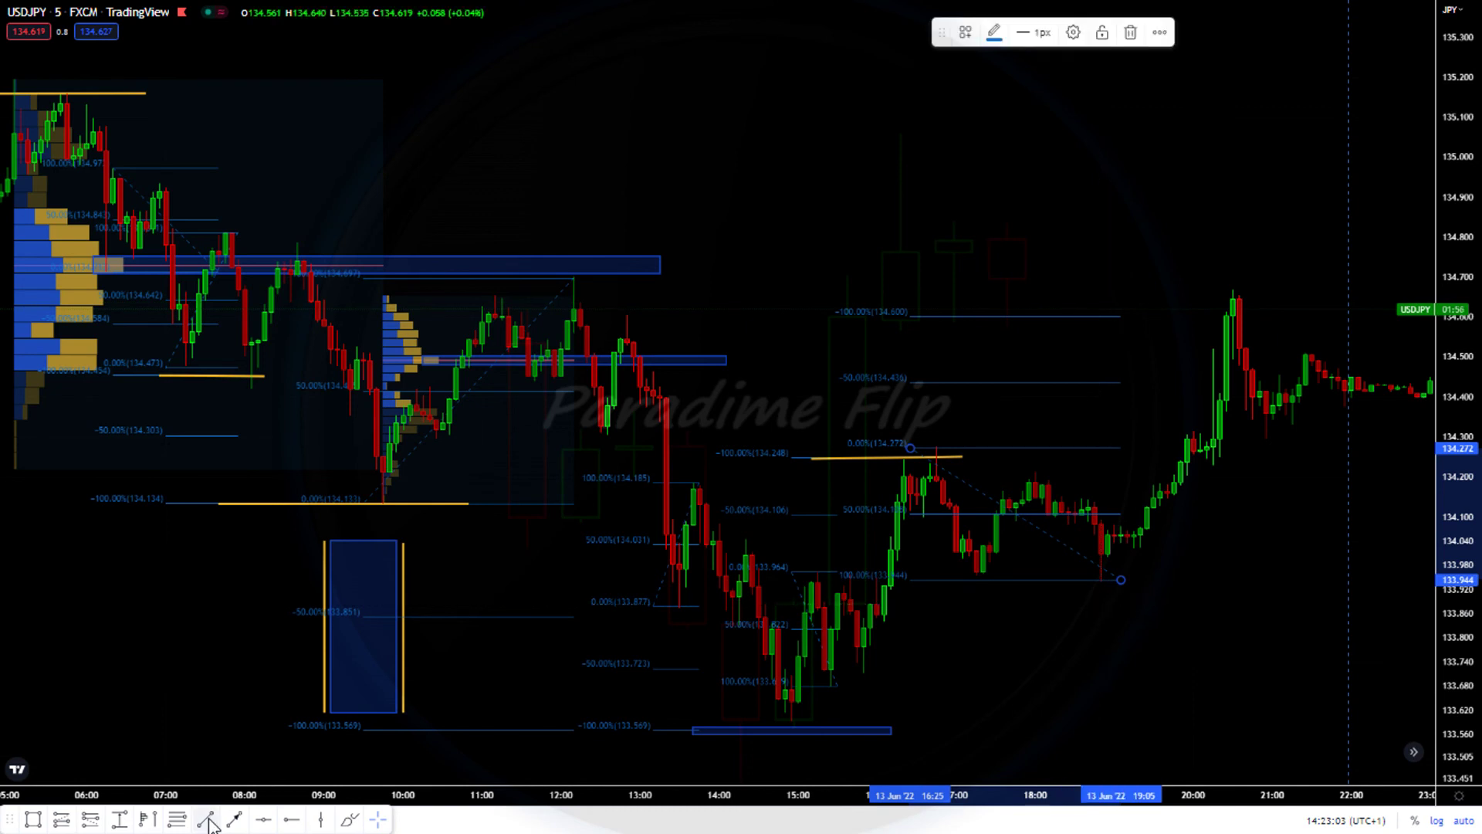
Step: Shift the newest retracement to end at 20:10 at 133.941, and draw a trend line along its -100% level near 134.597
{"action": "mouse_move", "coordinate": [1108, 317]}
{"action": "left_mouse_down"}
{"action": "mouse_move", "coordinate": [1252, 321]}
{"action": "mouse_move", "coordinate": [1188, 330]}
{"action": "left_mouse_up"}
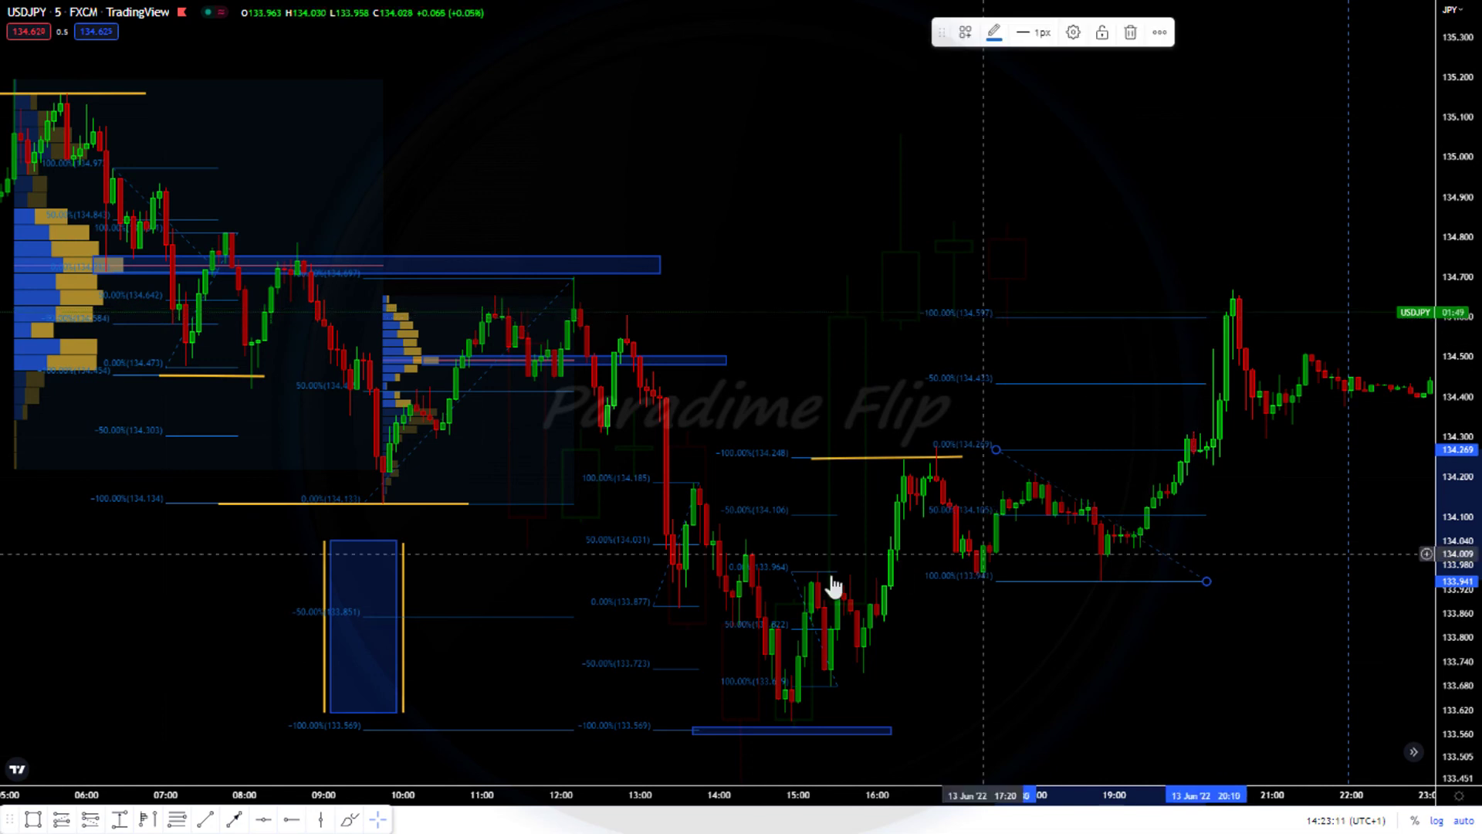
{"action": "left_click", "coordinate": [333, 722]}
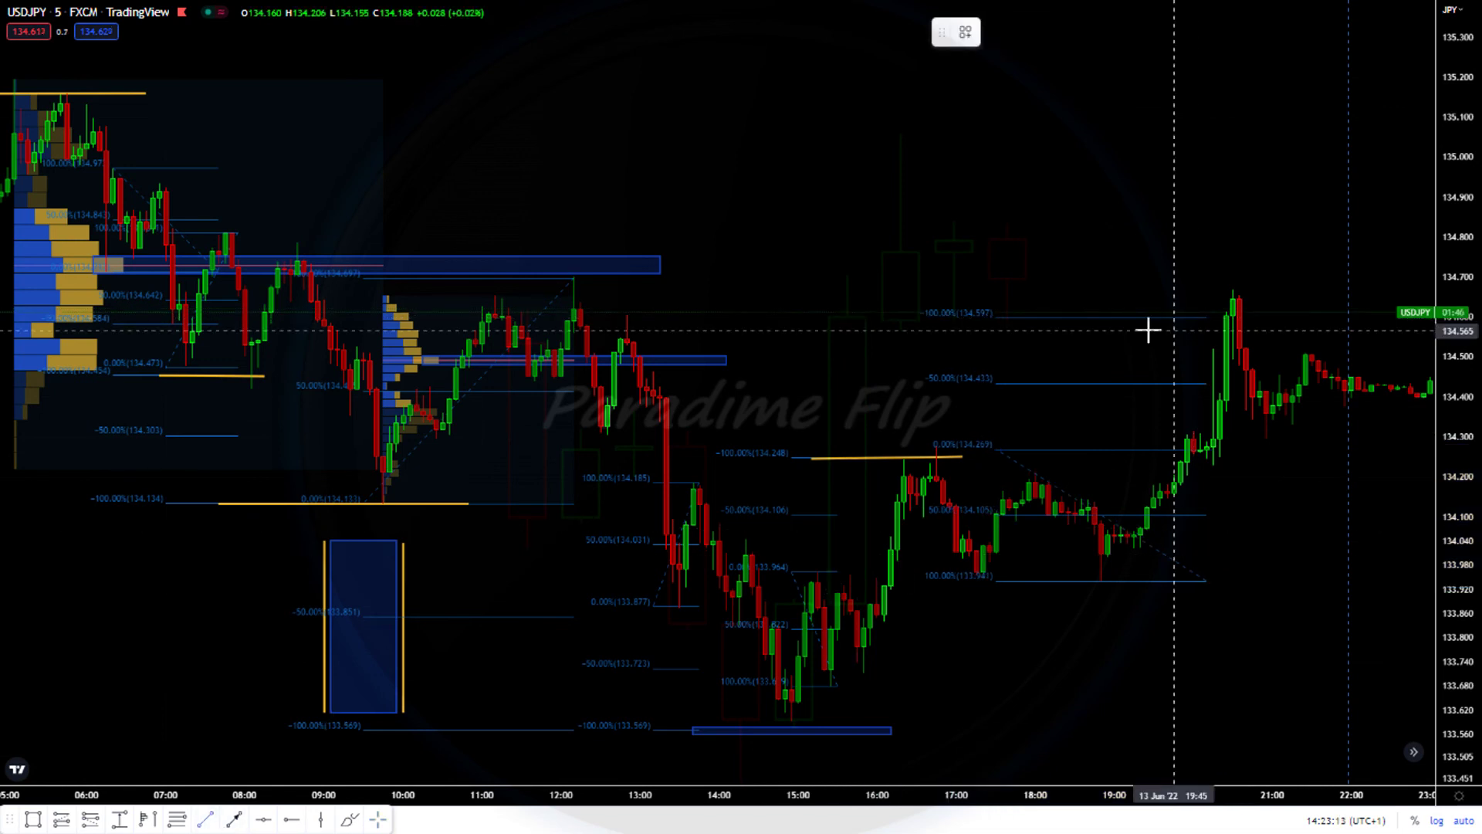
{"action": "left_click_drag", "start_coordinate": [1198, 311], "coordinate": [1267, 316]}
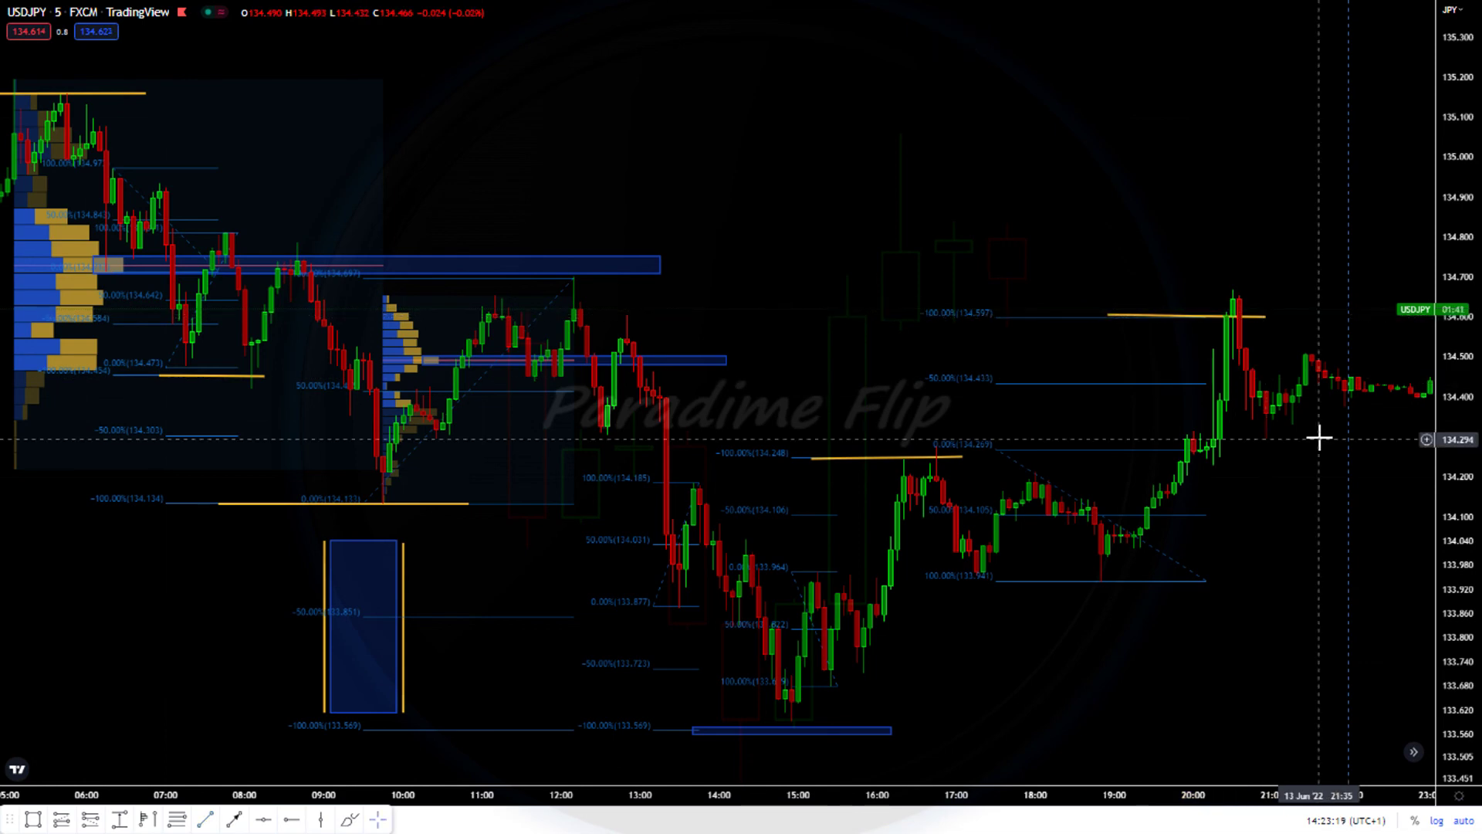
Step: Place a short position at 13:00 with entry at 134.462 and set its stop to 134.616
{"action": "left_click_drag", "start_coordinate": [178, 651], "coordinate": [427, 649]}
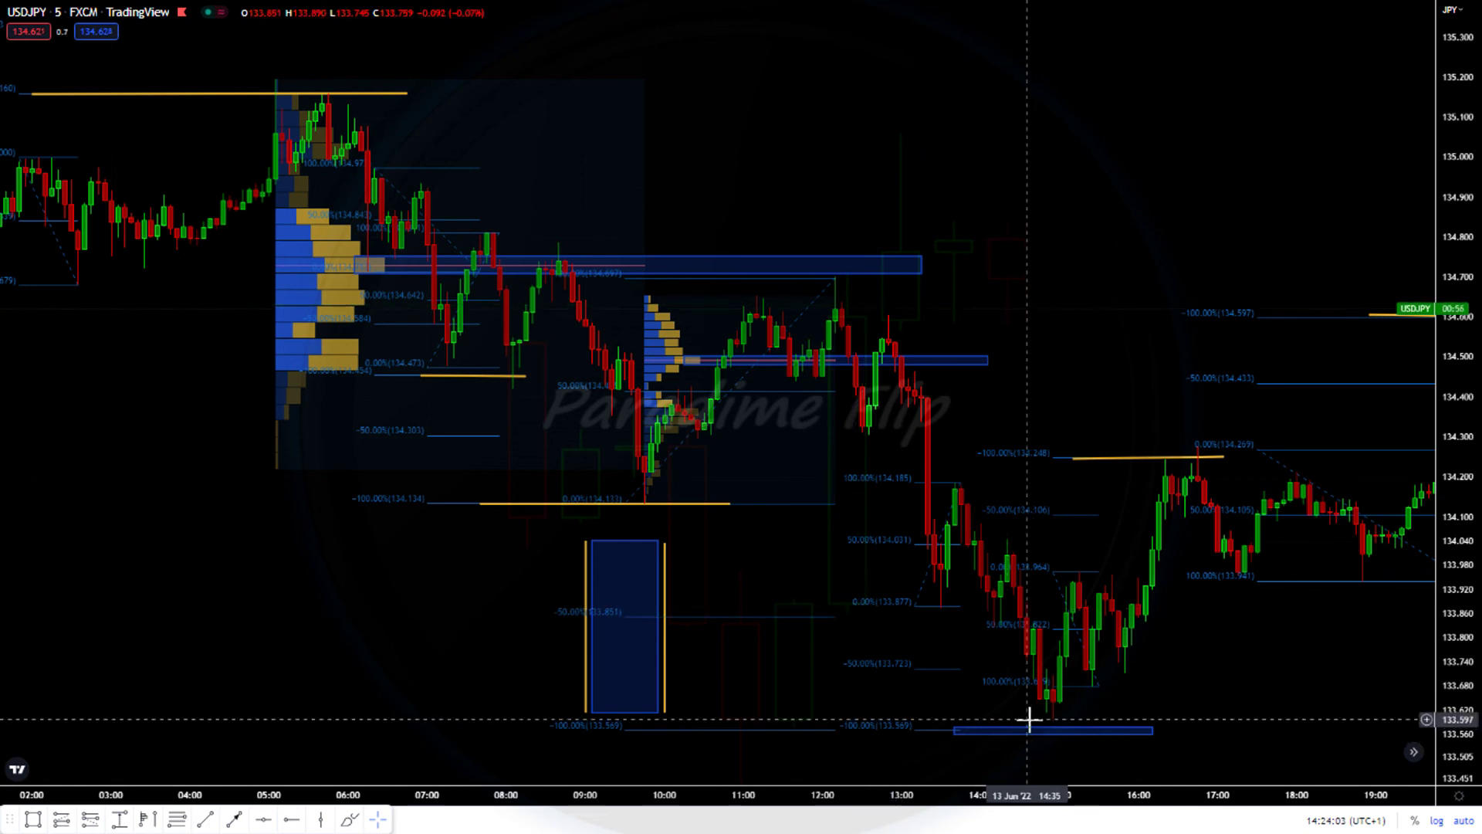
{"action": "left_click", "coordinate": [90, 825]}
{"action": "left_click", "coordinate": [900, 372]}
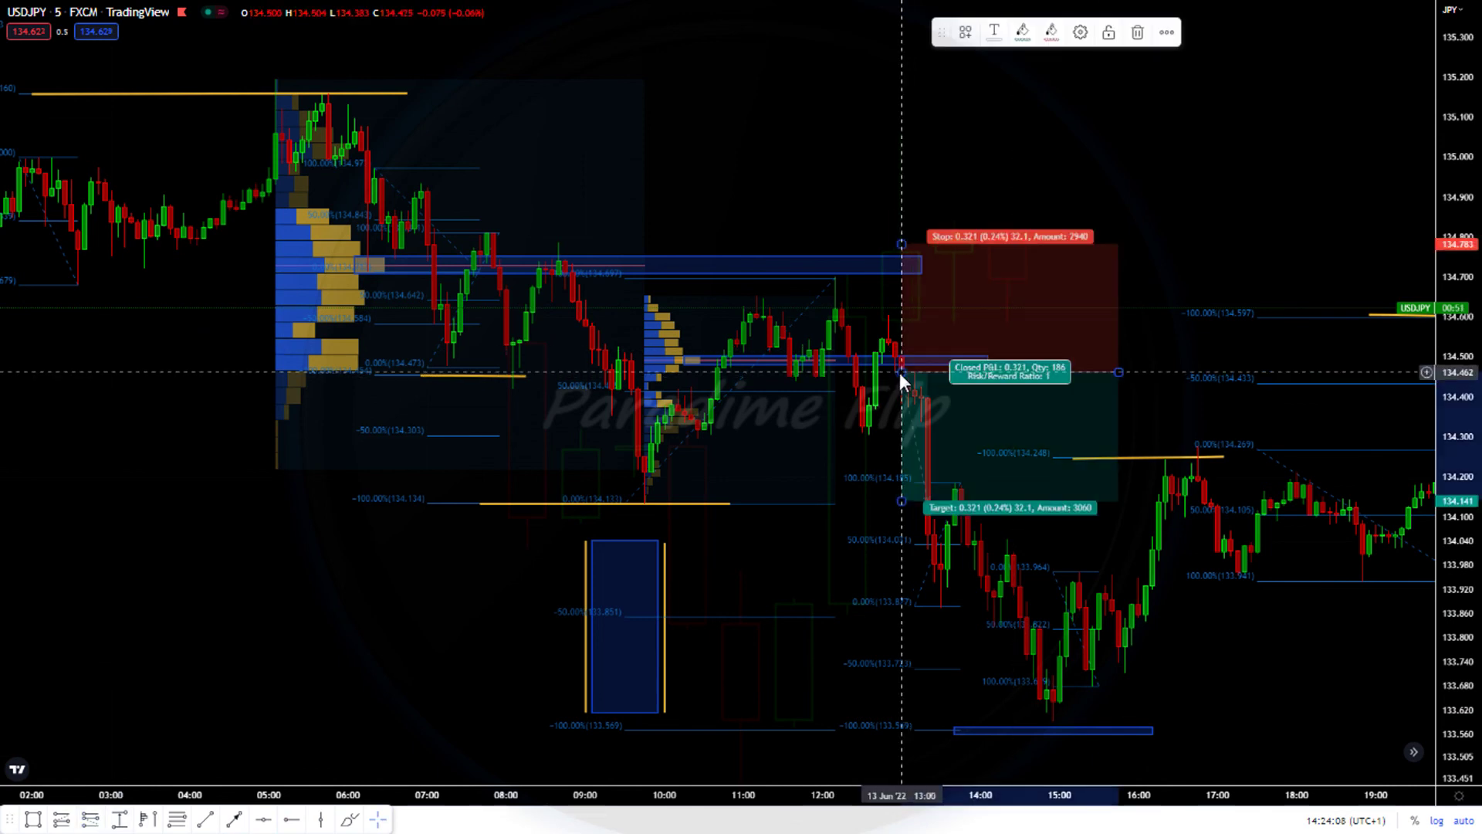
{"action": "left_click_drag", "start_coordinate": [902, 244], "coordinate": [889, 310]}
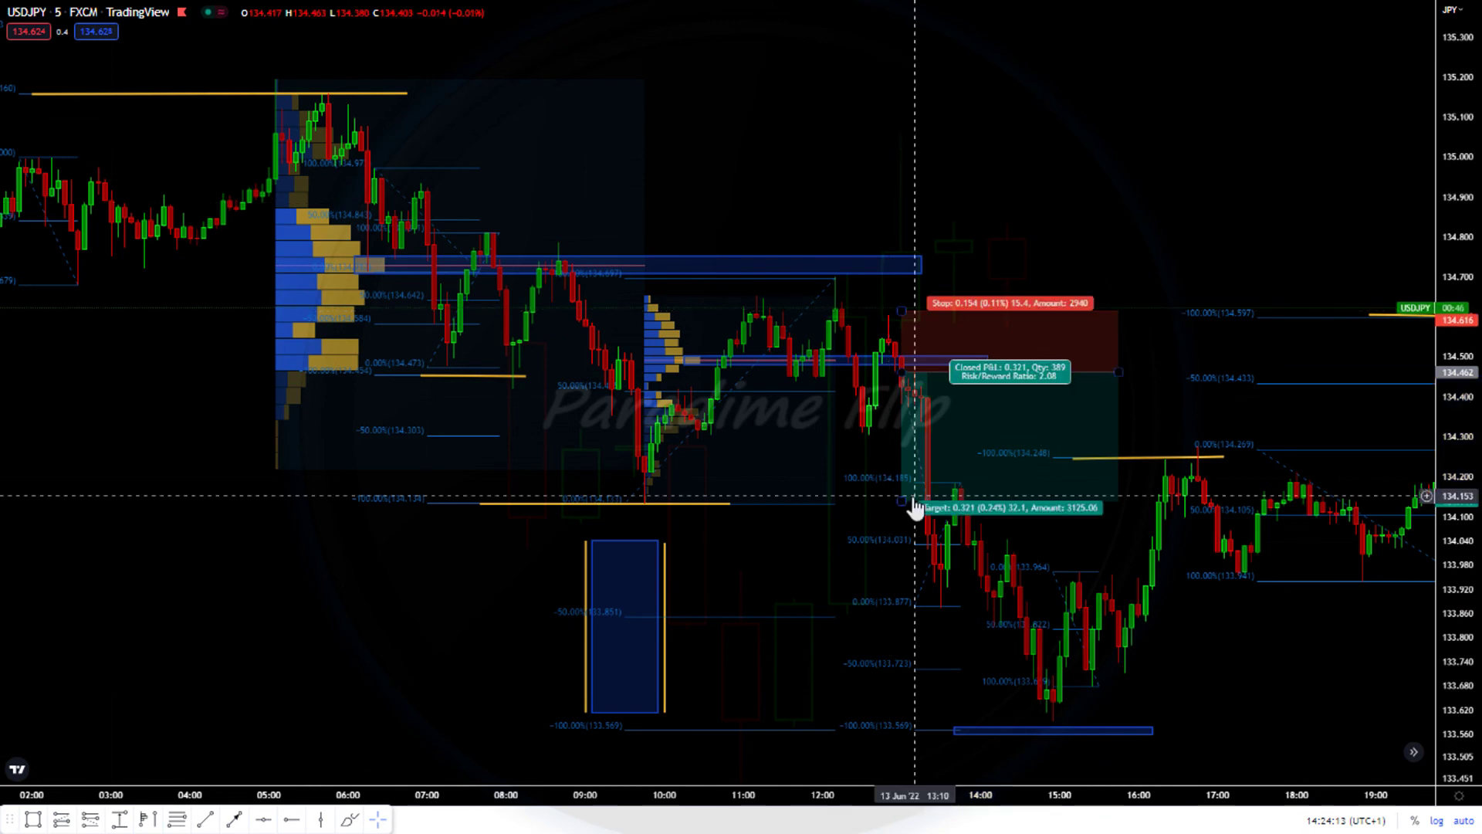
Step: Set the short position's target first to 133.893, and extend it to 133.586 just above the -100% rectangle
{"action": "left_click_drag", "start_coordinate": [913, 502], "coordinate": [901, 602]}
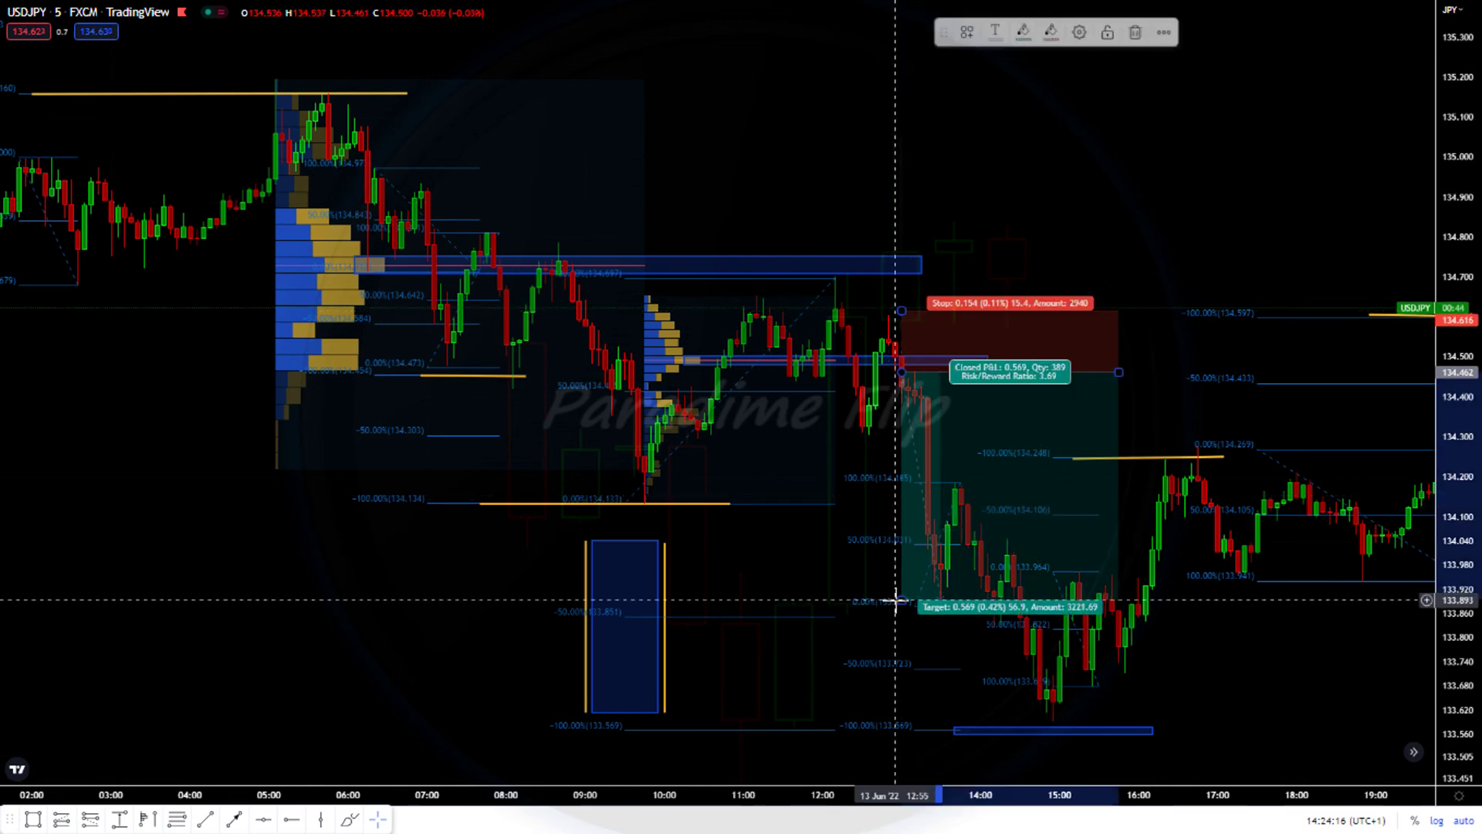
{"action": "left_click", "coordinate": [1257, 400]}
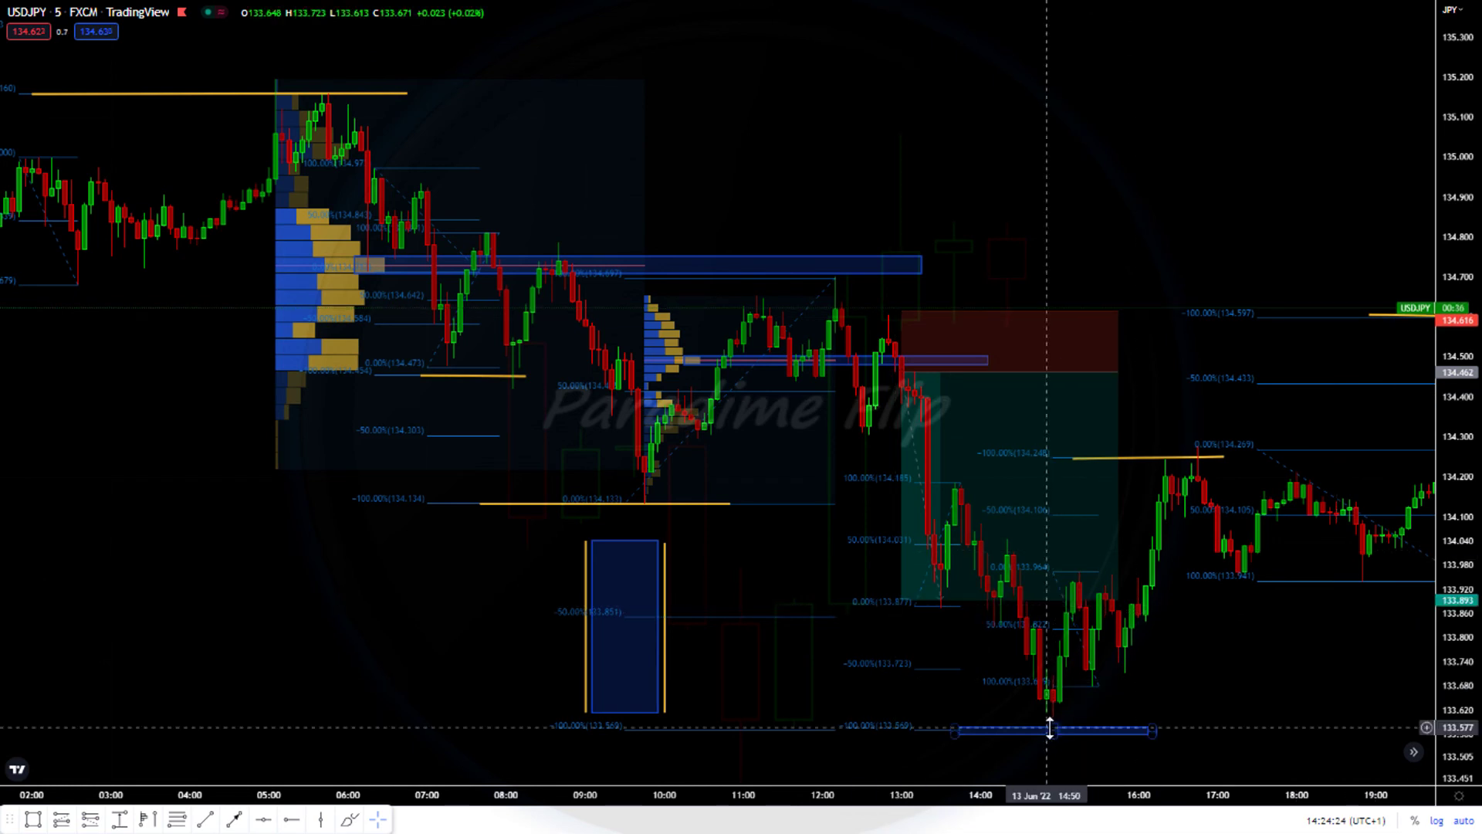
{"action": "left_click_drag", "start_coordinate": [903, 599], "coordinate": [906, 724]}
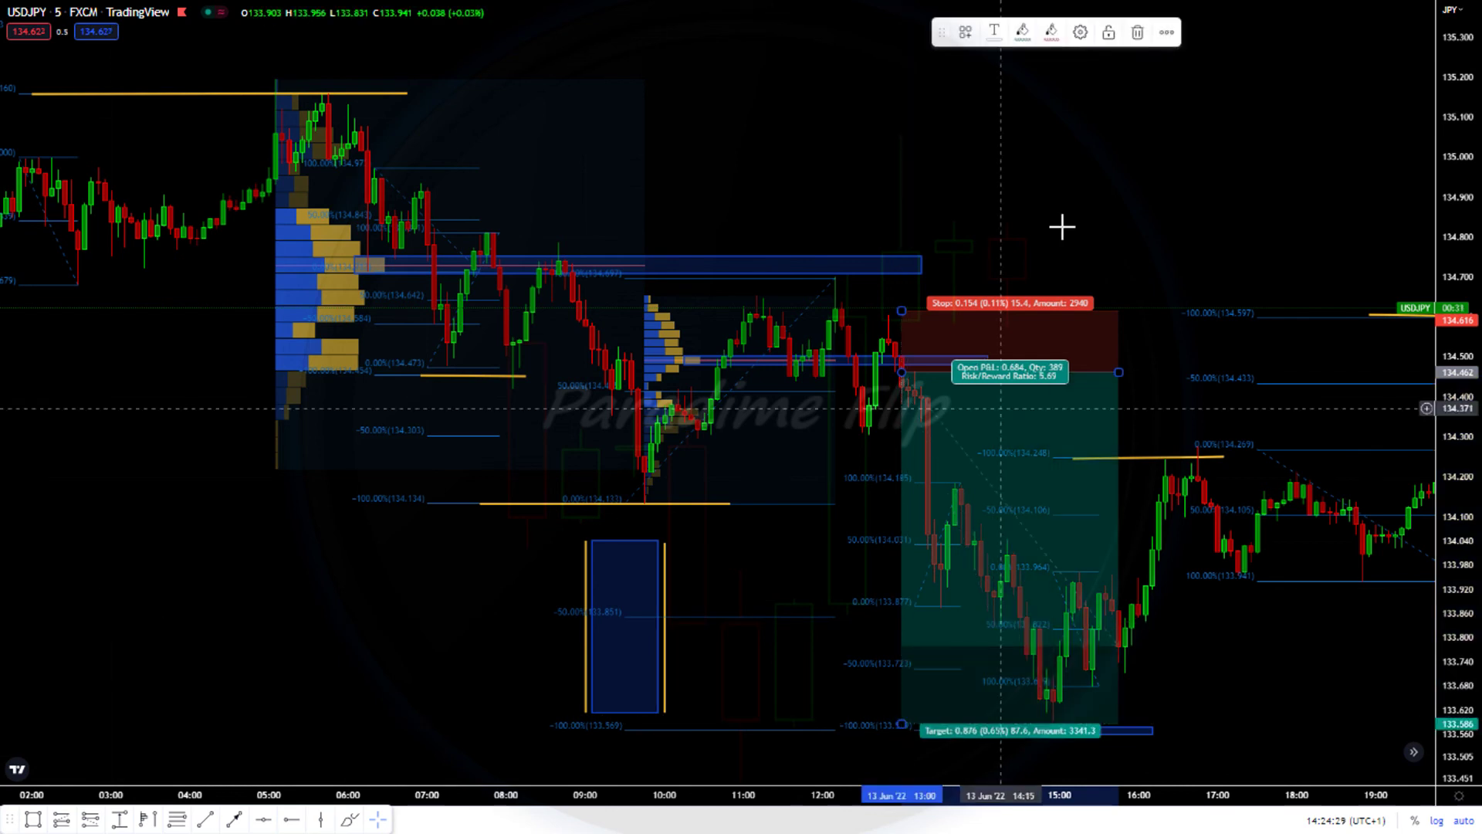
{"action": "left_click", "coordinate": [1149, 223]}
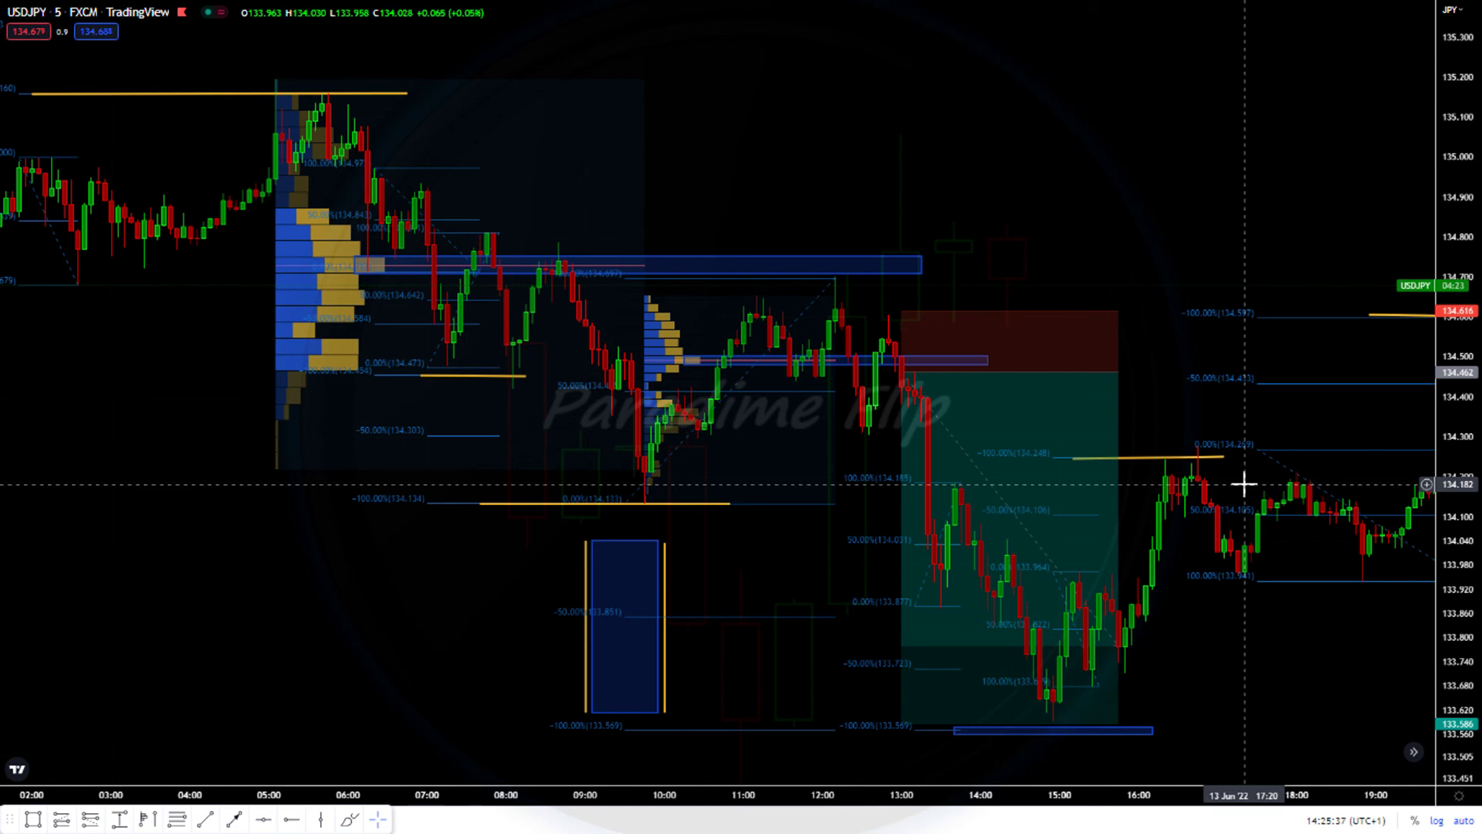
{"action": "left_click_drag", "start_coordinate": [1254, 231], "coordinate": [1207, 202]}
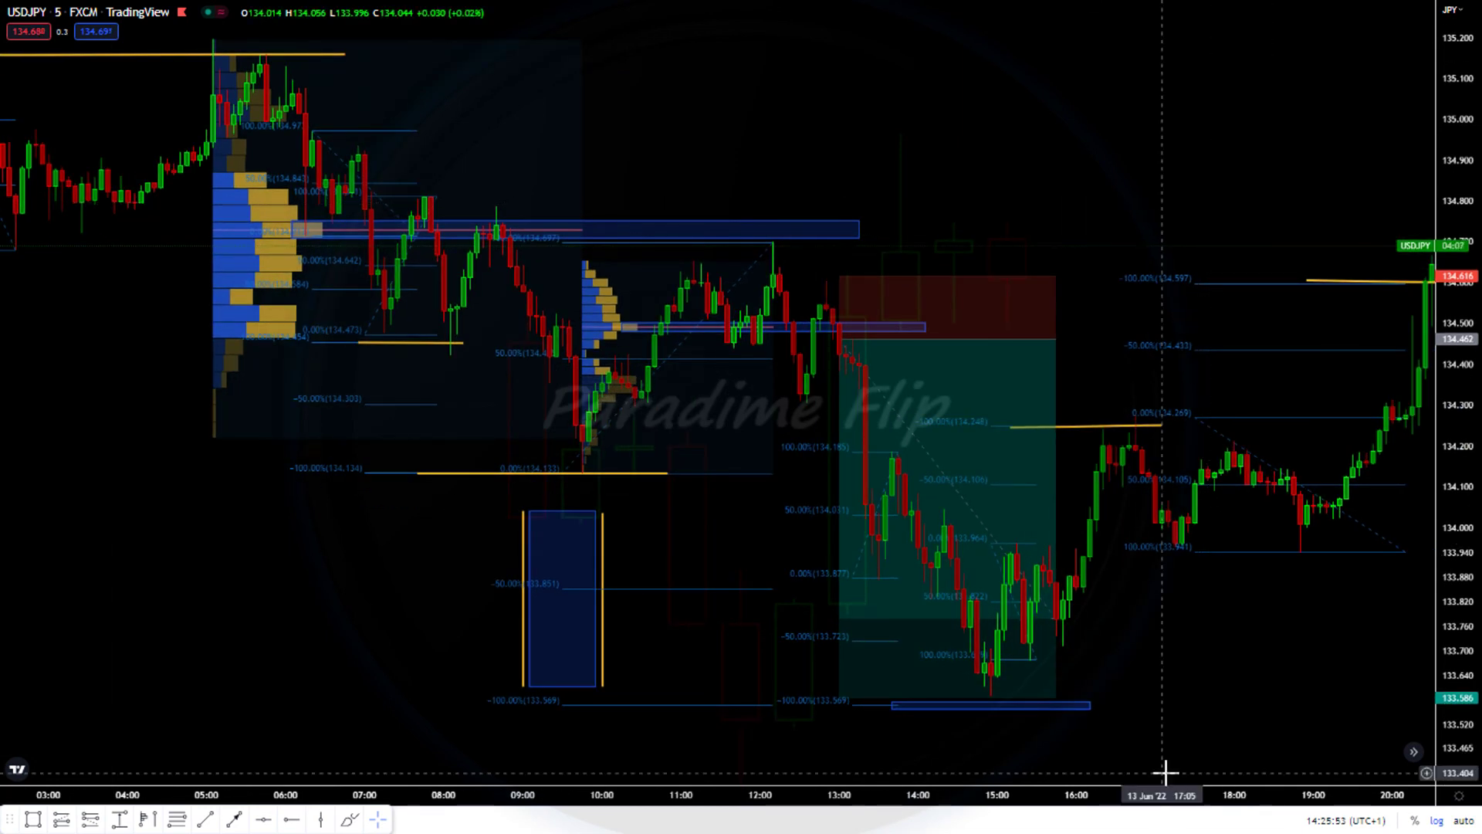